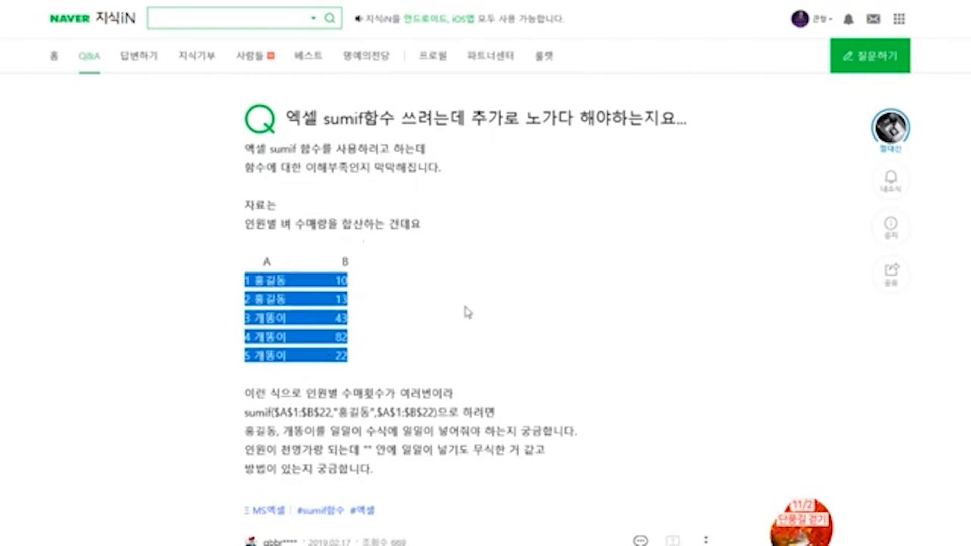
Read the Naver question about using SUMIF to total the purchase quantities per person
scroll(472, 311, down, 3)
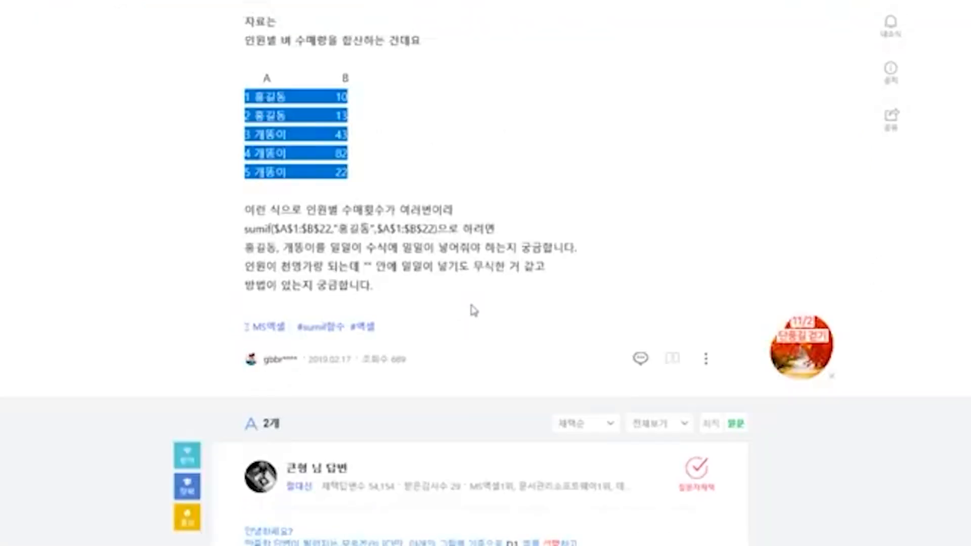
scroll(472, 303, down, 2)
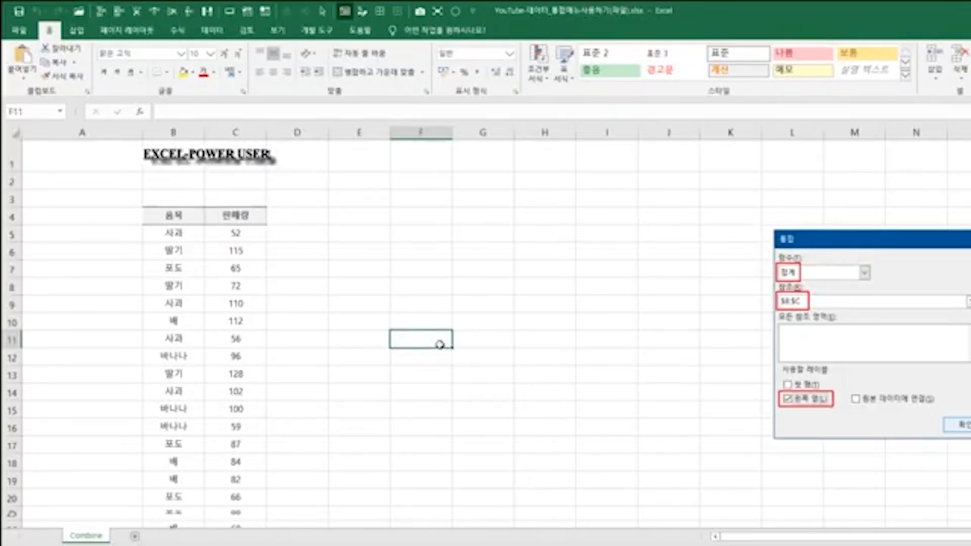
Switch to the Excel workbook and look through the 품목 and 판매량 columns on the Combine sheet
click(173, 220)
click(254, 217)
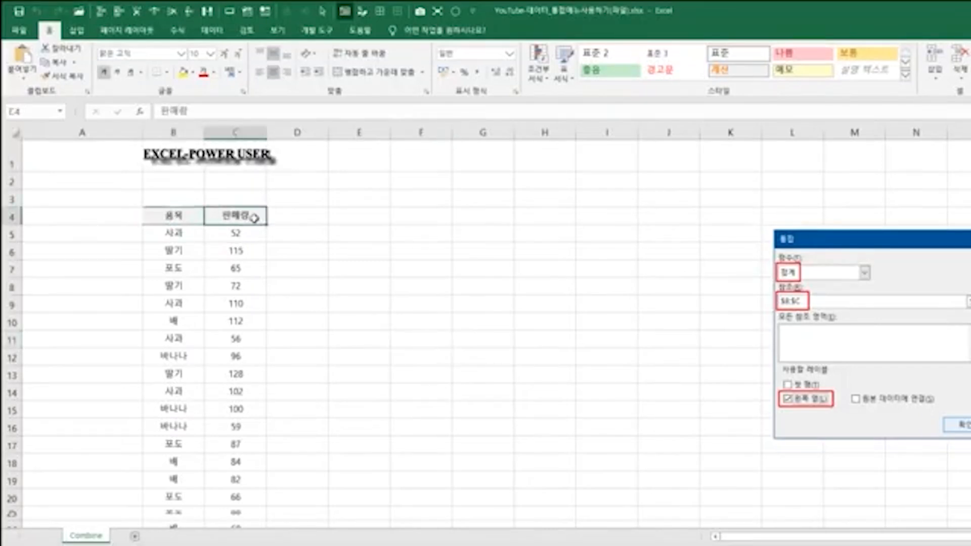
scroll(246, 239, down, 3)
scroll(168, 313, down, 13)
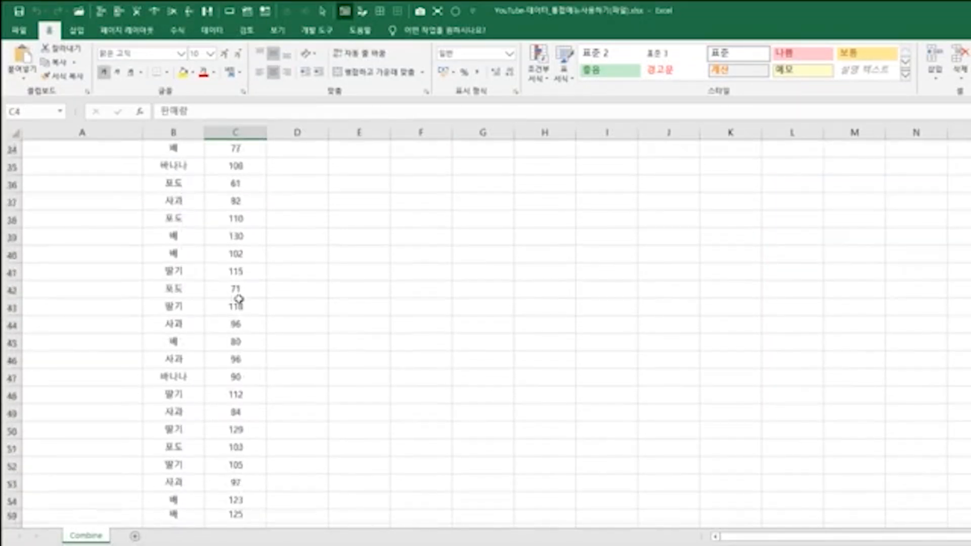
scroll(349, 288, up, 16)
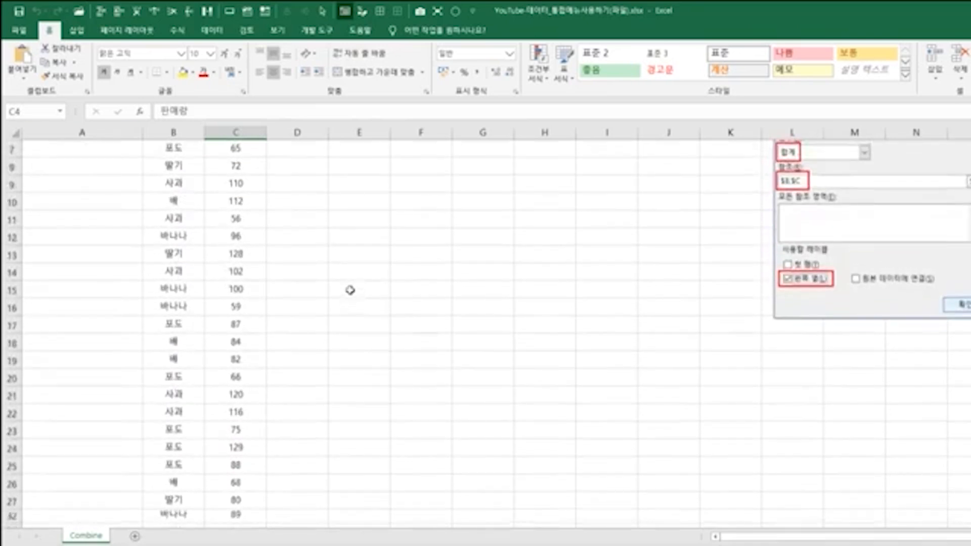
Start a data consolidation (통합) with cell F4 as the destination and 합계 as the function
click(343, 213)
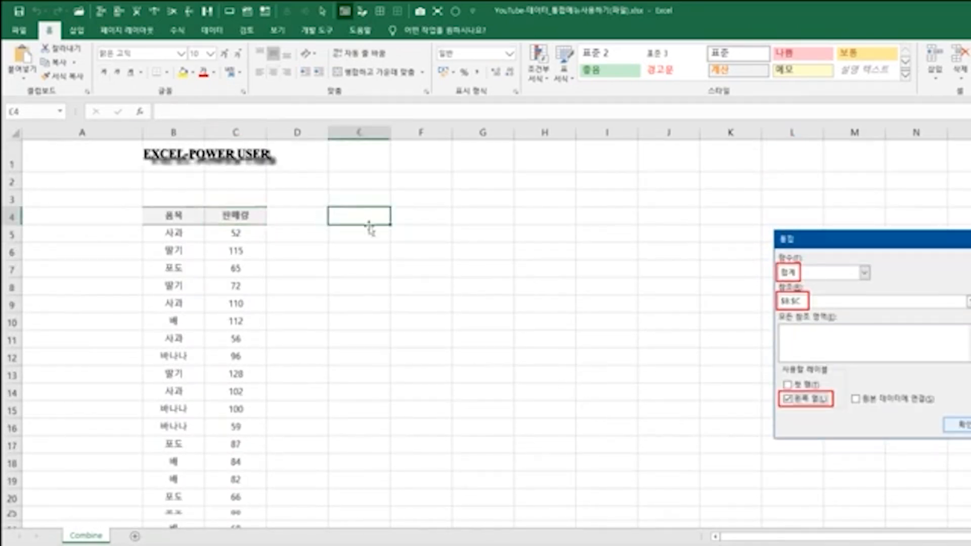
click(418, 217)
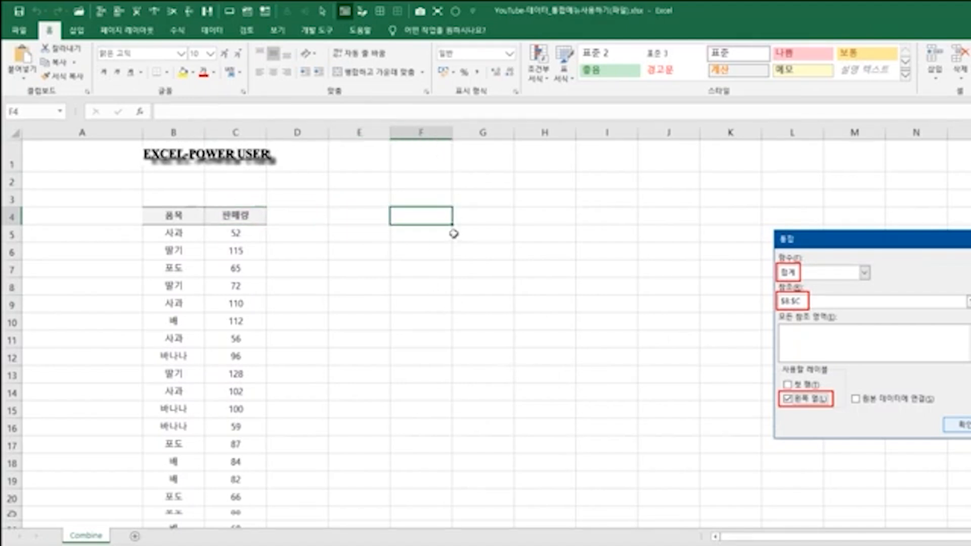
click(203, 37)
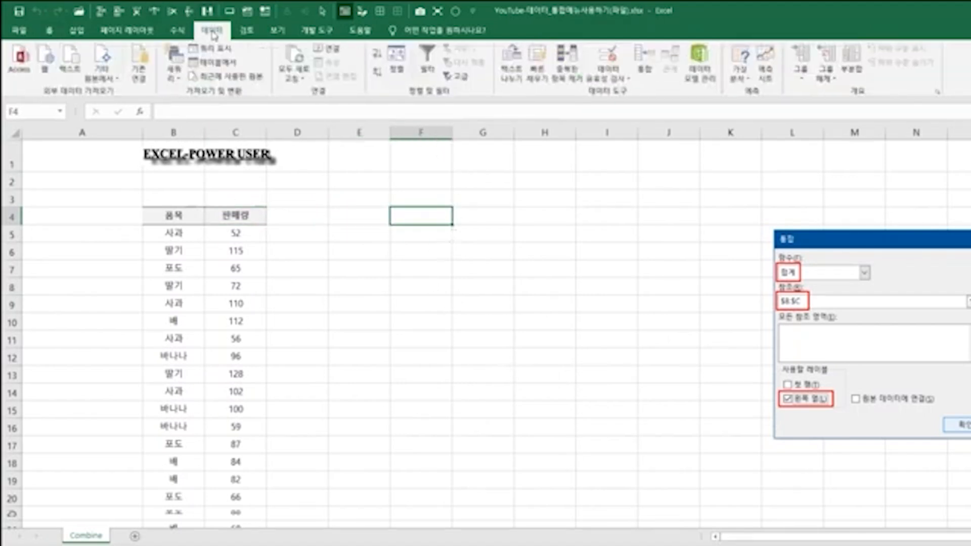
click(650, 75)
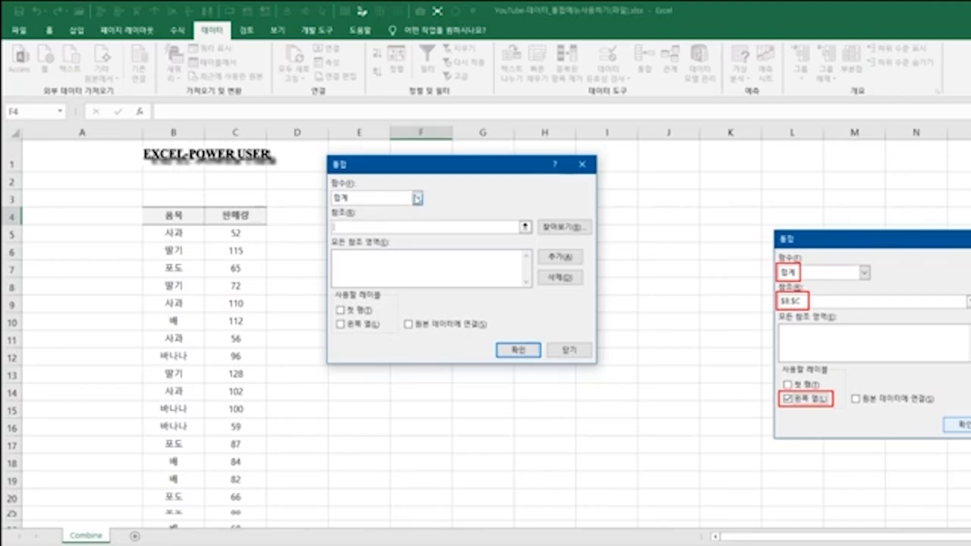
click(417, 198)
click(371, 209)
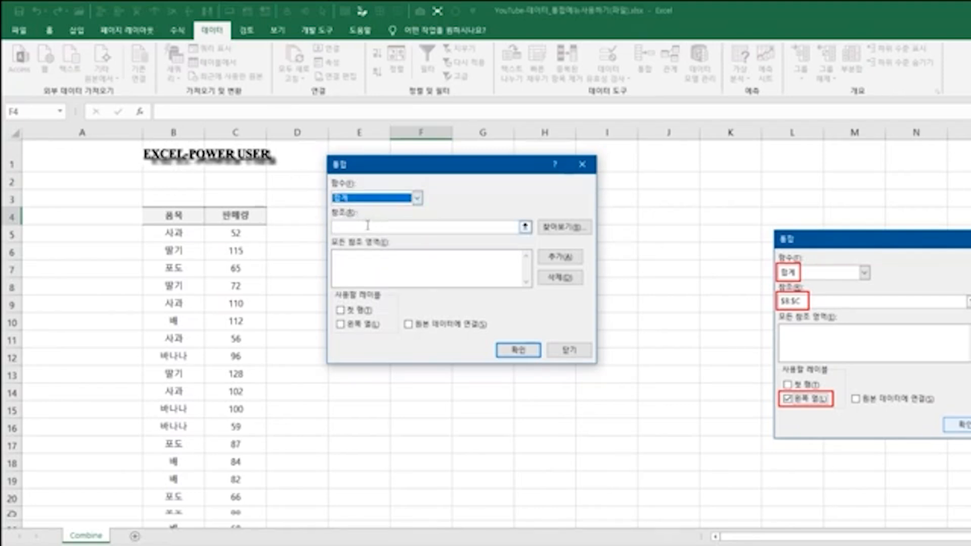
Consolidate the reference $B:$C with the left column (왼쪽 열) used as labels
click(368, 225)
click(173, 133)
drag(175, 133, 225, 143)
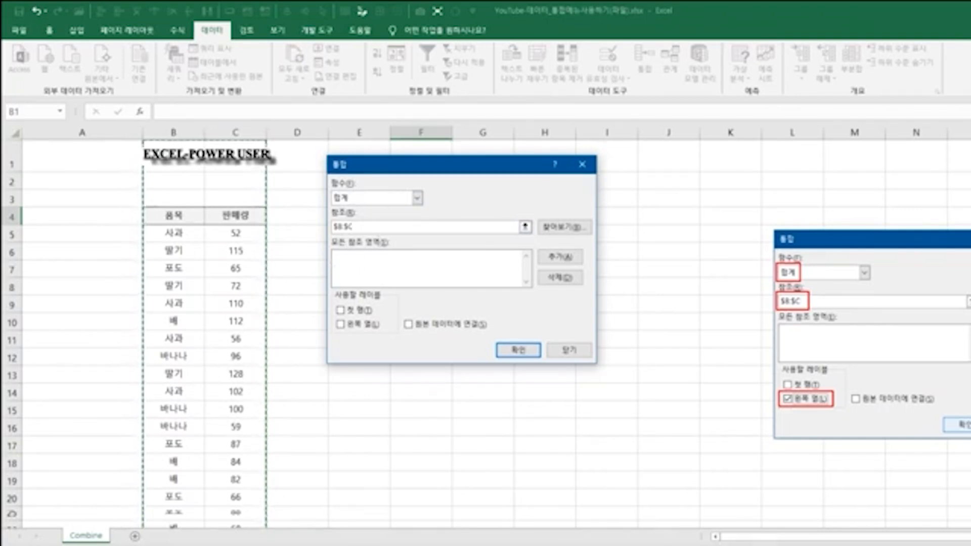
click(341, 324)
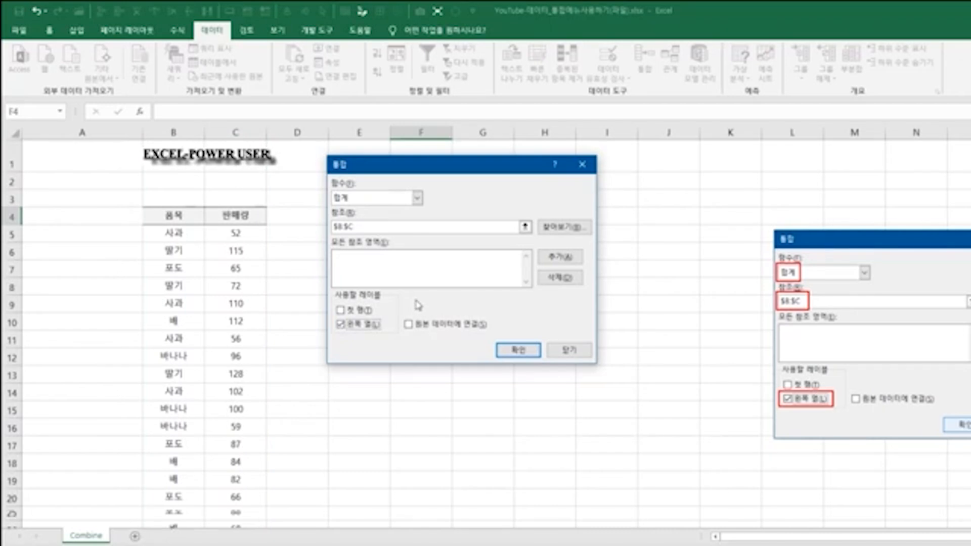
click(518, 351)
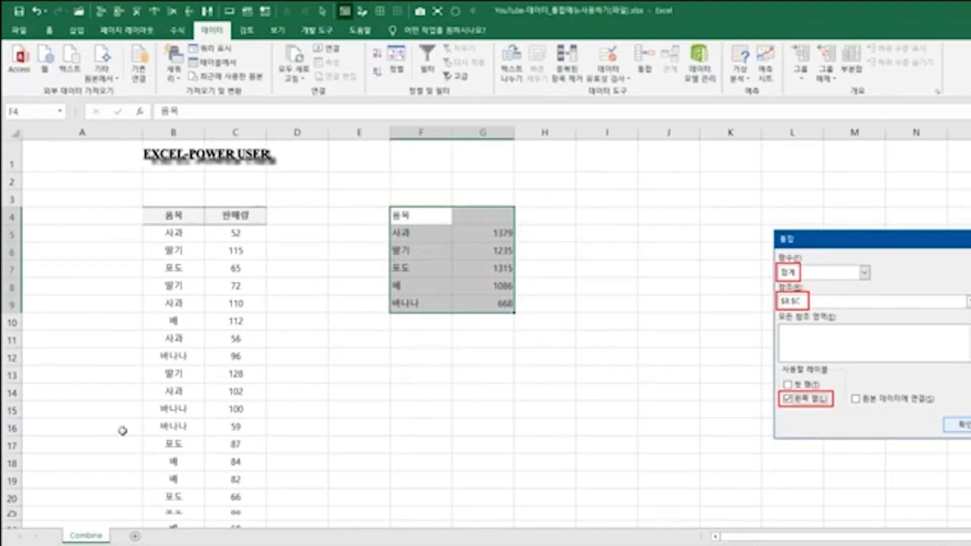
Review the consolidated item names in F5:F9 and their totals in G5:G9
drag(412, 237, 412, 304)
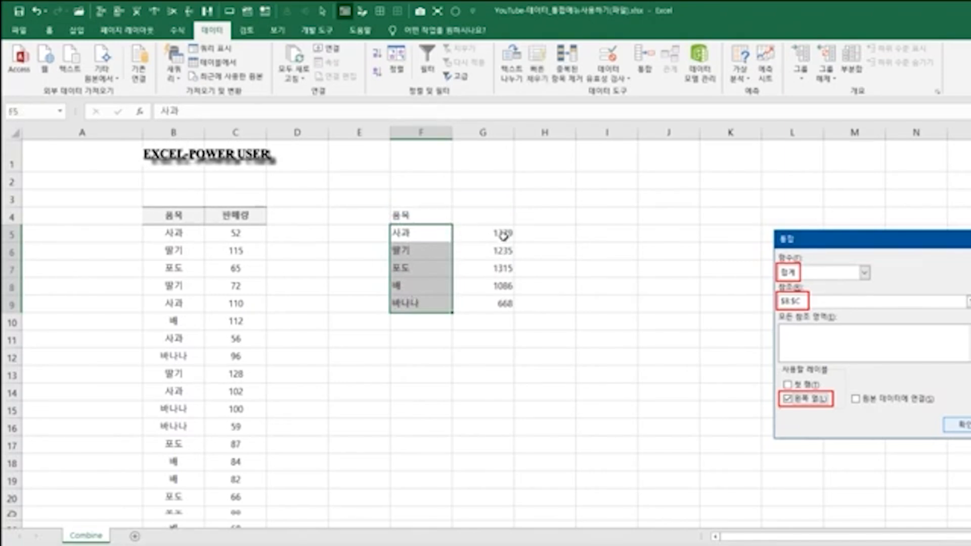
click(503, 236)
drag(503, 234, 503, 303)
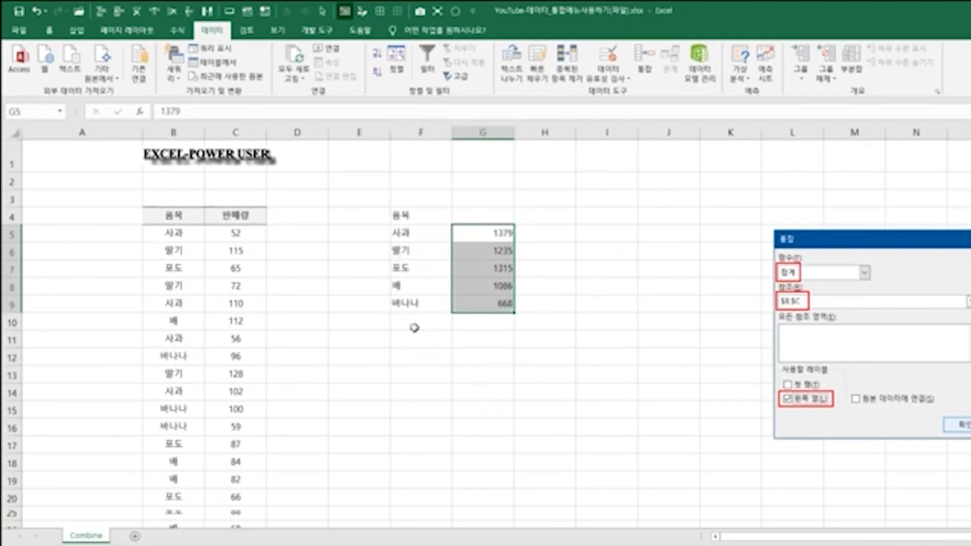
key(Left)
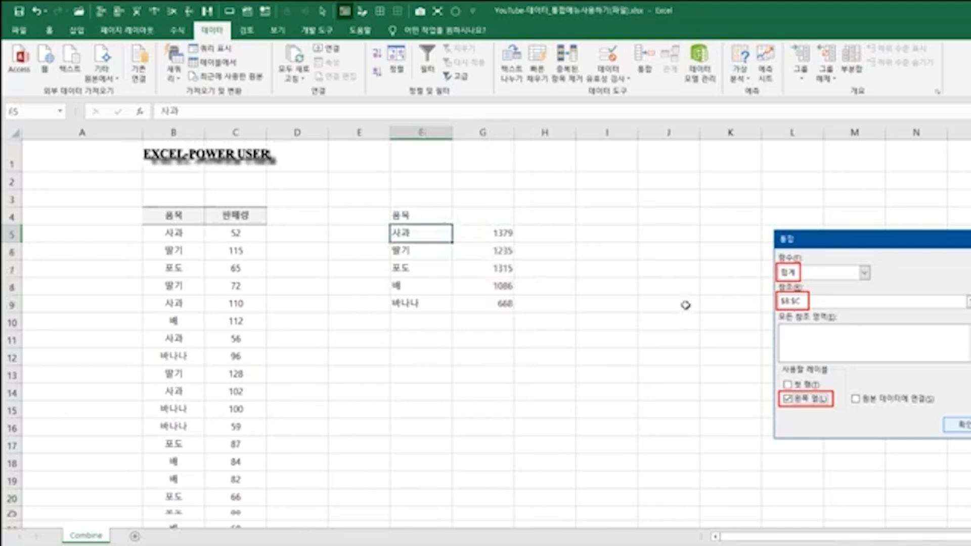
Reopen the consolidation settings, look through the available summary functions, and close them without changes
click(645, 68)
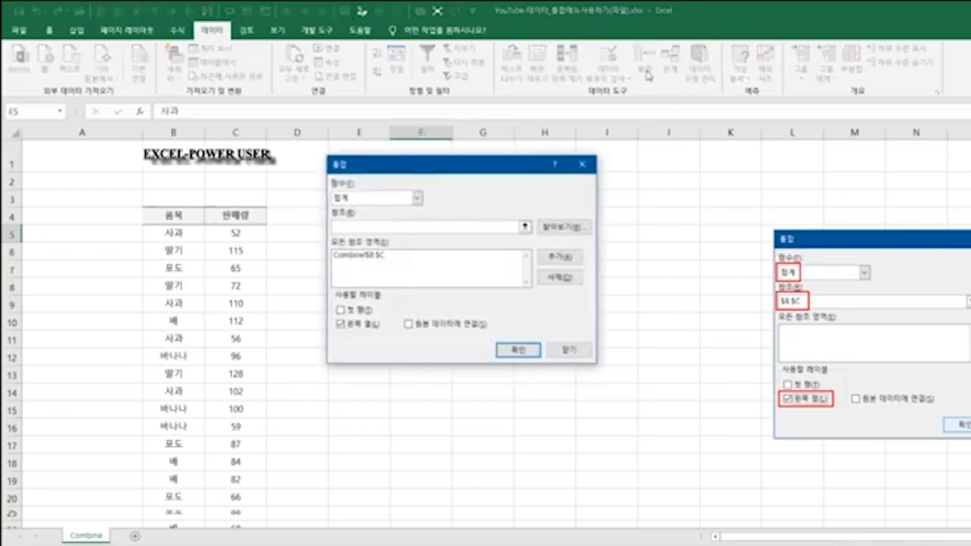
click(417, 198)
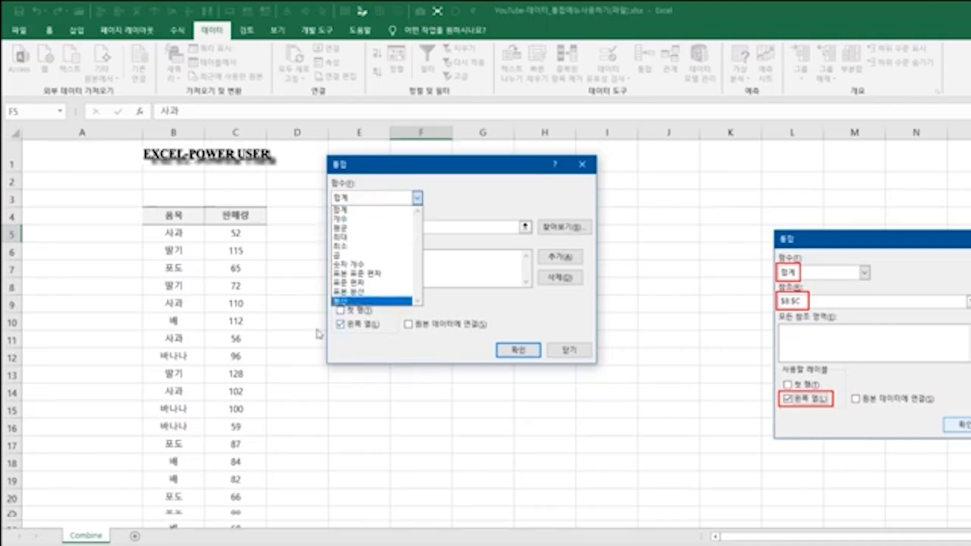
click(574, 356)
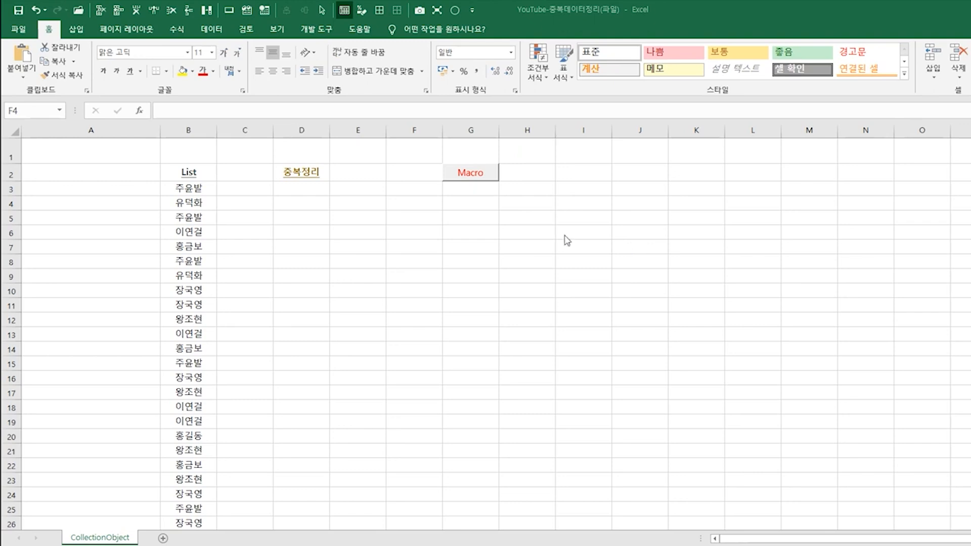
In the CollectionObject workbook, run the sheet's macro to fill the 중복정리 column with unique names and compare them with the List column
click(469, 172)
click(305, 218)
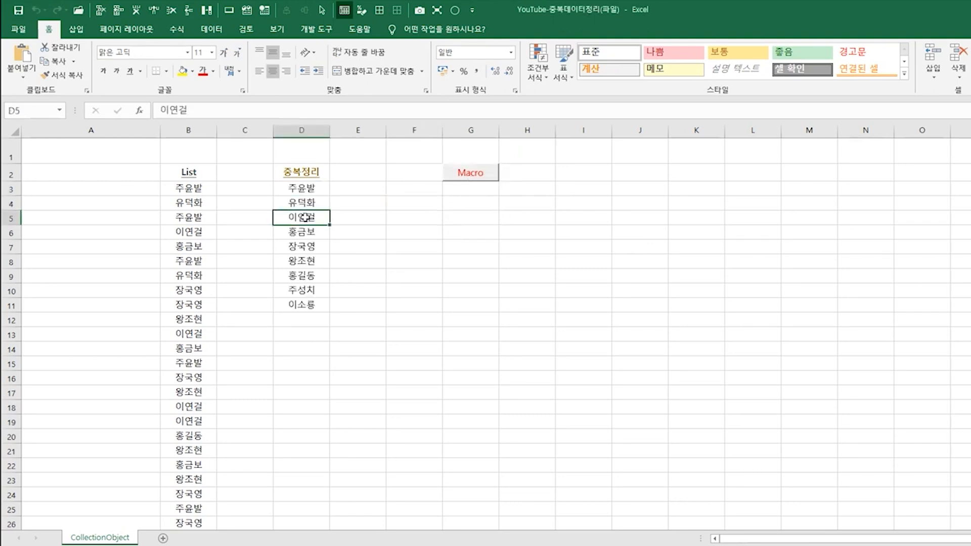
click(193, 191)
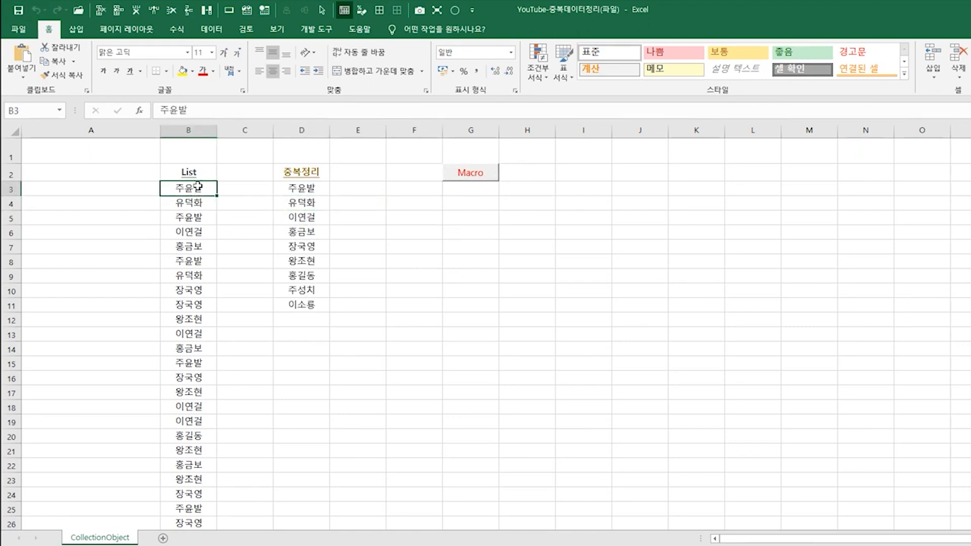
click(195, 204)
click(193, 215)
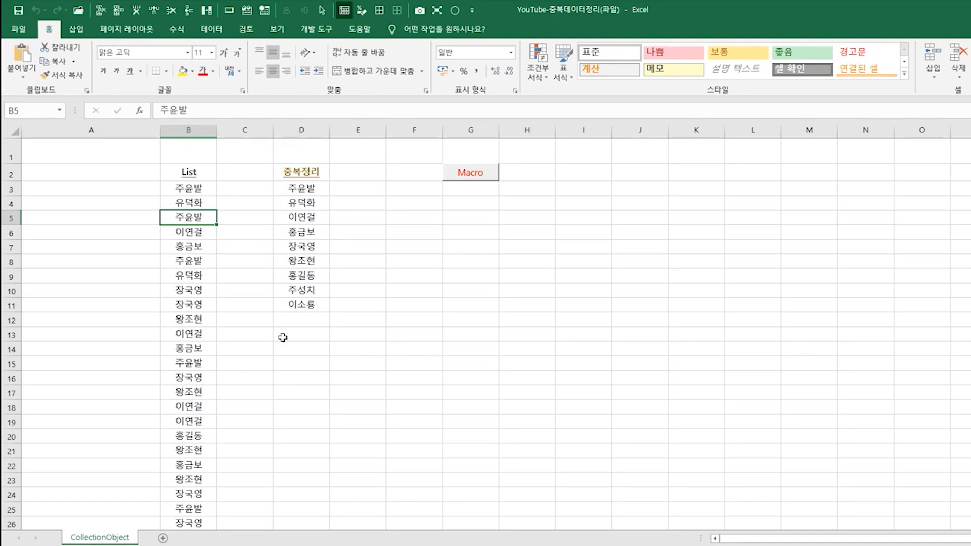
click(296, 276)
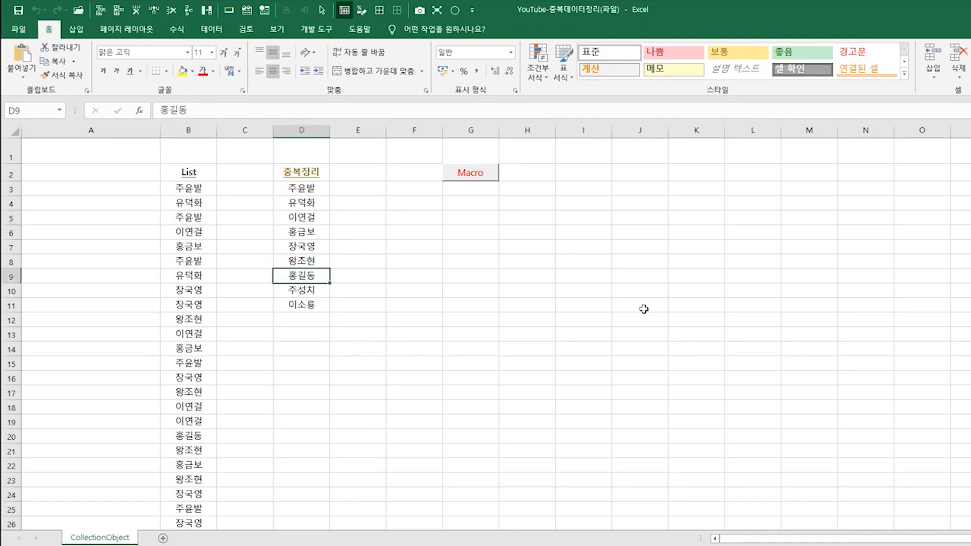
Open the VBA editor and examine the variable declarations and the Set rngList line of the ExtractOneItem procedure
click(247, 14)
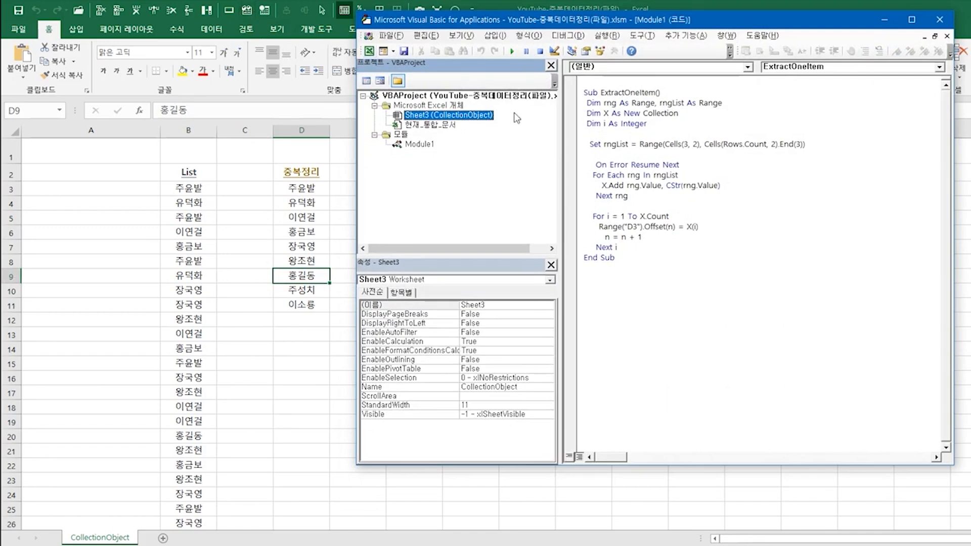
drag(722, 103, 584, 102)
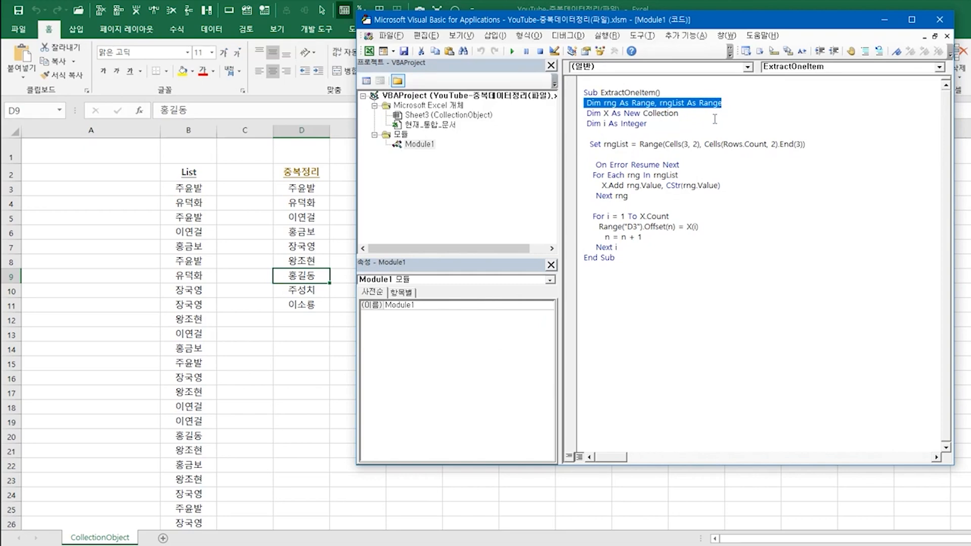
drag(678, 112, 586, 112)
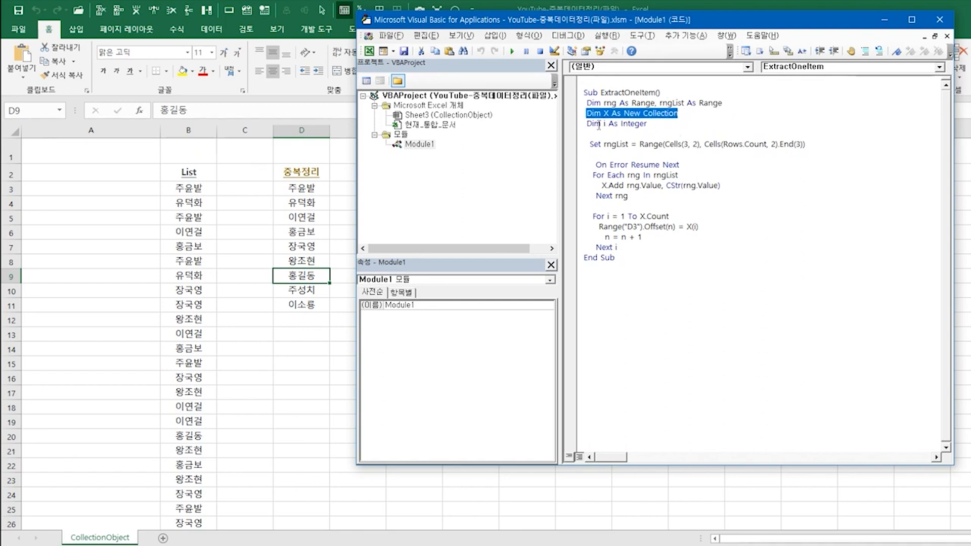
click(576, 127)
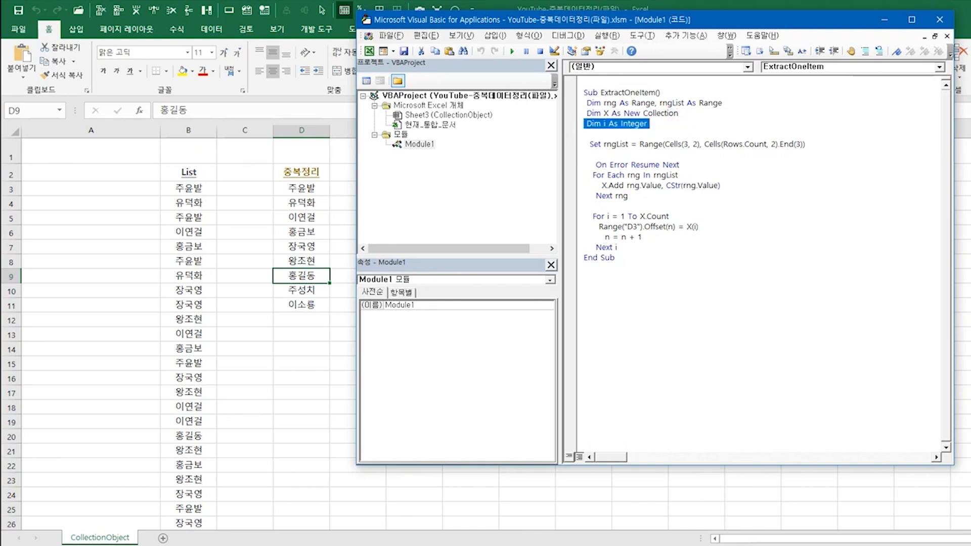
click(576, 144)
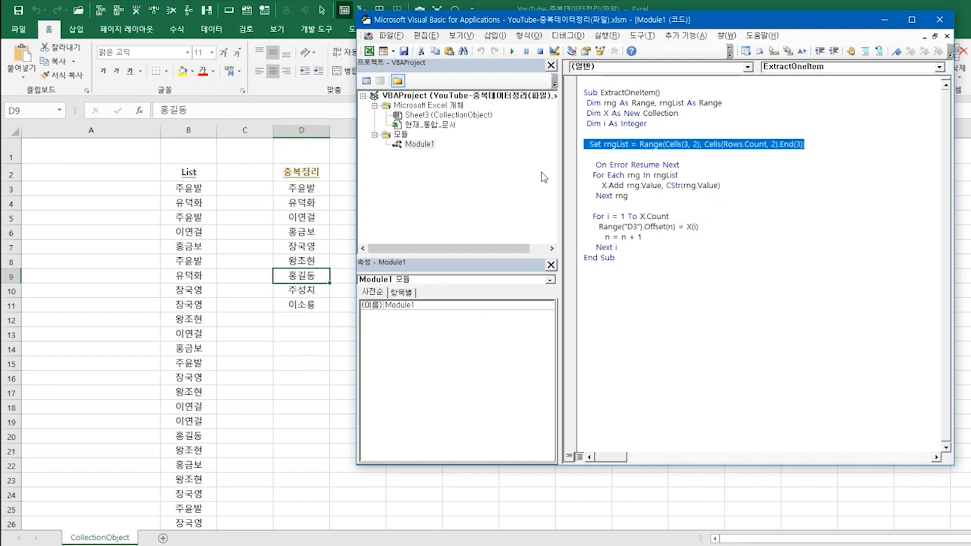
Select the List column's data on the worksheet from B3 down to its last entry to inspect the rngList range
click(185, 190)
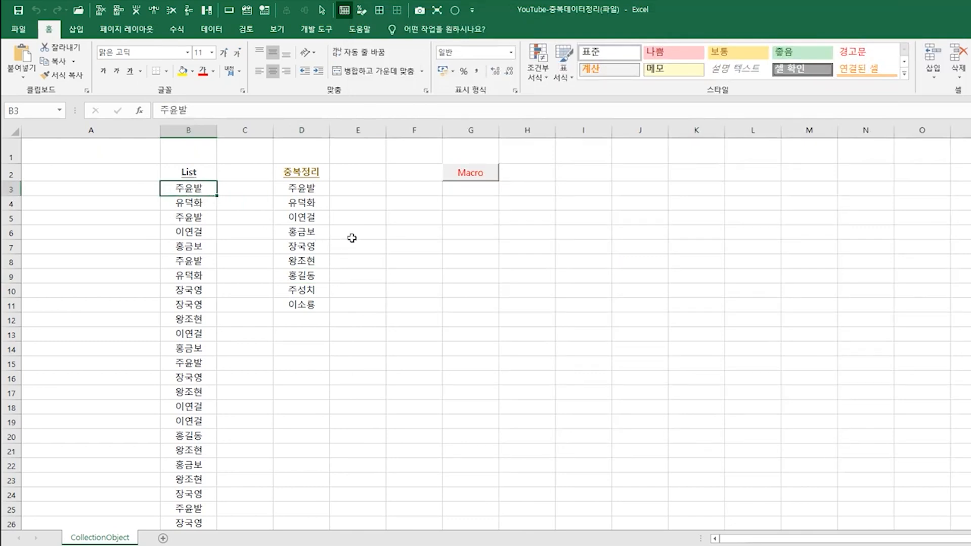
key(ctrl+shift+Down)
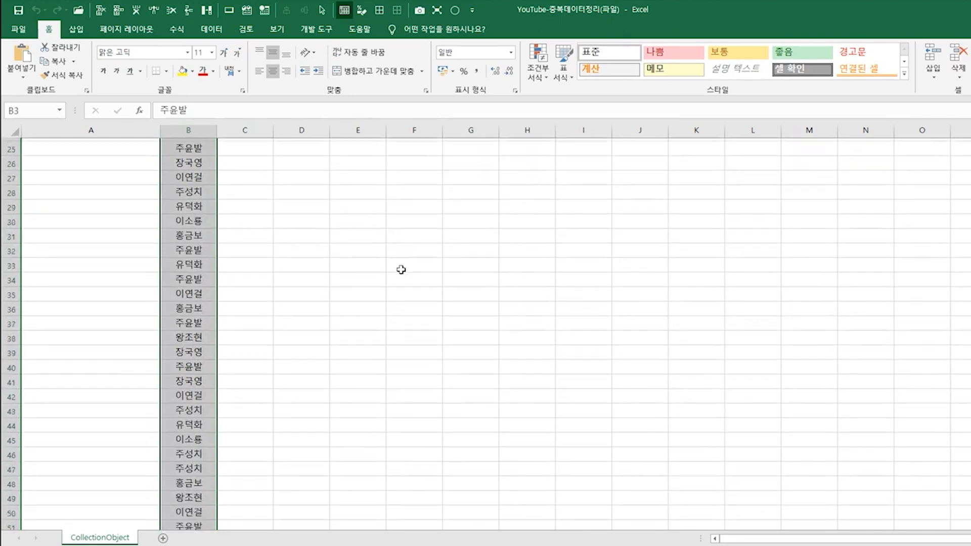
scroll(395, 294, up, 1)
Return to the VBA code and examine the error handling, the For Each loop over rngList and the X.Add line against the List data
key(alt+F11)
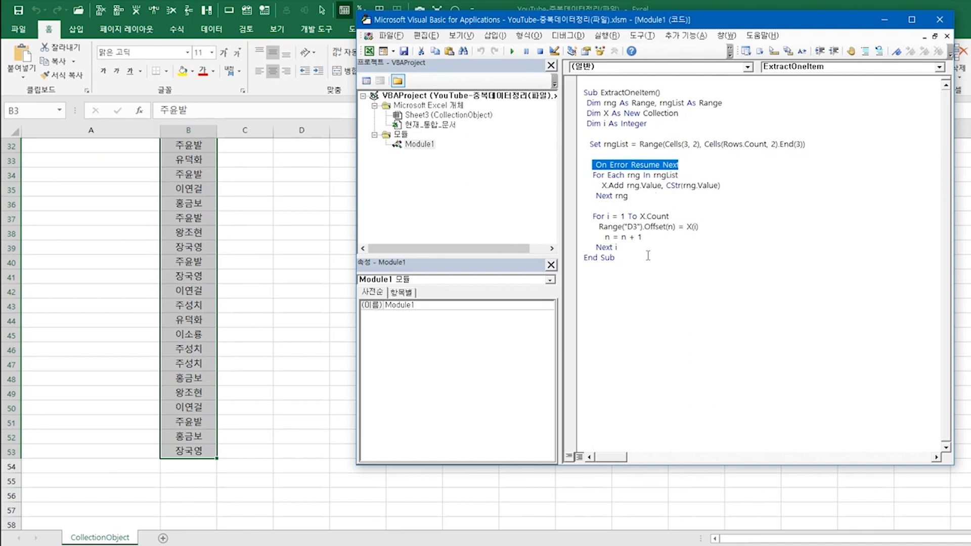
drag(593, 174, 676, 175)
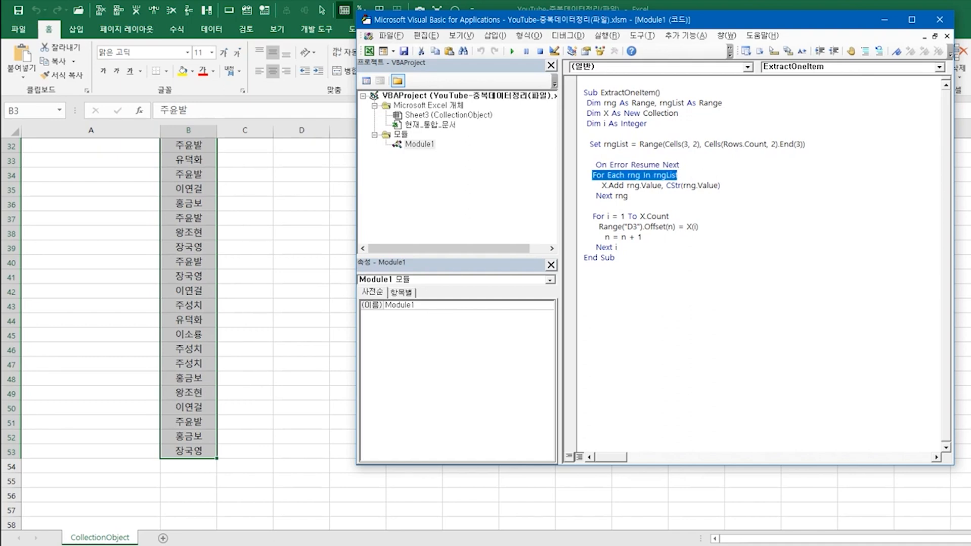
scroll(285, 268, up, 10)
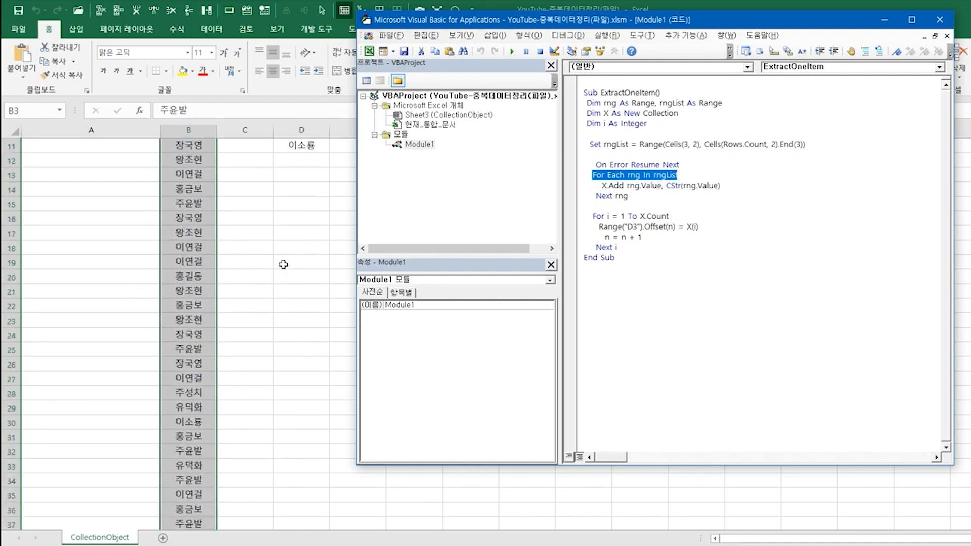
scroll(283, 264, down, 7)
scroll(283, 264, down, 6)
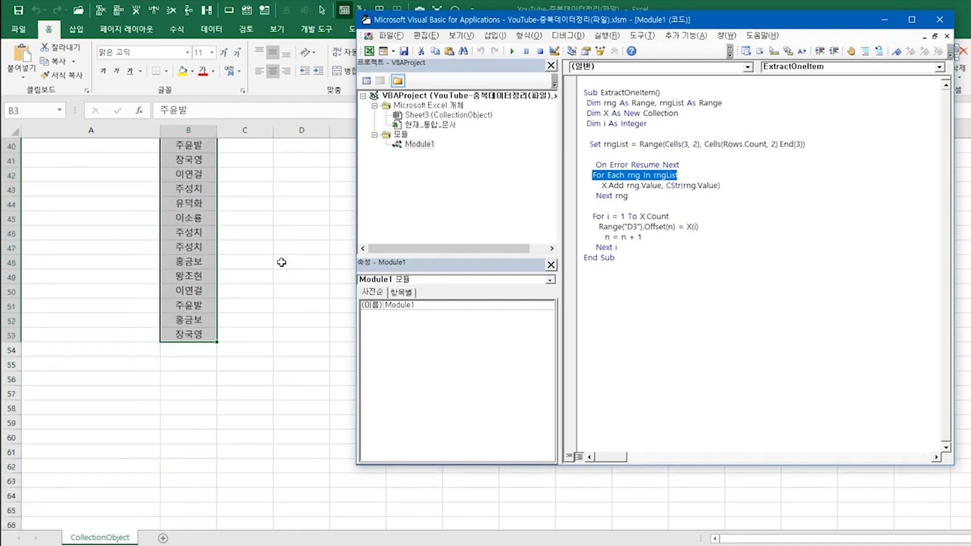
drag(599, 185, 718, 185)
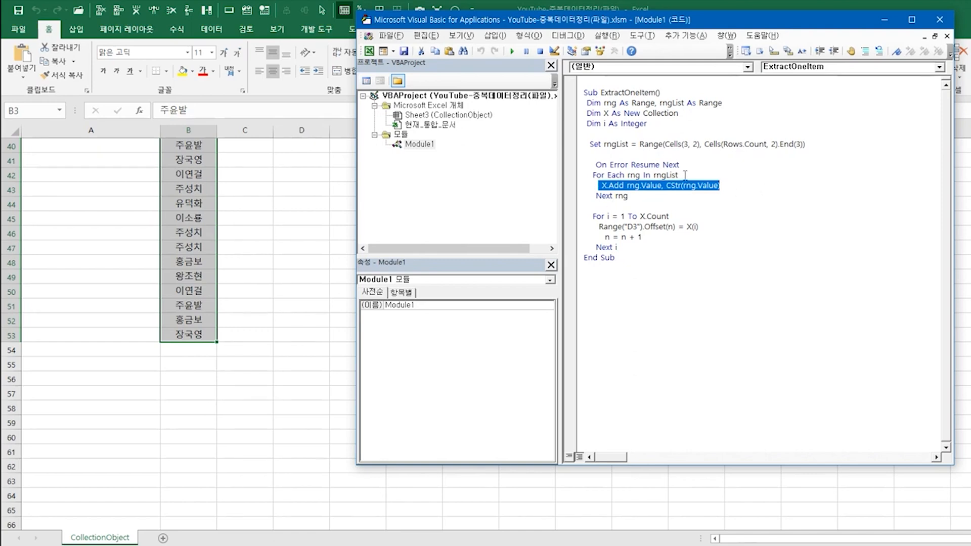
Check names at the top of the List column, B5 included, and examine the On Error Resume Next line of ExtractOneItem
scroll(244, 324, up, 13)
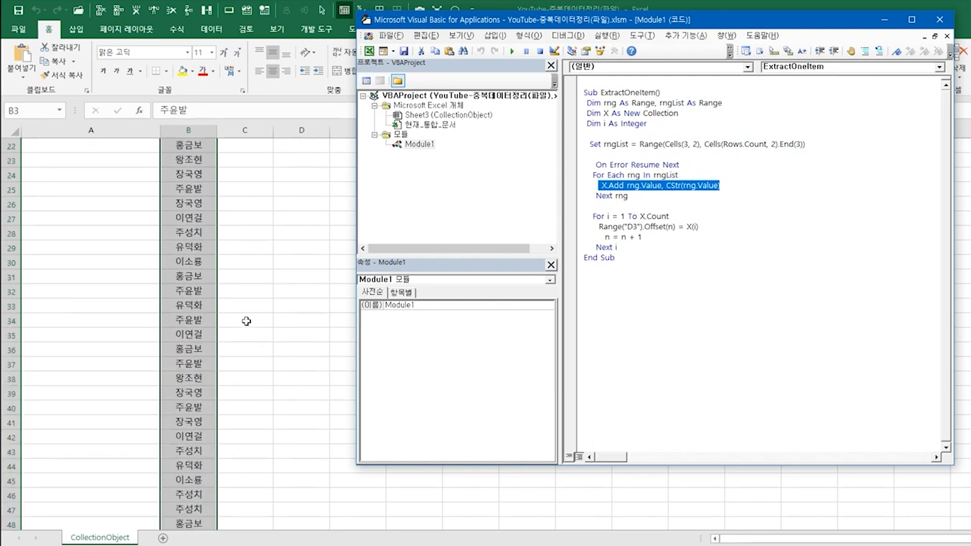
click(195, 195)
click(198, 216)
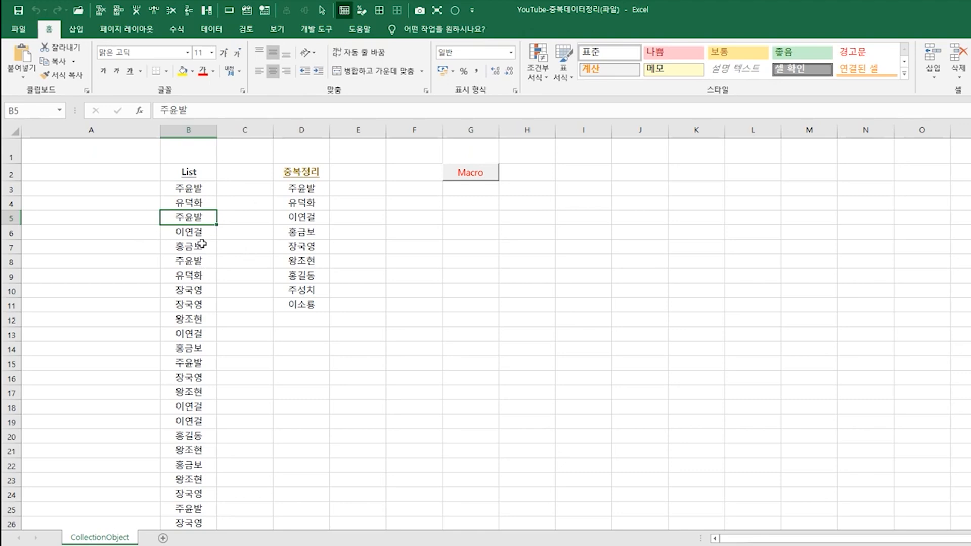
click(247, 9)
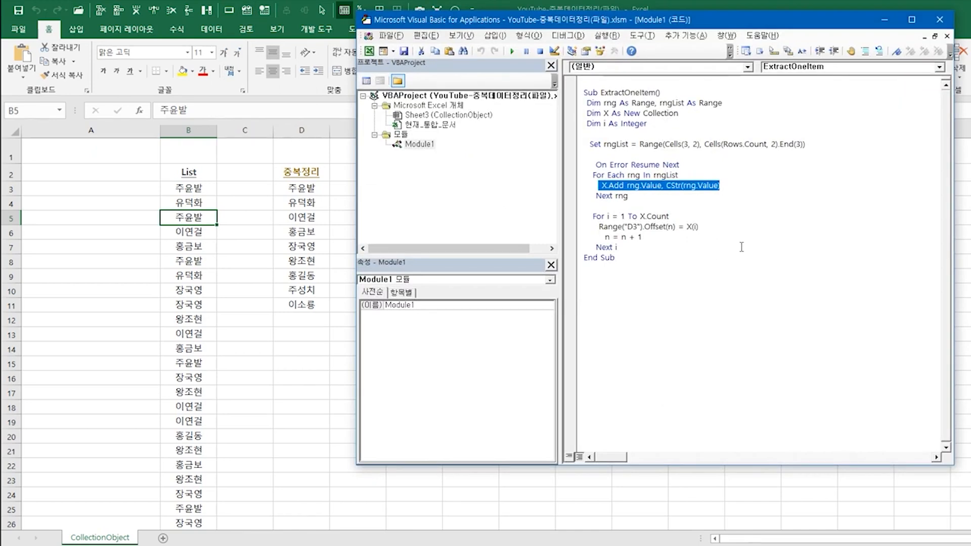
click(704, 200)
drag(593, 165, 678, 165)
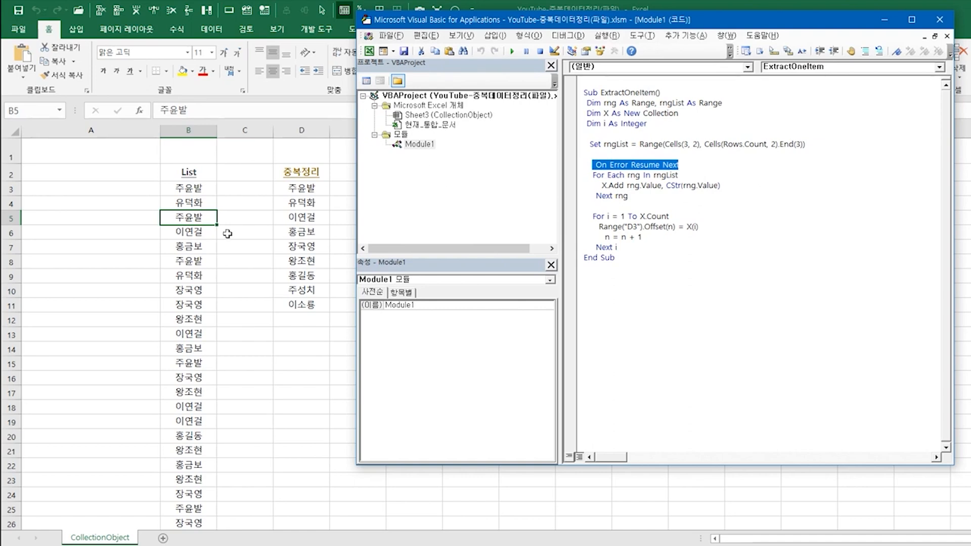
Walk through List cells B6 to B9 and review the macro block from On Error Resume Next to Next rng
click(197, 235)
click(197, 247)
click(197, 260)
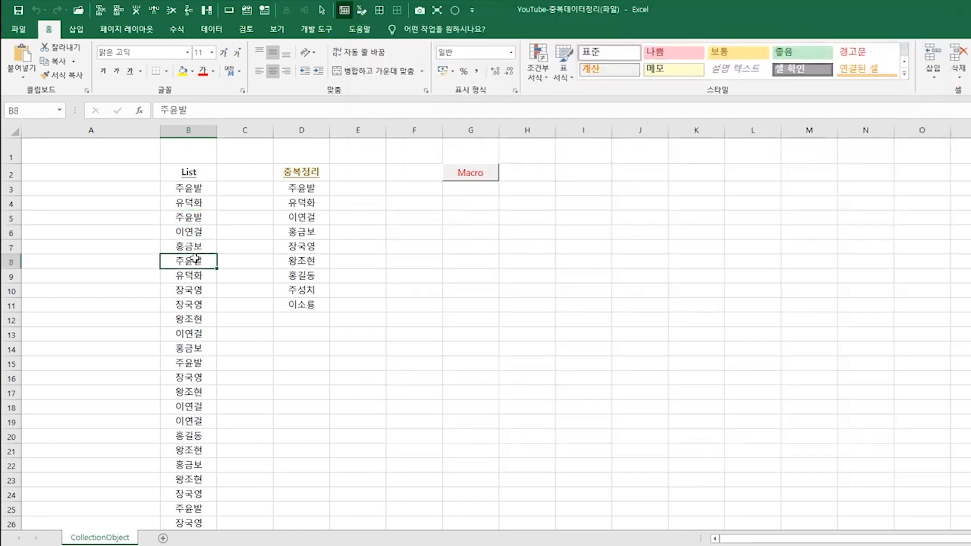
click(193, 274)
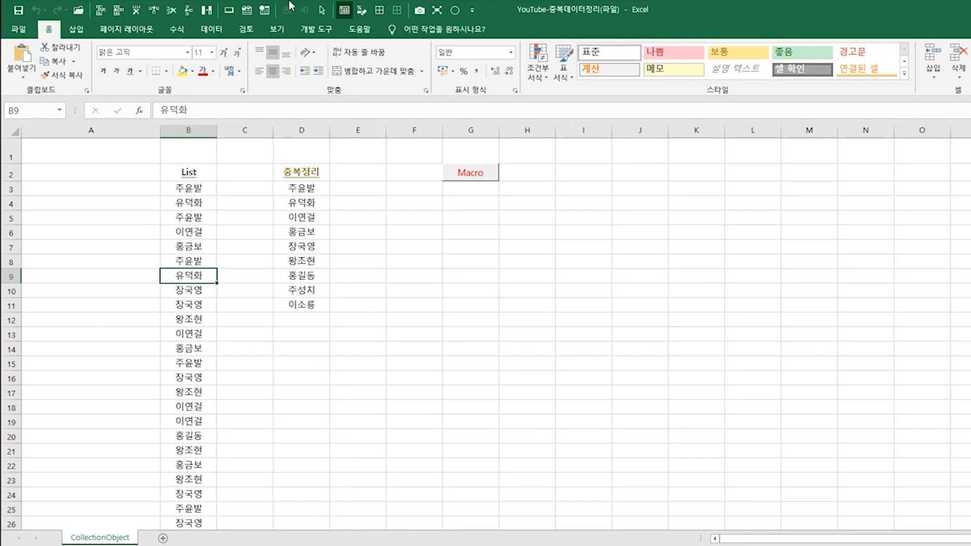
key(alt+F11)
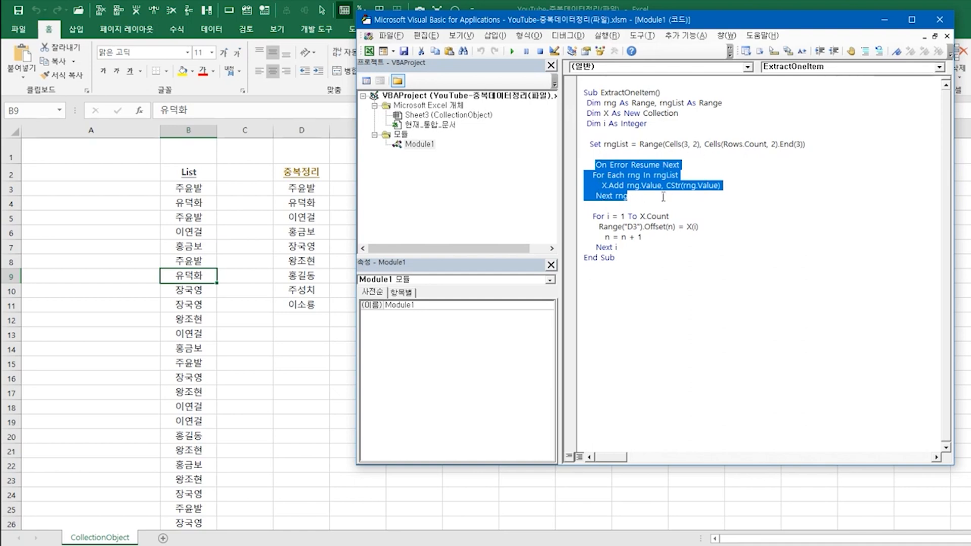
drag(593, 196, 627, 196)
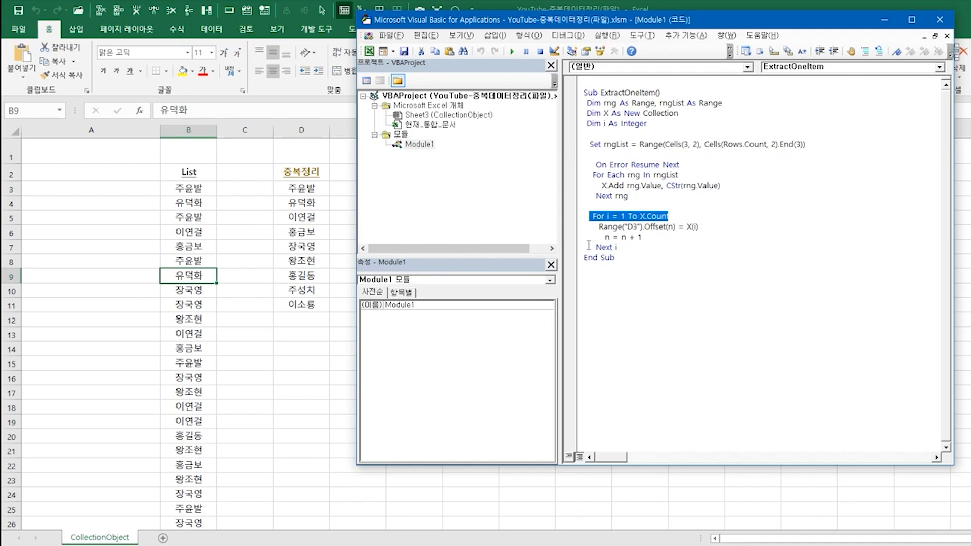
Examine the For i = 1 To X.Count loop and its Range("D3").Offset(n) = X(i) line in the code
click(641, 216)
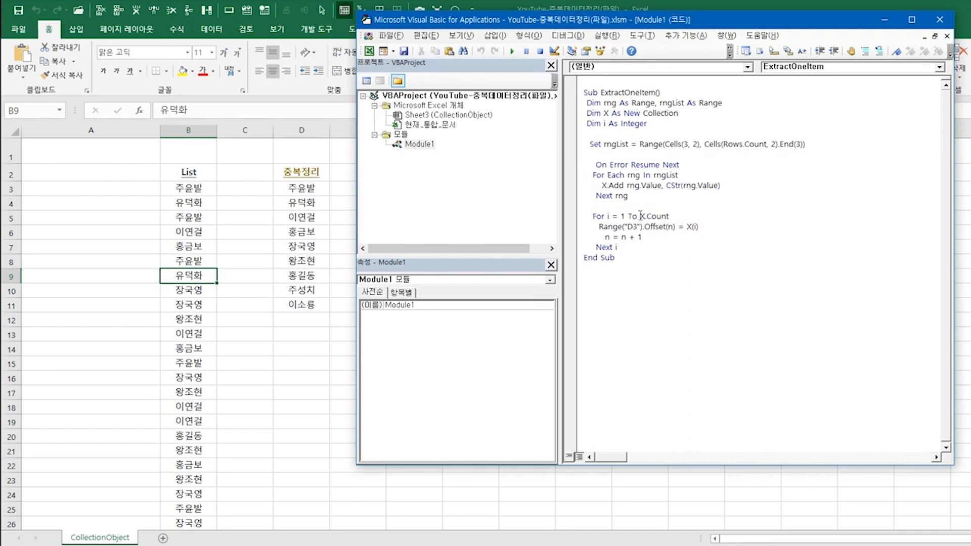
drag(640, 216, 698, 214)
drag(698, 227, 595, 227)
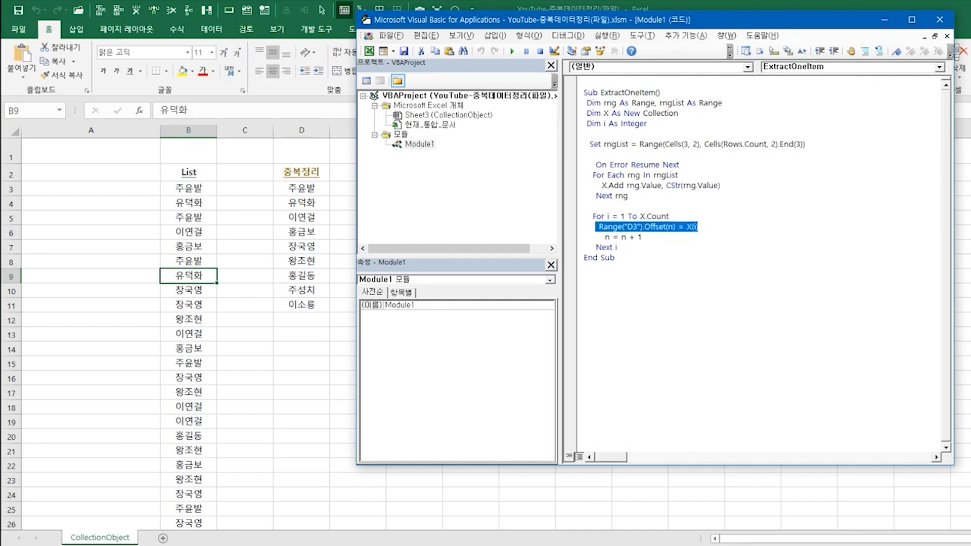
Walk down the 중복정리 entries from D3 and relate them to the loop's closing Next i line in the VBA code
click(301, 187)
click(261, 10)
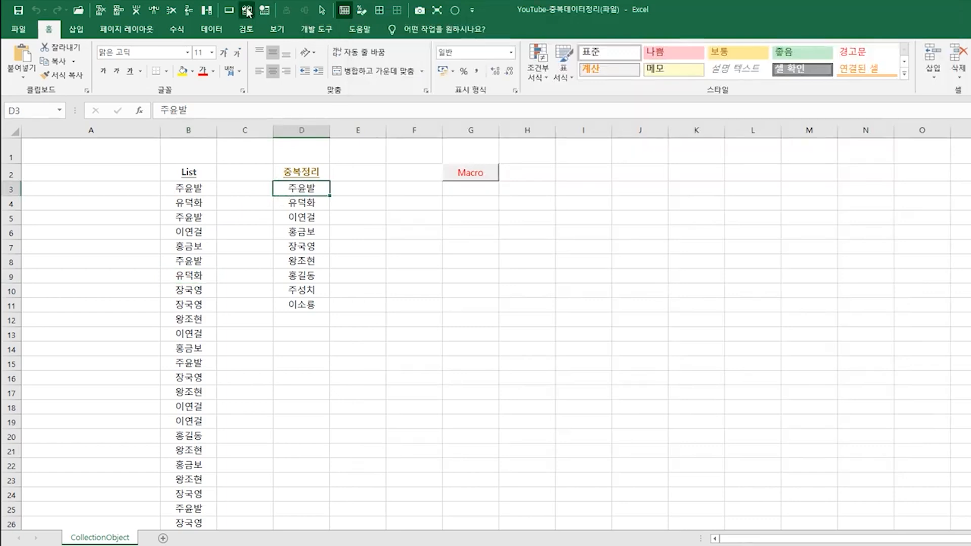
click(291, 206)
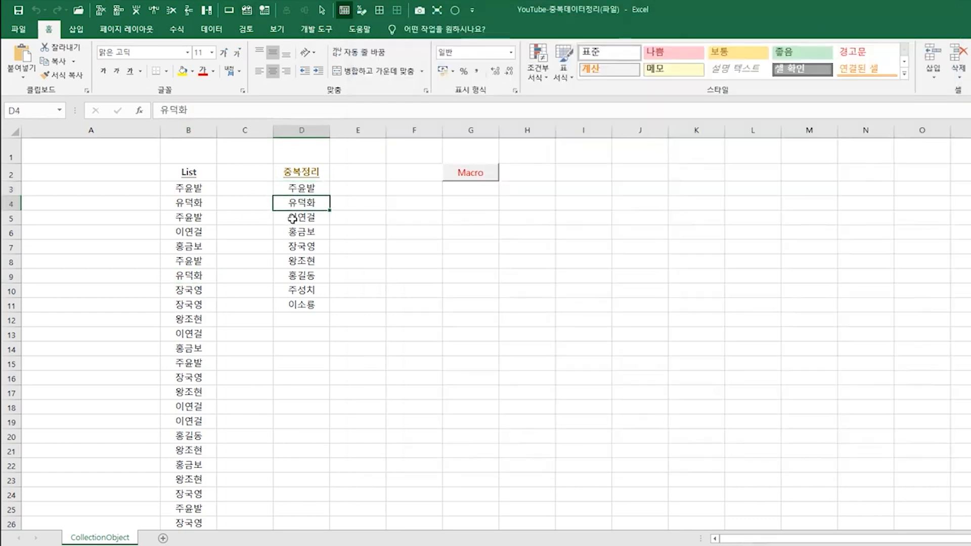
click(292, 218)
click(301, 233)
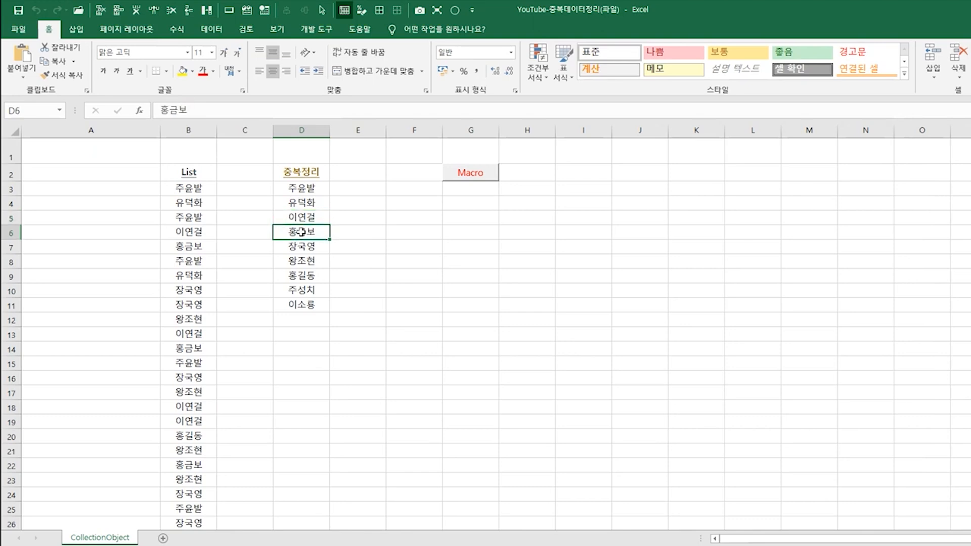
click(299, 249)
click(301, 259)
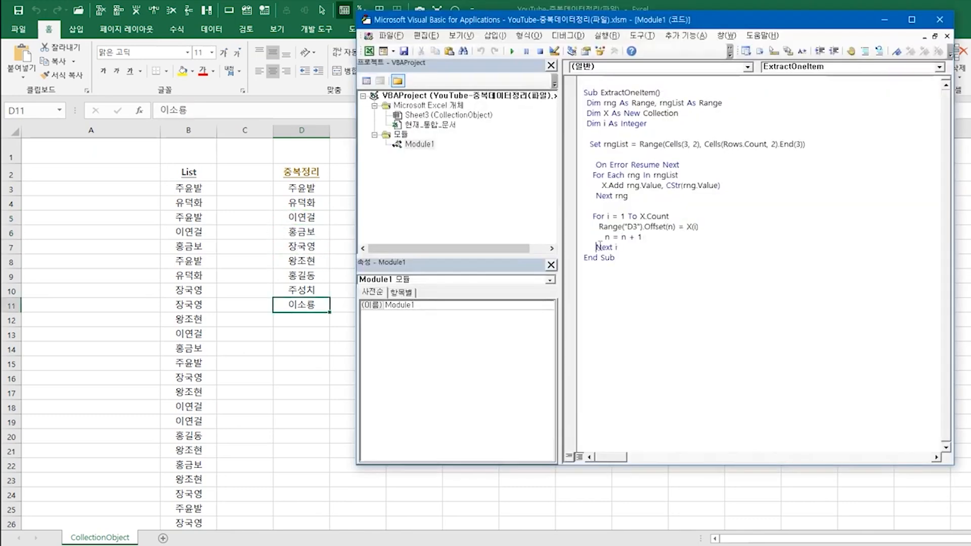
double_click(604, 247)
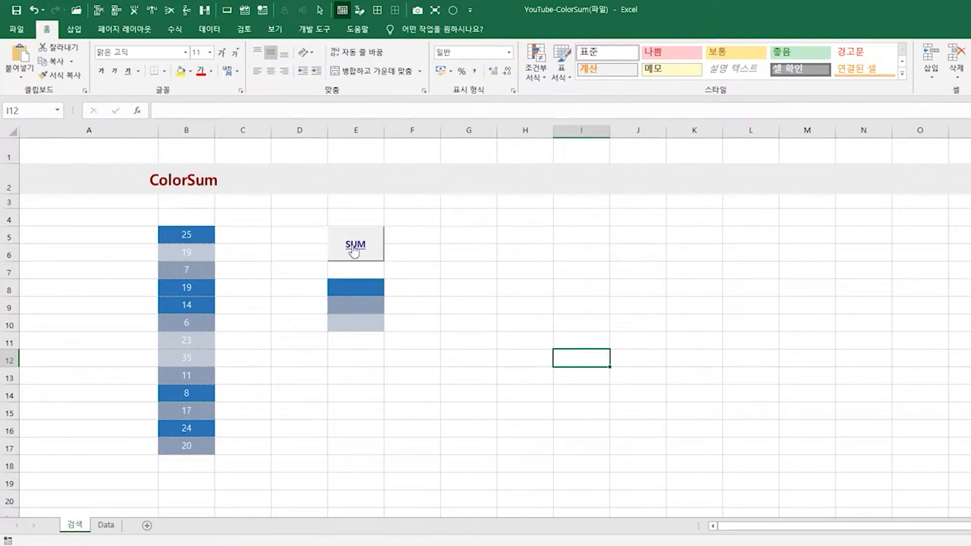
In the ColorSum workbook, run the SUM macro to total the numbers by fill color and inspect the results in E8:E10
click(354, 248)
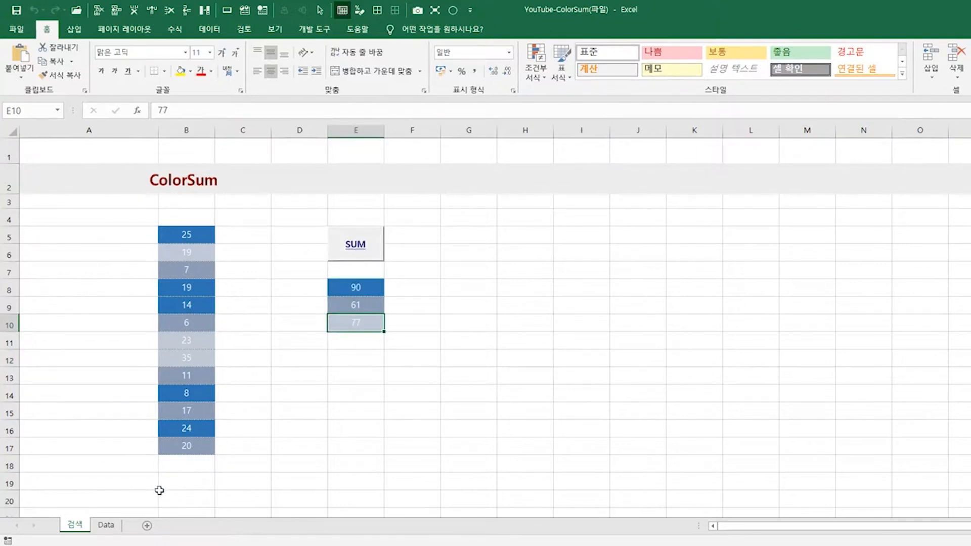
click(367, 289)
click(363, 303)
click(357, 321)
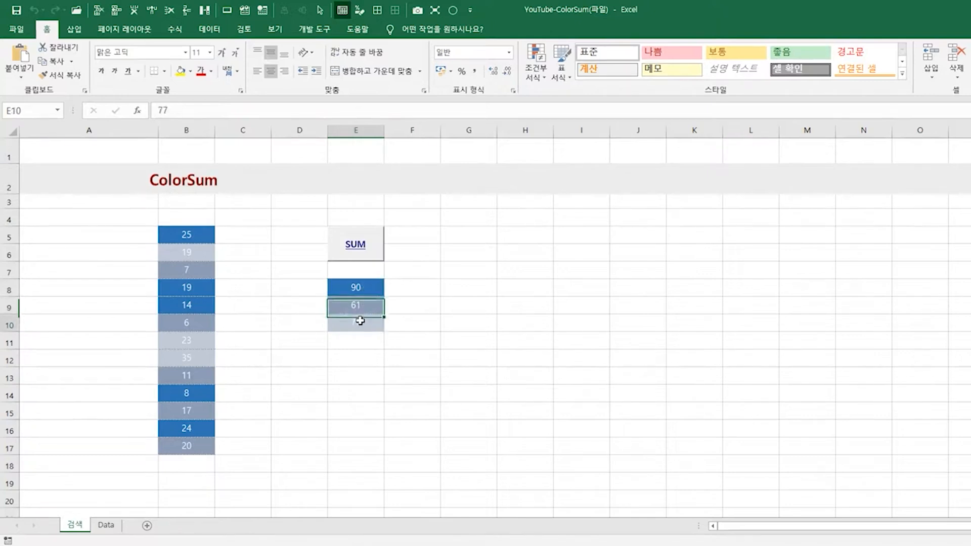
click(357, 288)
click(354, 304)
click(351, 320)
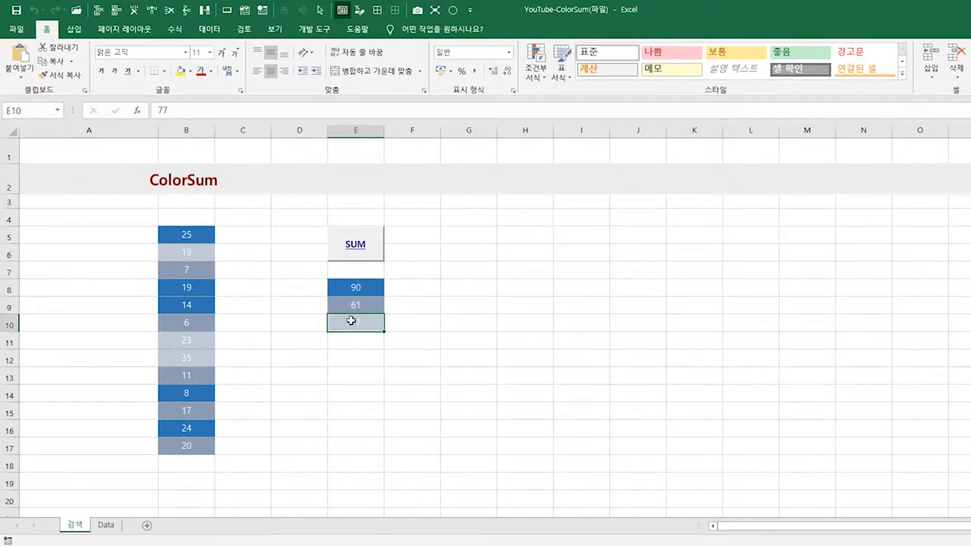
Open the VBA editor and examine the ColorSum procedure's declarations of rng, rngColor, lngSum and i
click(244, 11)
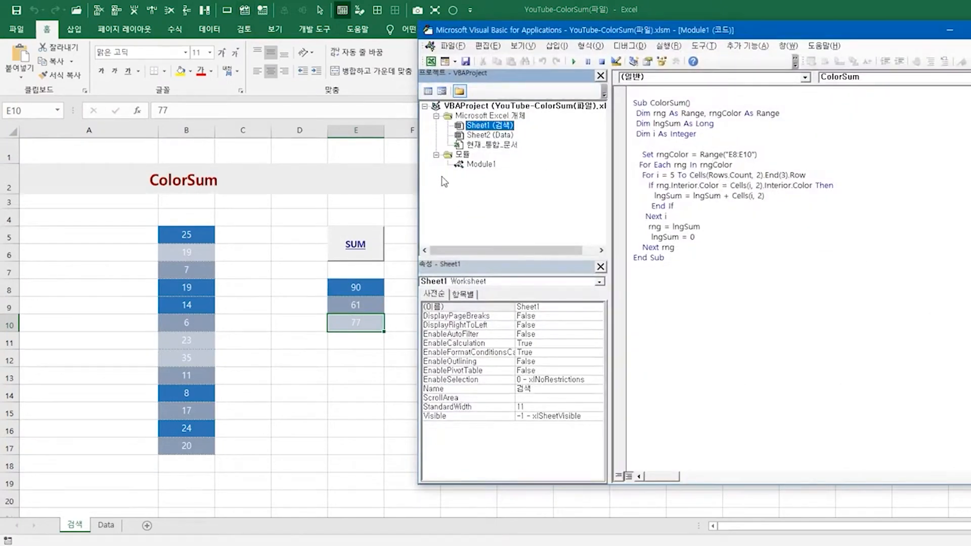
drag(636, 113, 779, 113)
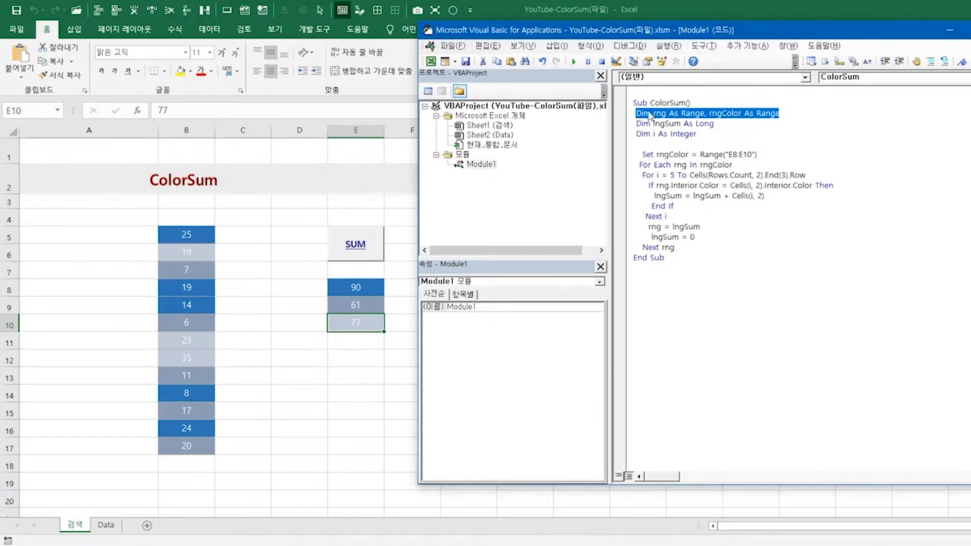
drag(729, 124, 634, 125)
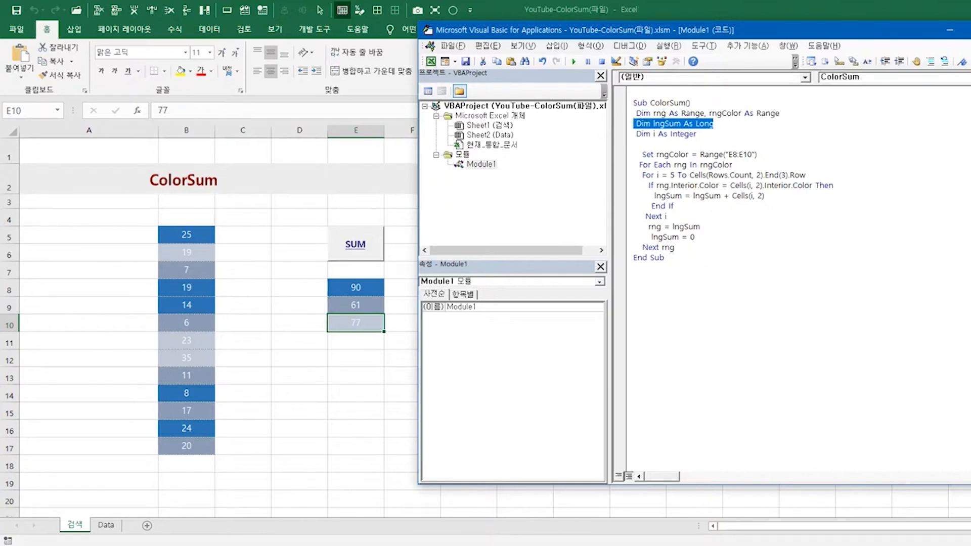
drag(635, 133, 696, 133)
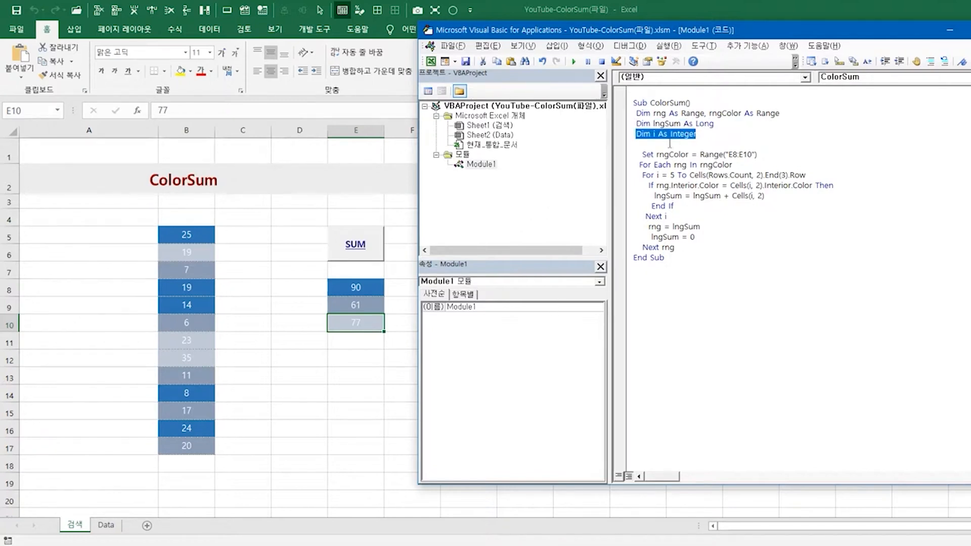
Examine the Set rngColor and For Each rng In rngColor lines against the color cells E8:E10 on the worksheet
drag(641, 154, 731, 165)
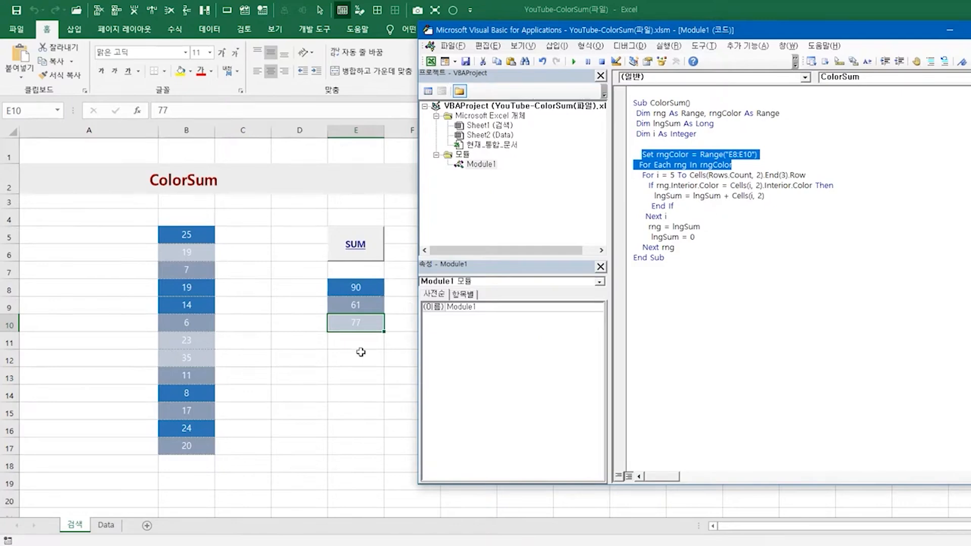
drag(349, 289, 354, 324)
key(alt+F11)
drag(638, 166, 747, 167)
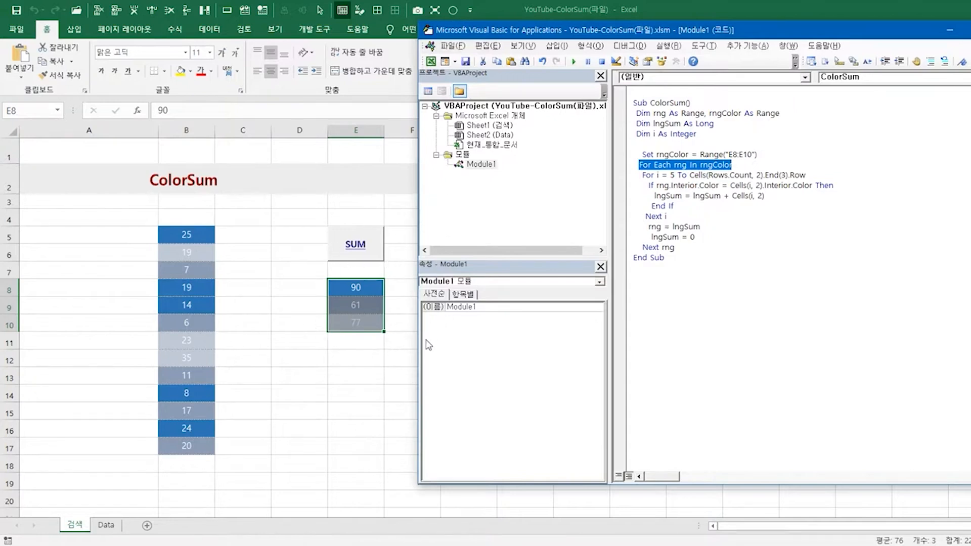
Examine the For i = 5 To Cells(Rows.Count, 2).End(3).Row line and match its bounds to cells B5 and B17
drag(641, 175, 805, 175)
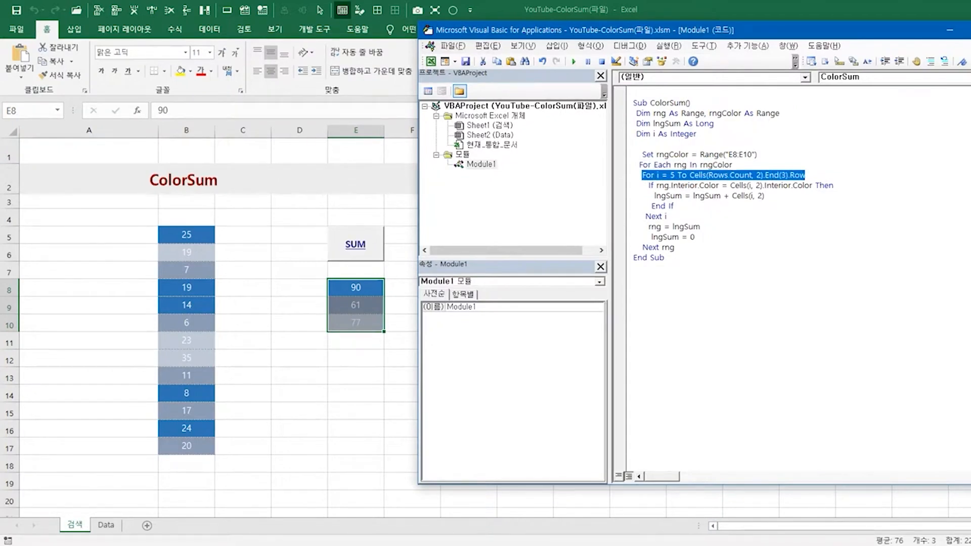
click(175, 232)
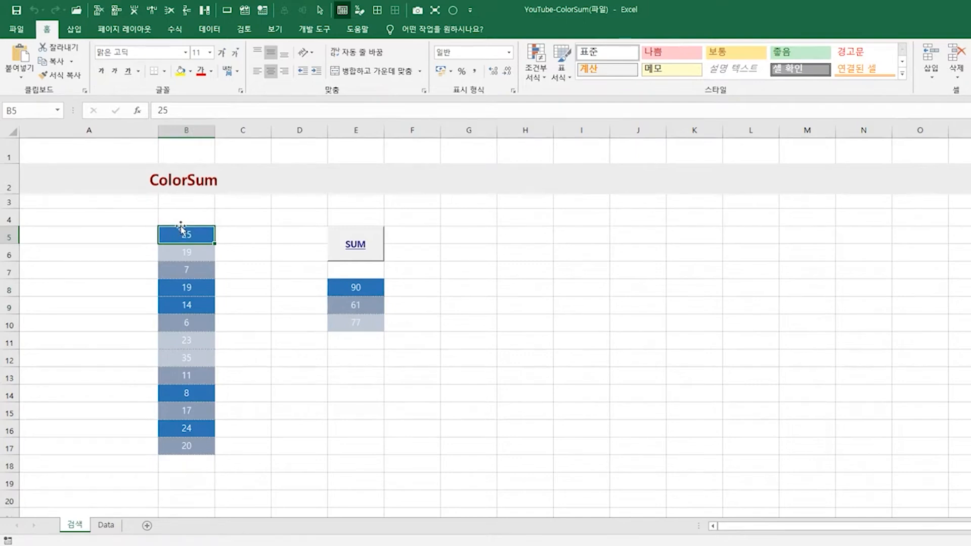
click(192, 443)
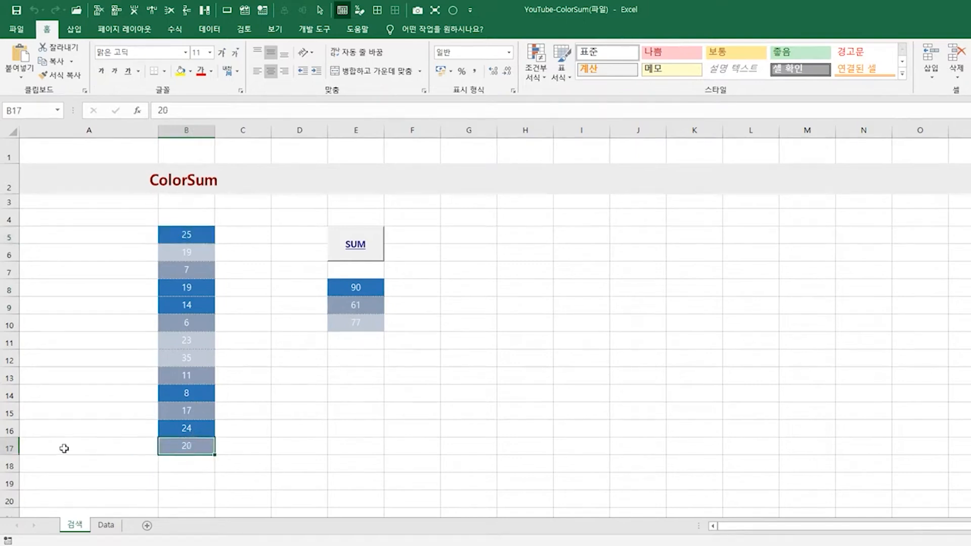
click(9, 446)
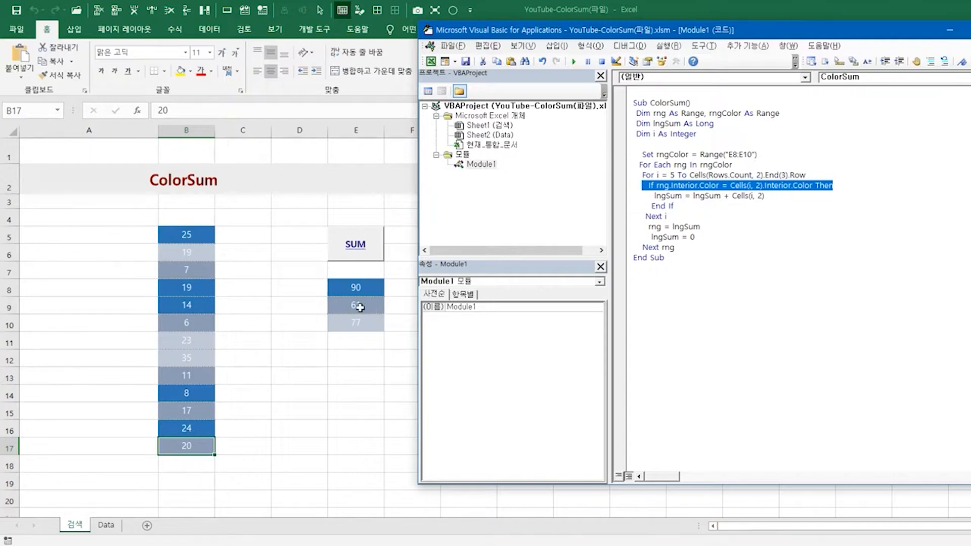
Examine the ColorSum lines from the Interior.Color comparison and lngSum accumulation through Next i to rng = lngSum
key(F8)
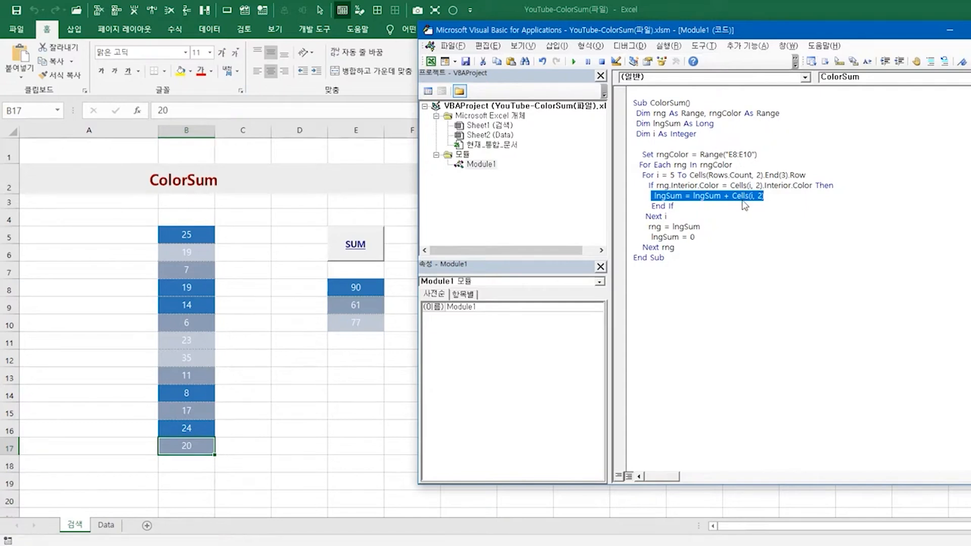
key(F8)
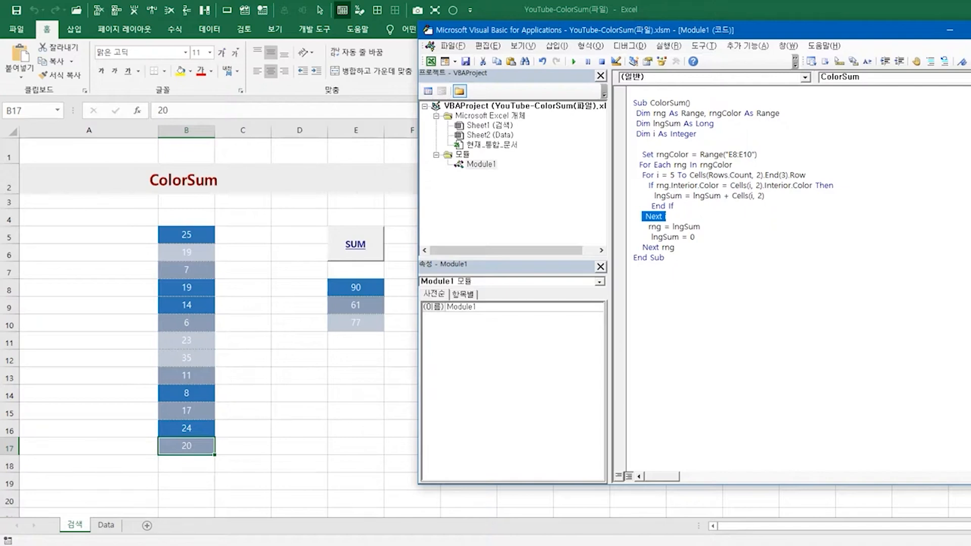
key(F8)
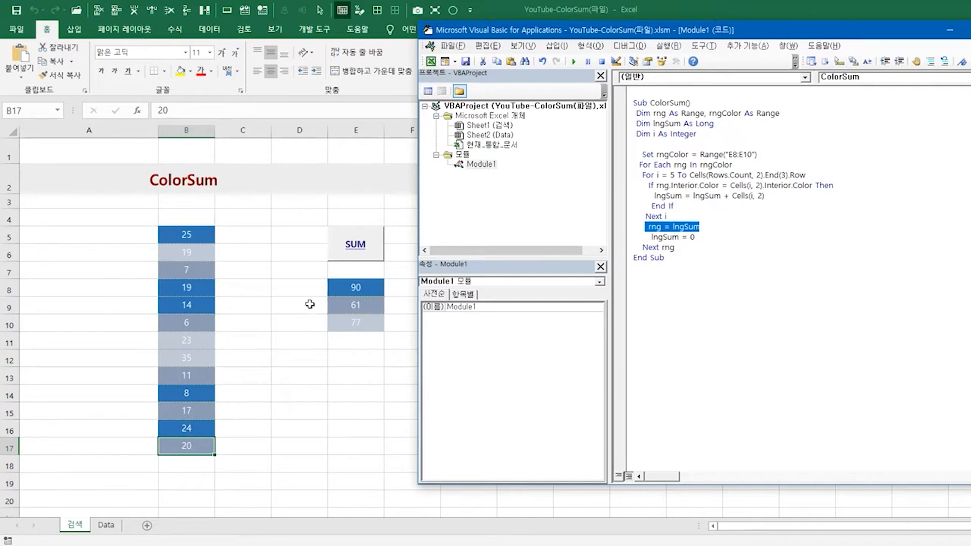
Inspect the color result cells E8:E10 and the first and last cells of the number list, B5 and B17
click(361, 286)
click(358, 301)
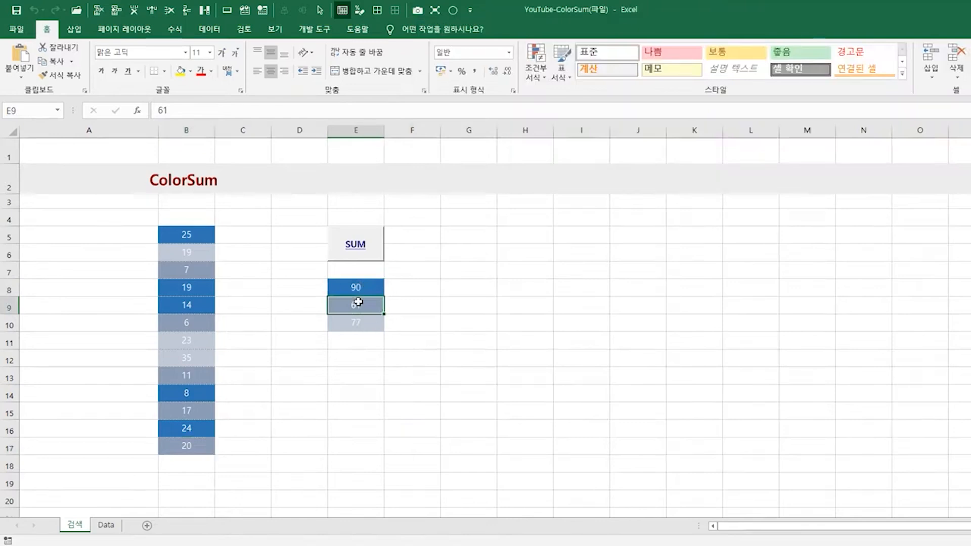
click(358, 317)
click(363, 286)
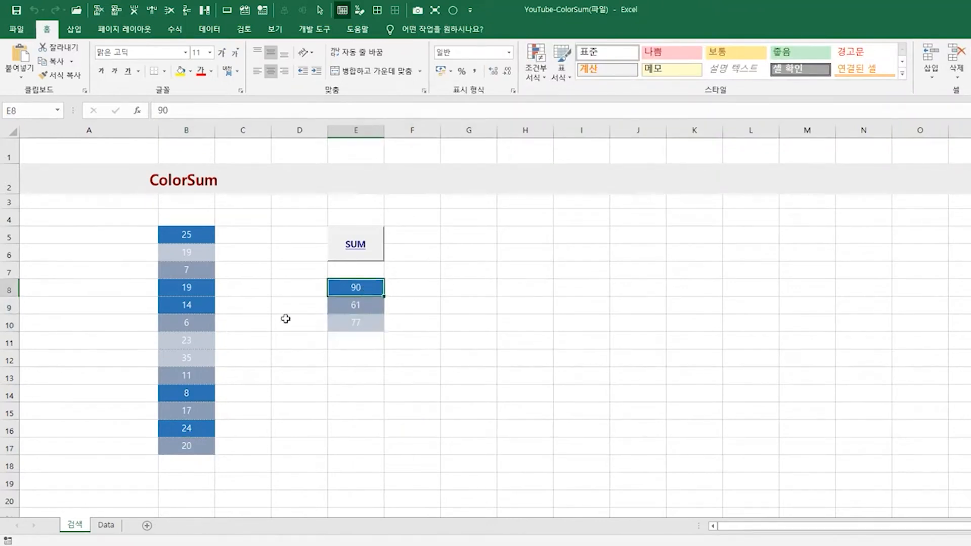
click(184, 233)
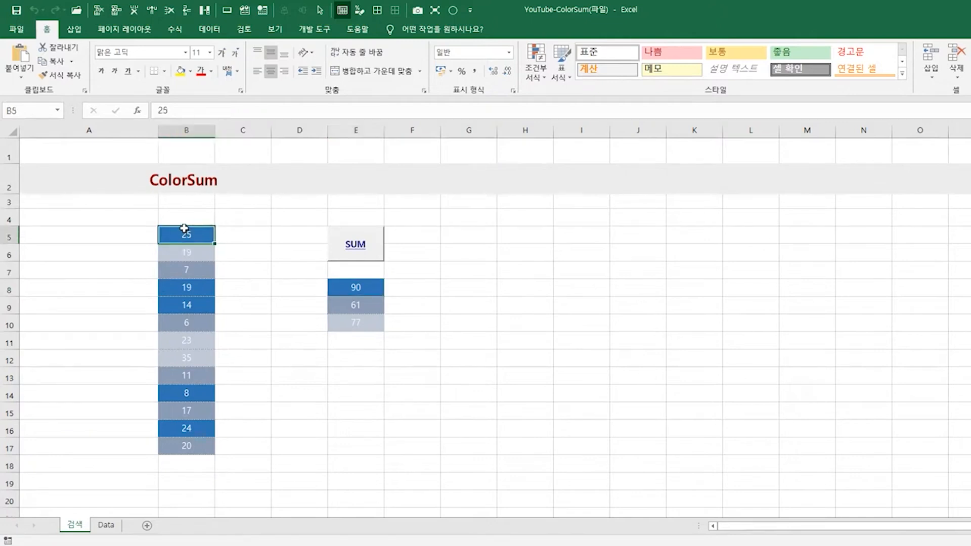
click(184, 447)
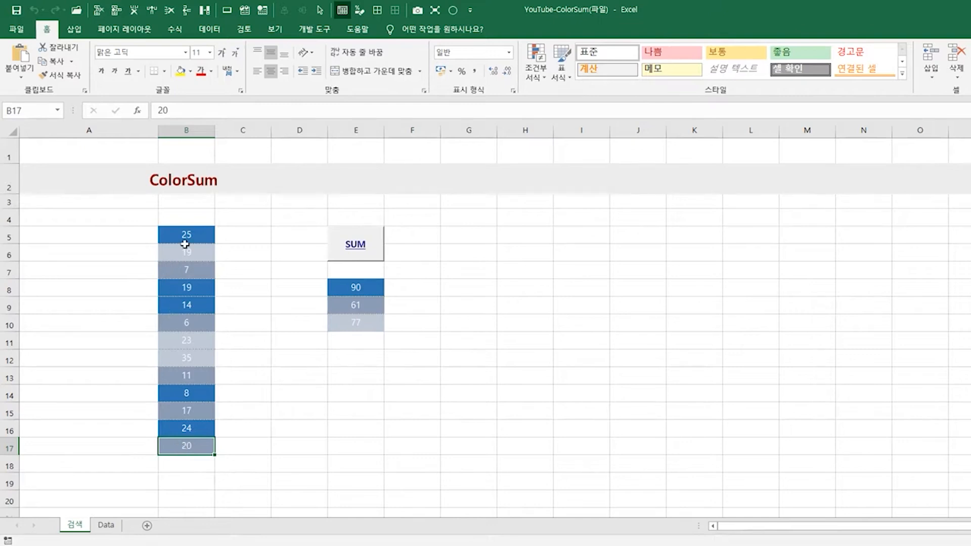
Compare the fill color of E8 with the matching cells B5, B8, B9, B14 and B16 through the list's end at B17
click(186, 237)
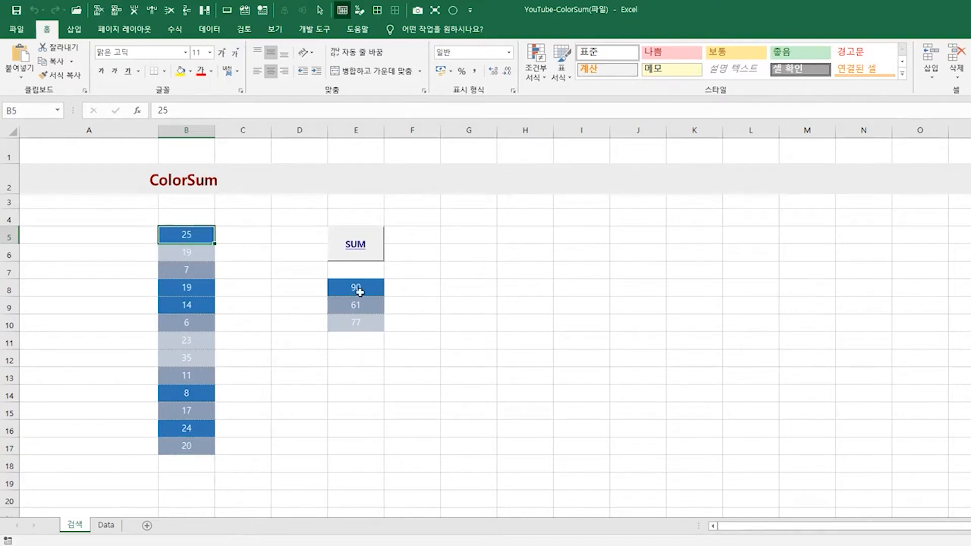
click(358, 289)
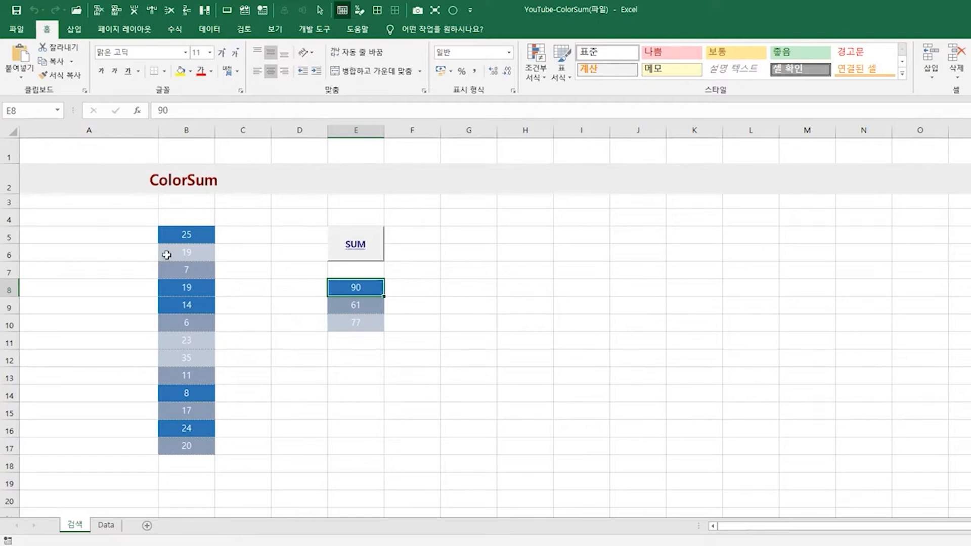
click(188, 236)
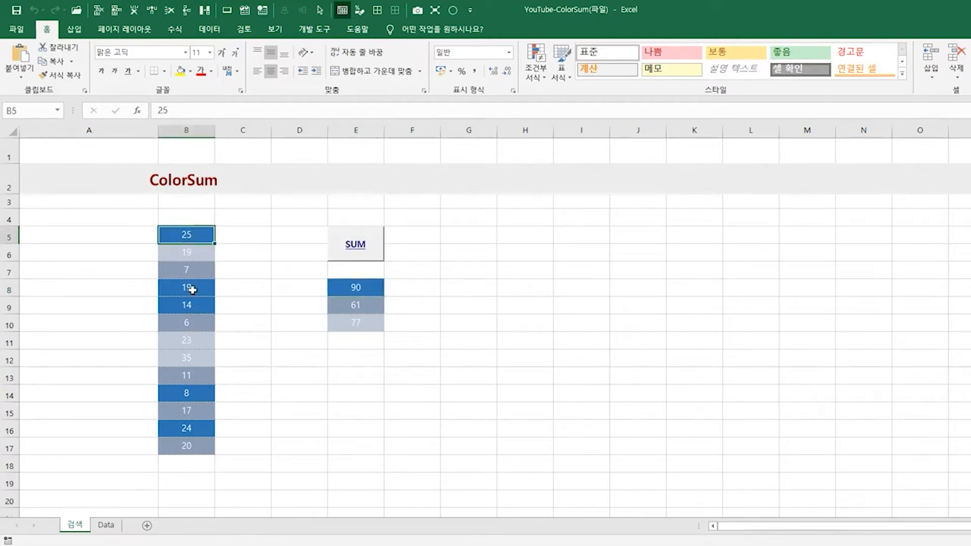
click(192, 289)
click(192, 306)
click(179, 391)
click(192, 429)
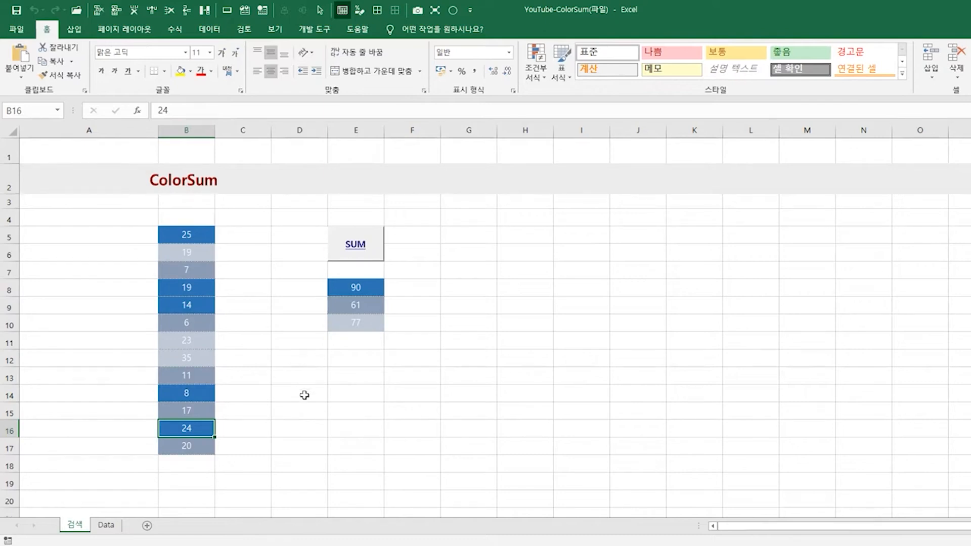
click(196, 442)
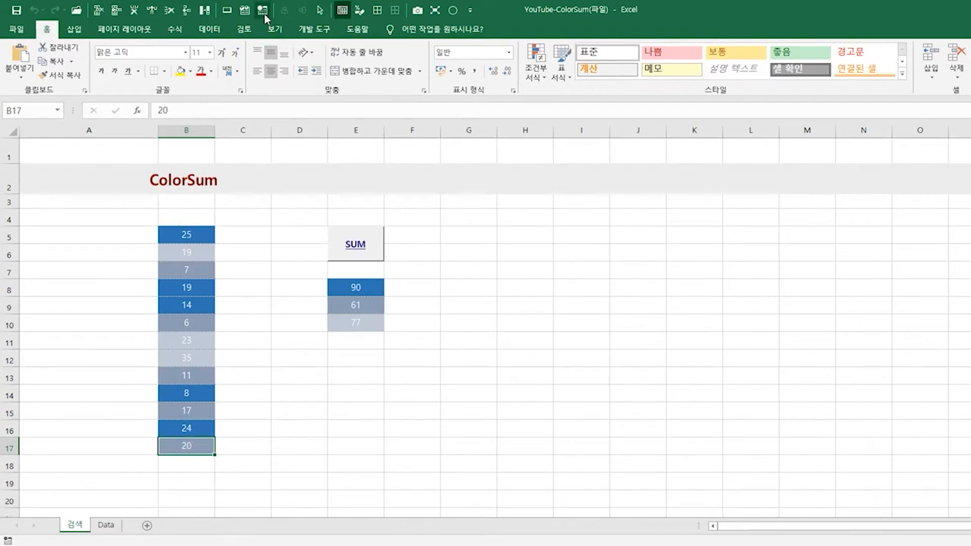
Review the rng = lngSum line of ColorSum against result cells E8 and E9 and the number list from B5 to B17
click(245, 11)
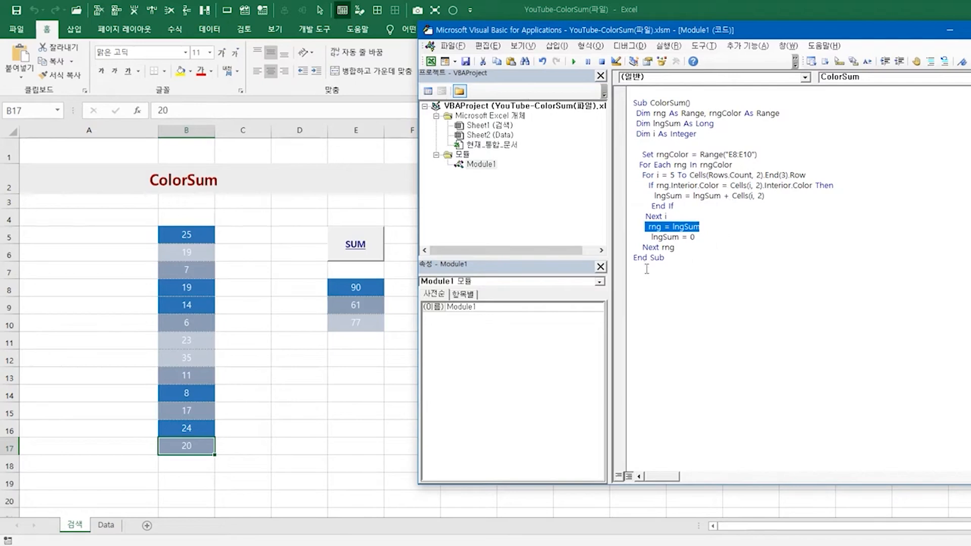
click(358, 289)
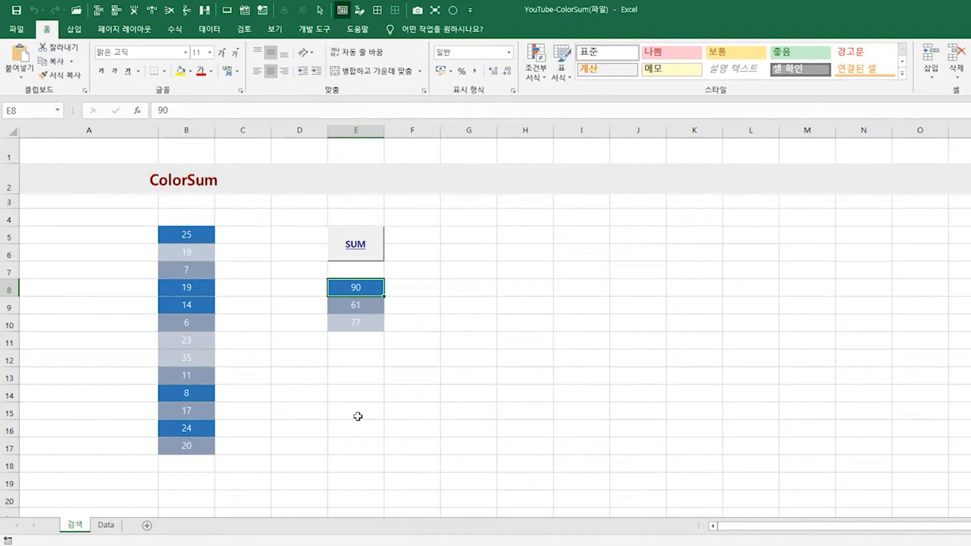
click(375, 303)
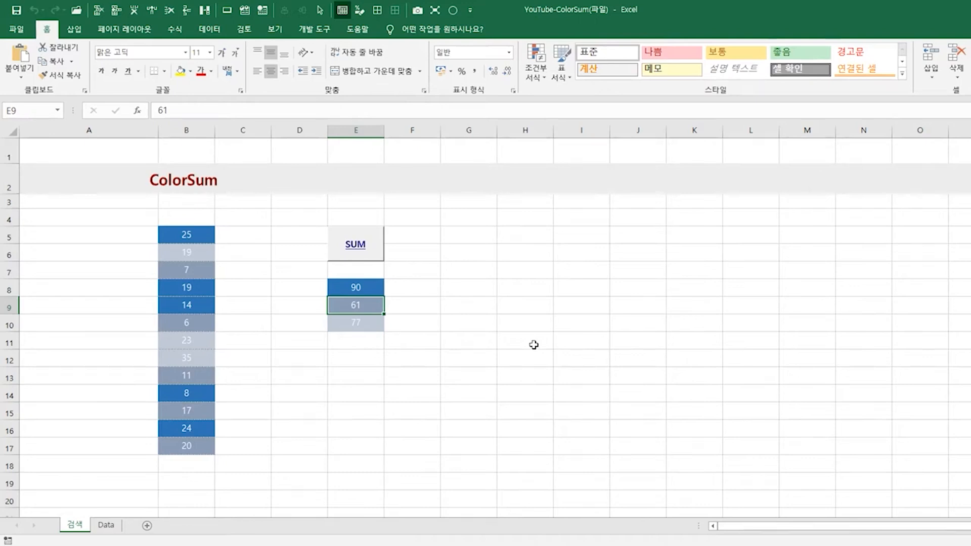
click(197, 235)
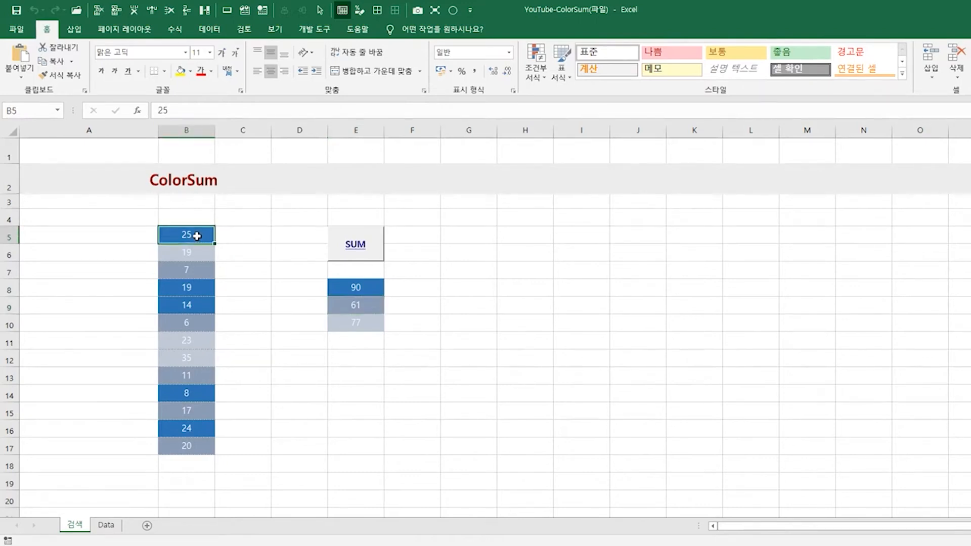
click(196, 443)
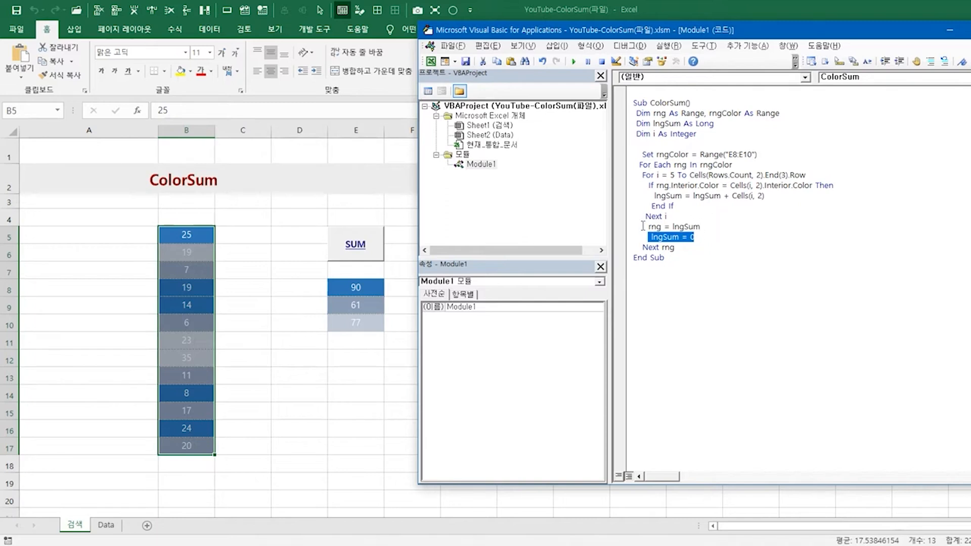
Examine the rng = lngSum and lngSum = 0 lines against result cells E8 and E9 and the looped range B5:B17
drag(642, 226, 731, 227)
drag(643, 236, 785, 237)
click(357, 289)
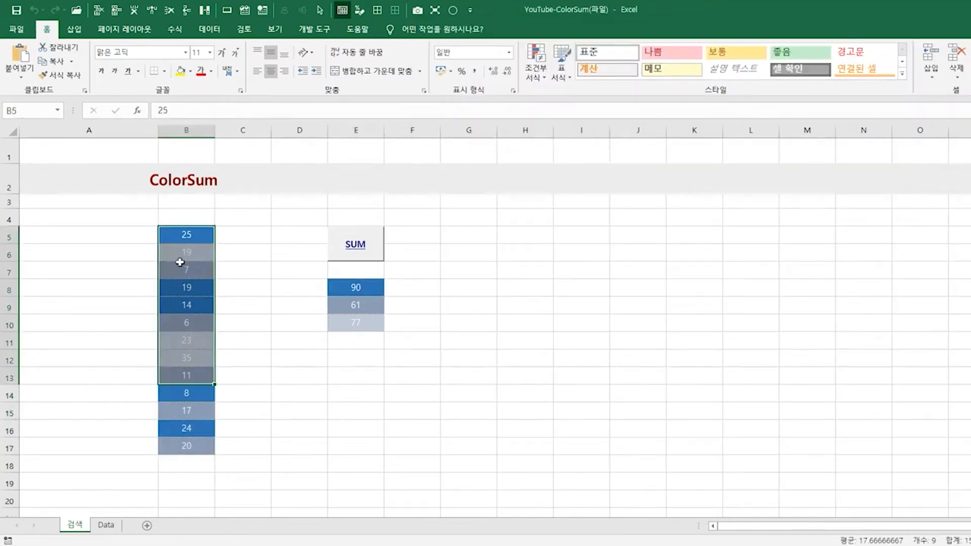
click(190, 237)
drag(189, 238, 173, 445)
click(367, 306)
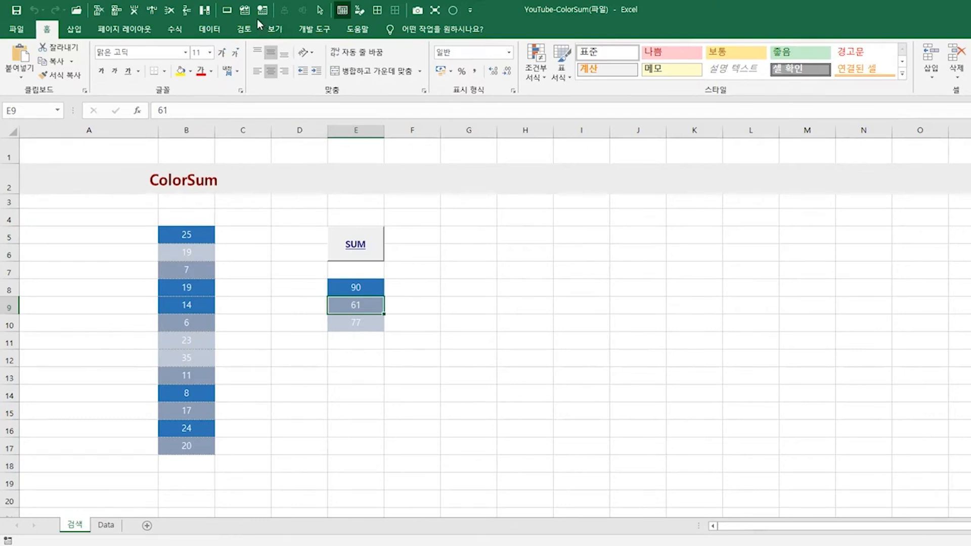
Examine the Next rng line that closes the outer loop of the ColorSum macro
click(244, 11)
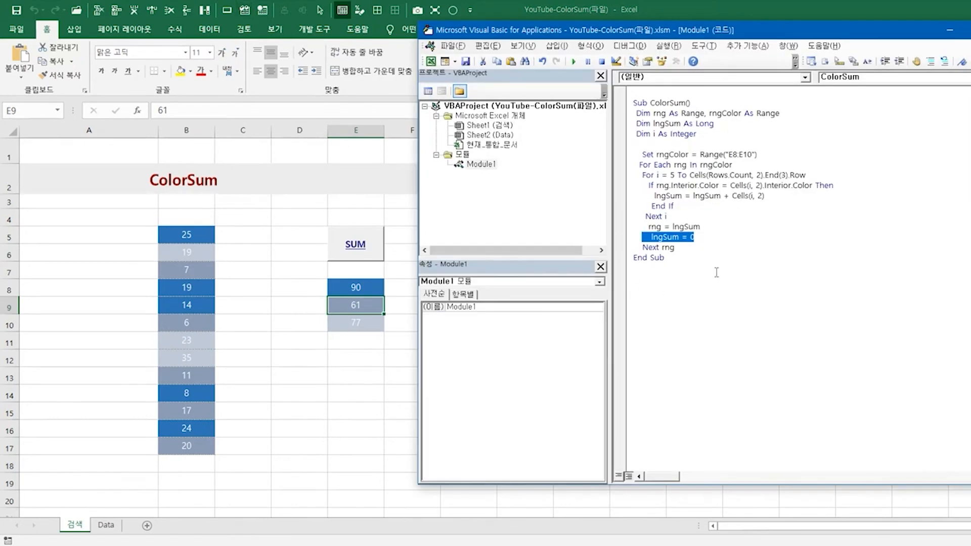
key(F8)
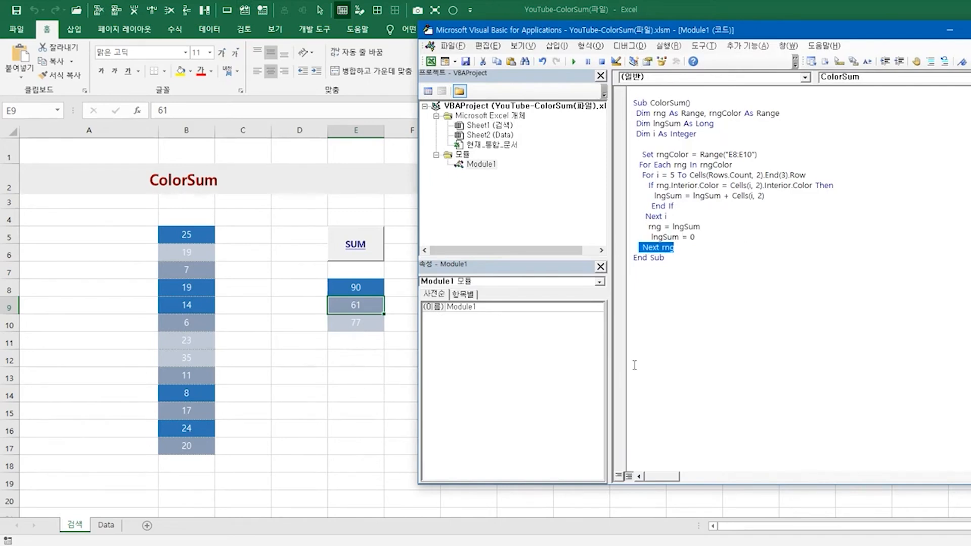
key(F8)
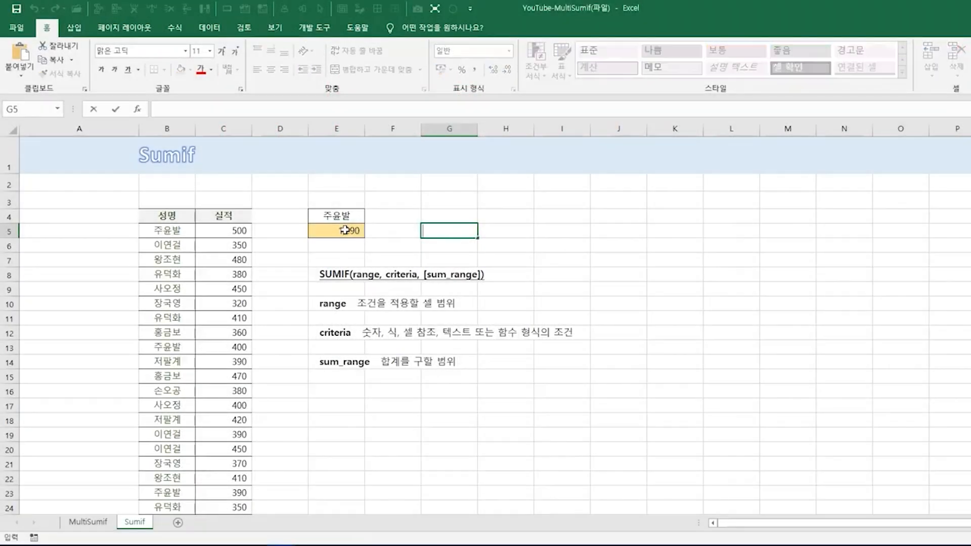
Inspect the SUMIF formula in E5 on the Sumif sheet and its source cells: range B5:B24, criteria E4 and sum_range C5:C24
click(479, 253)
click(324, 233)
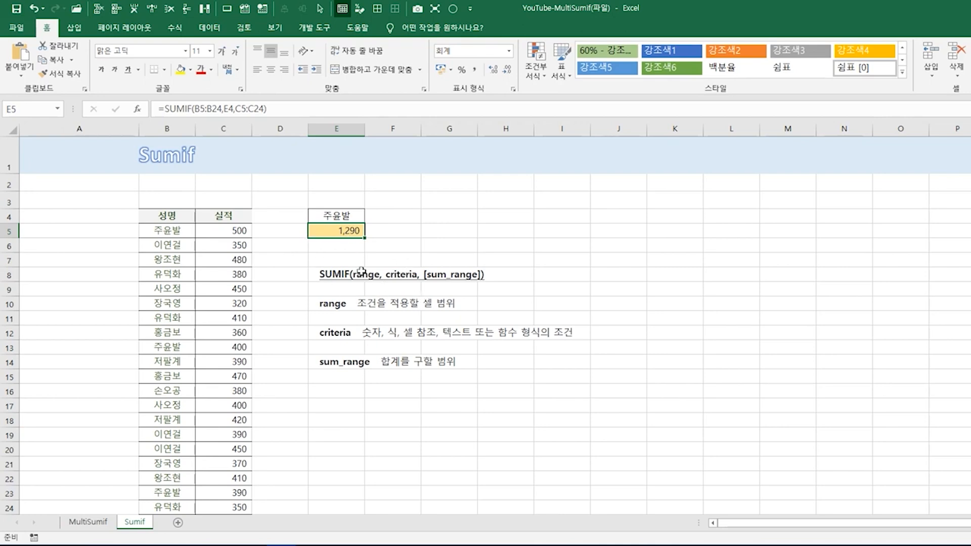
drag(165, 232, 170, 508)
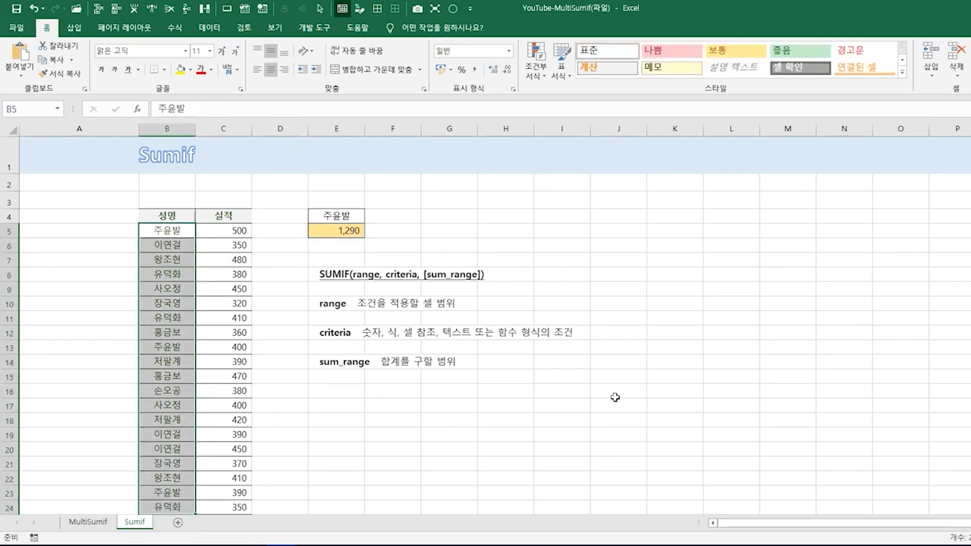
click(338, 221)
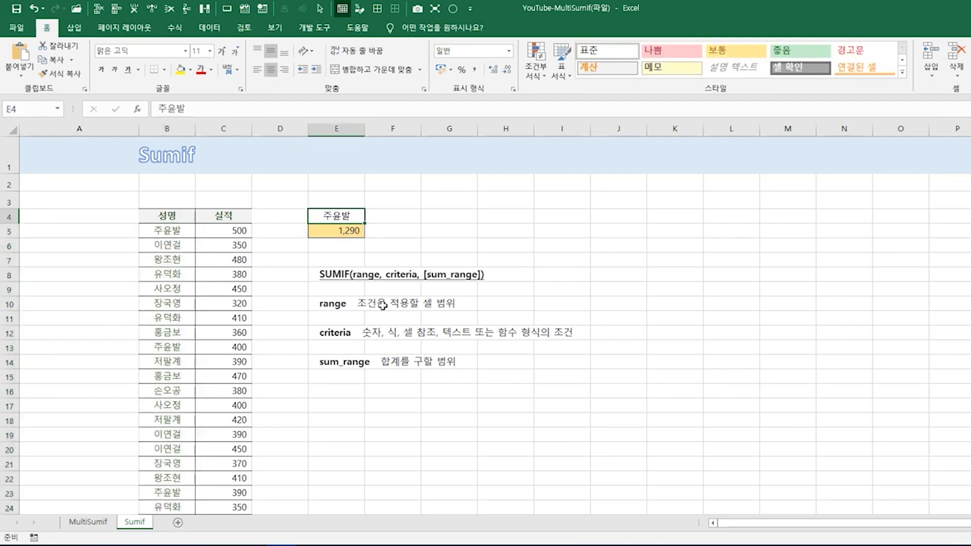
click(445, 278)
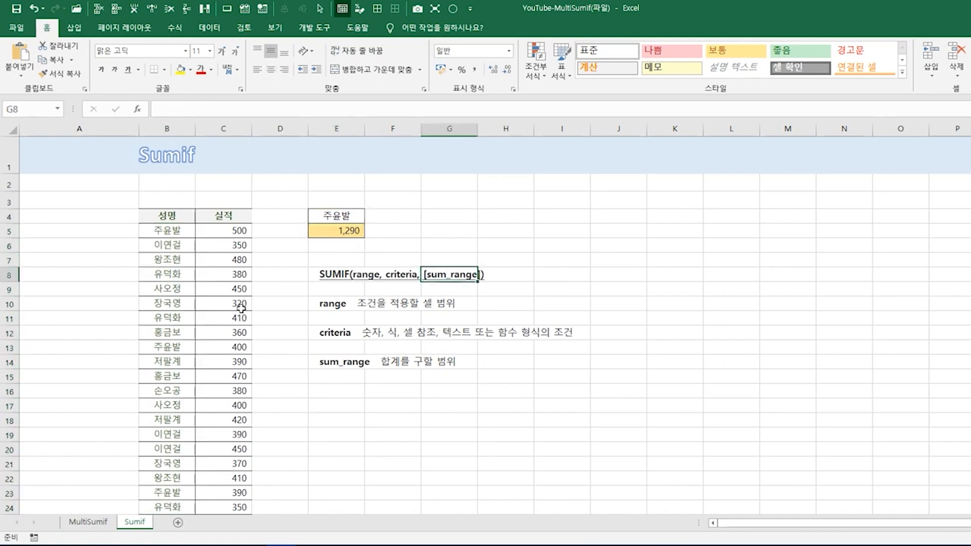
drag(238, 230, 237, 507)
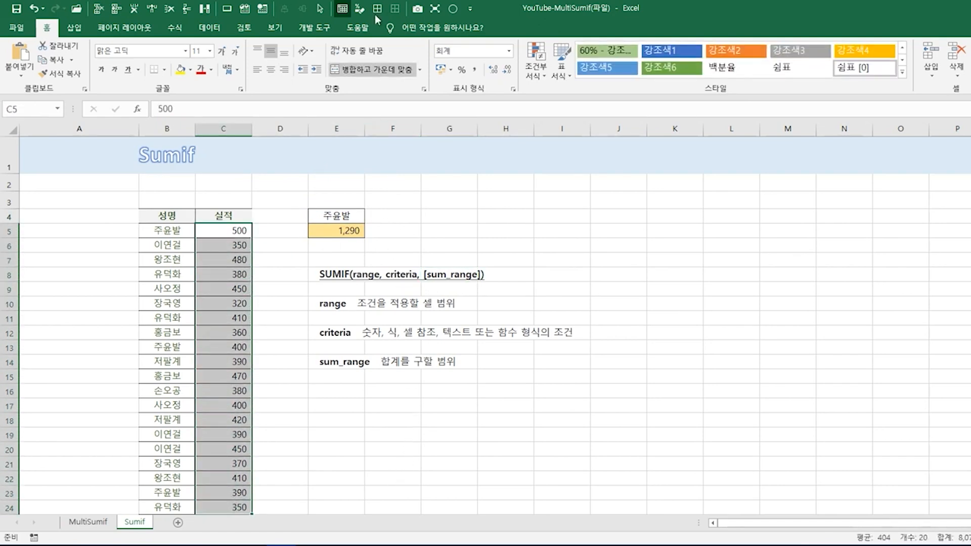
Review the name column B5:B24 and the 실적 column C5:C24, and check them against the SUMIF cell E5
drag(182, 230, 178, 506)
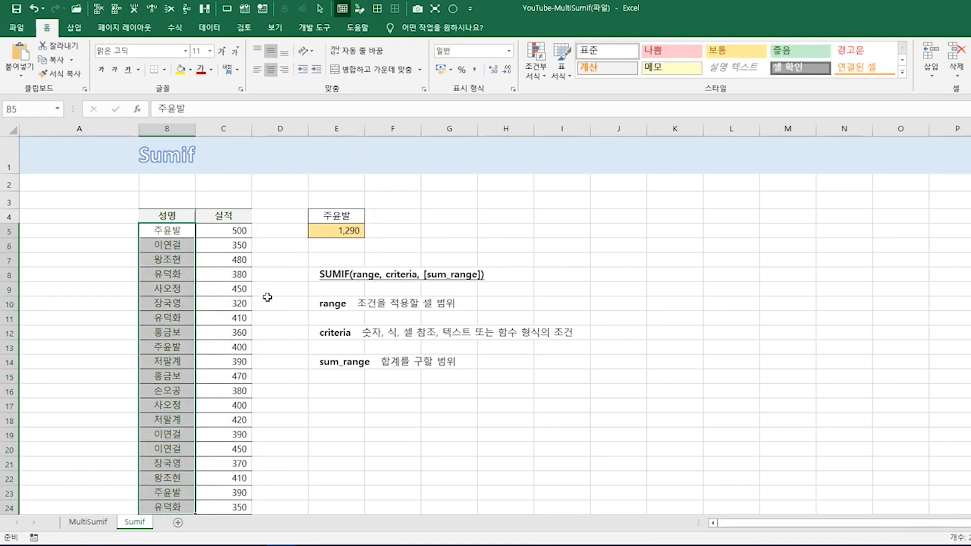
drag(225, 233, 228, 502)
click(393, 405)
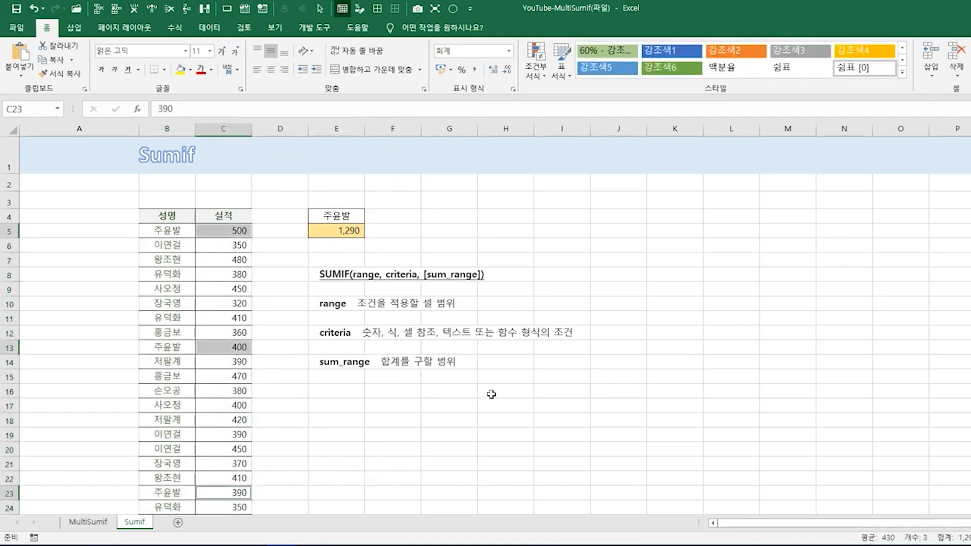
click(329, 229)
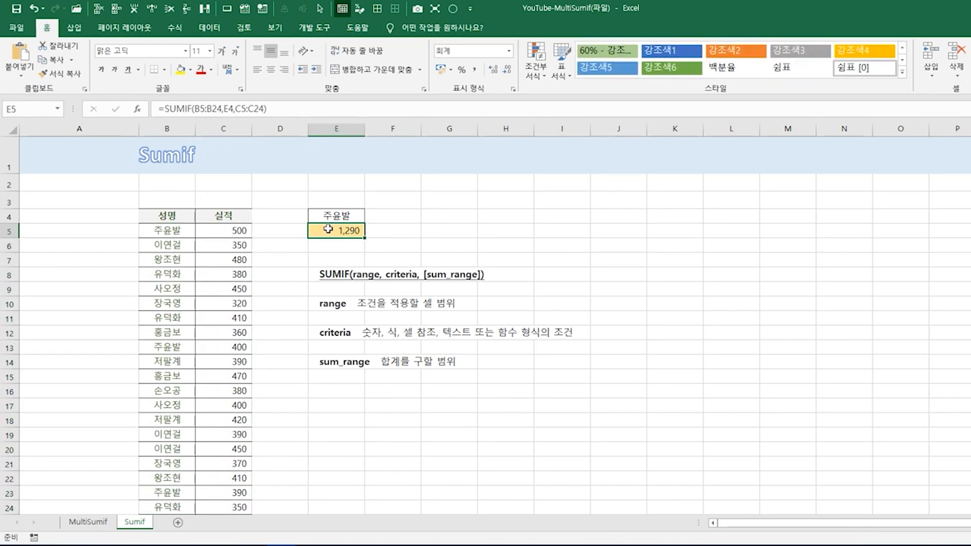
Examine the SUMIF arguments B5:B24, E4 and C5:C24 inside E5's formula, leaving the formula as it is
drag(195, 108, 221, 108)
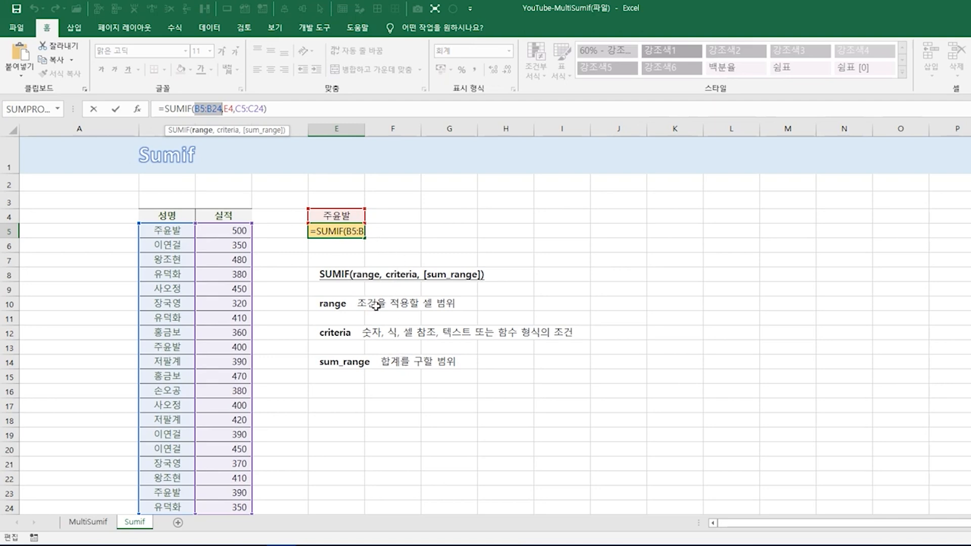
drag(225, 111, 232, 111)
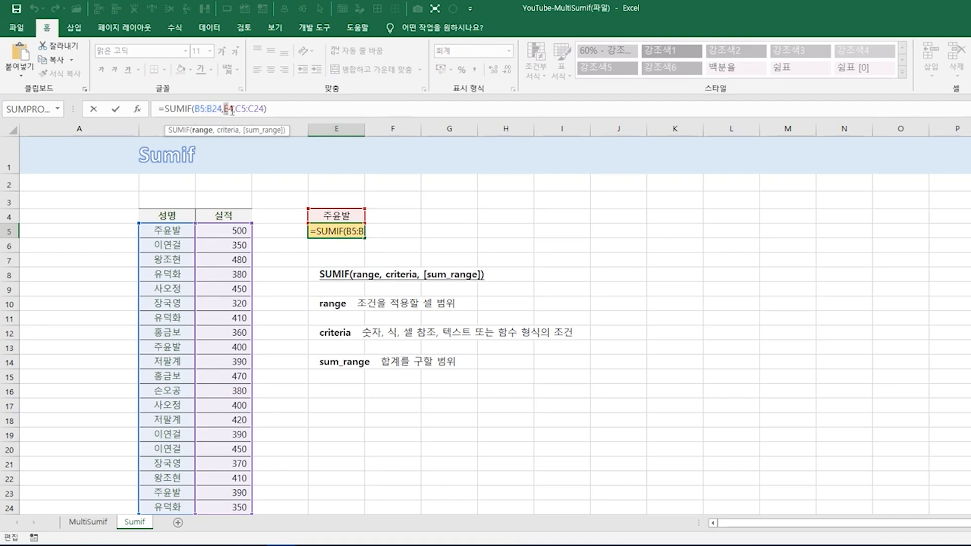
click(233, 111)
text(,)
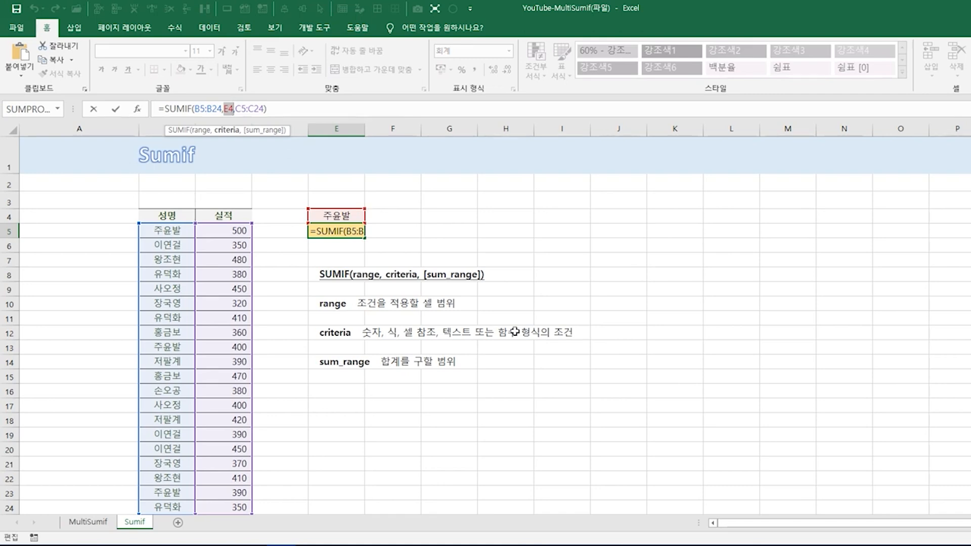
drag(235, 110, 261, 110)
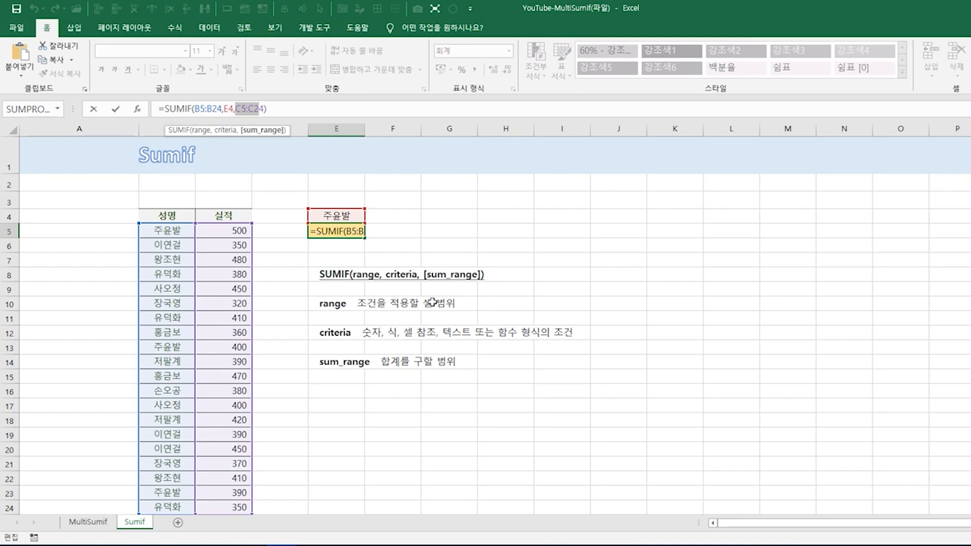
key(ctrl+Return)
Match the criteria name within B5:B24 to its amounts in C5, C13 and C23, and compare them with E5
drag(167, 230, 163, 505)
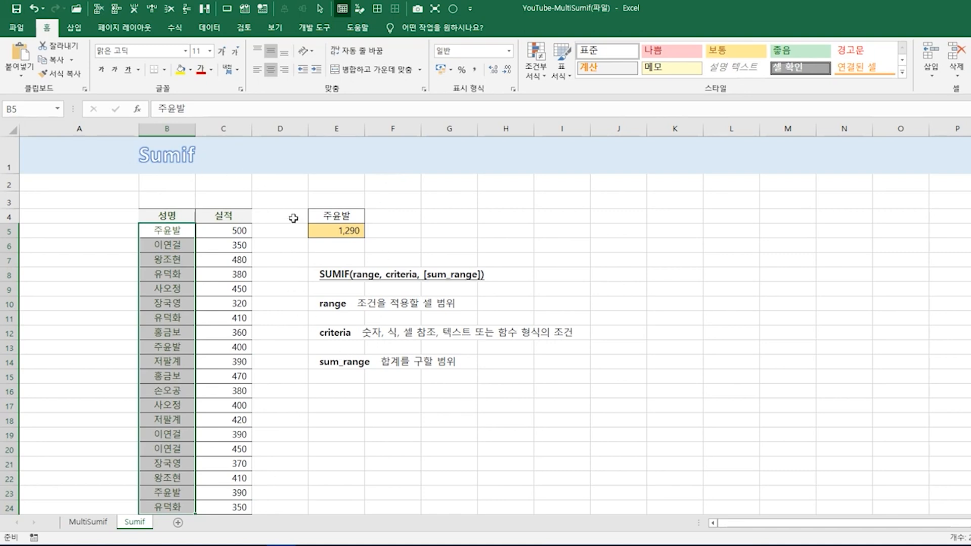
click(243, 232)
ctrl+click(242, 347)
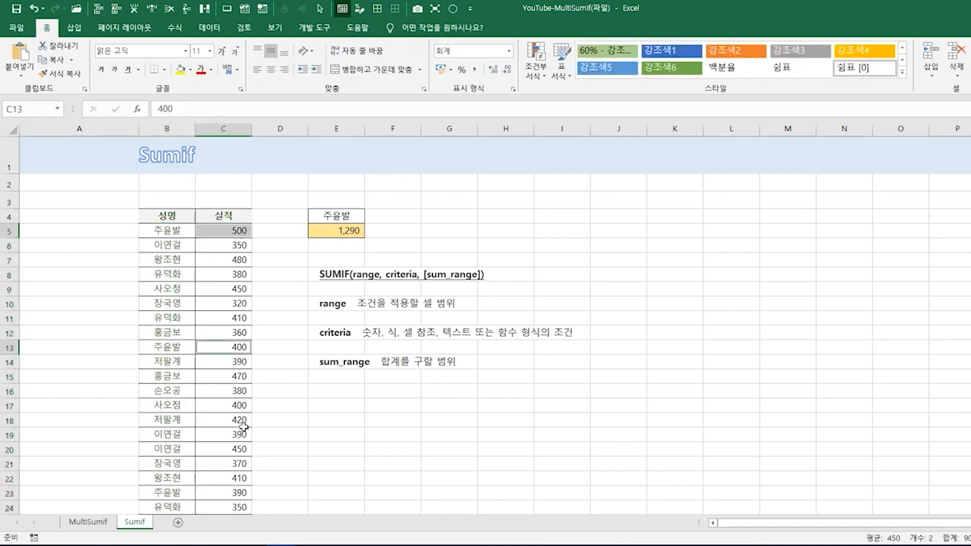
ctrl+click(202, 494)
click(357, 233)
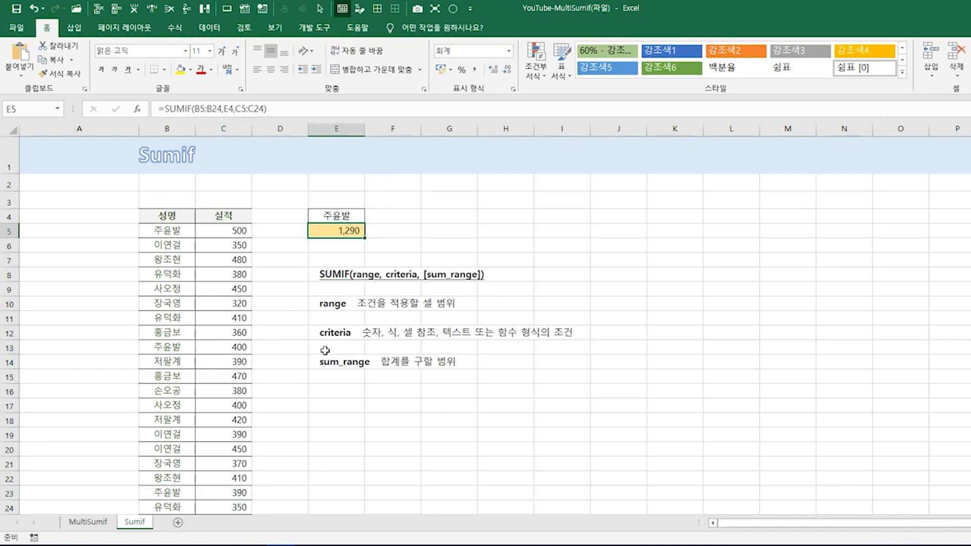
Review the four name and 실적 blocks across B4:I8 on the MultiSumif sheet and inspect the chained SUMIF formula in B15
click(101, 526)
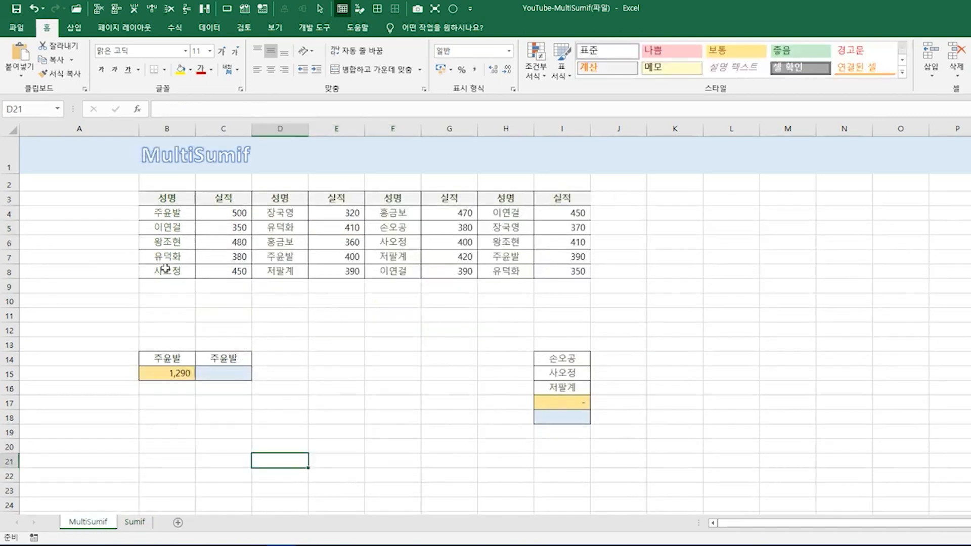
drag(160, 219, 233, 274)
drag(288, 213, 325, 275)
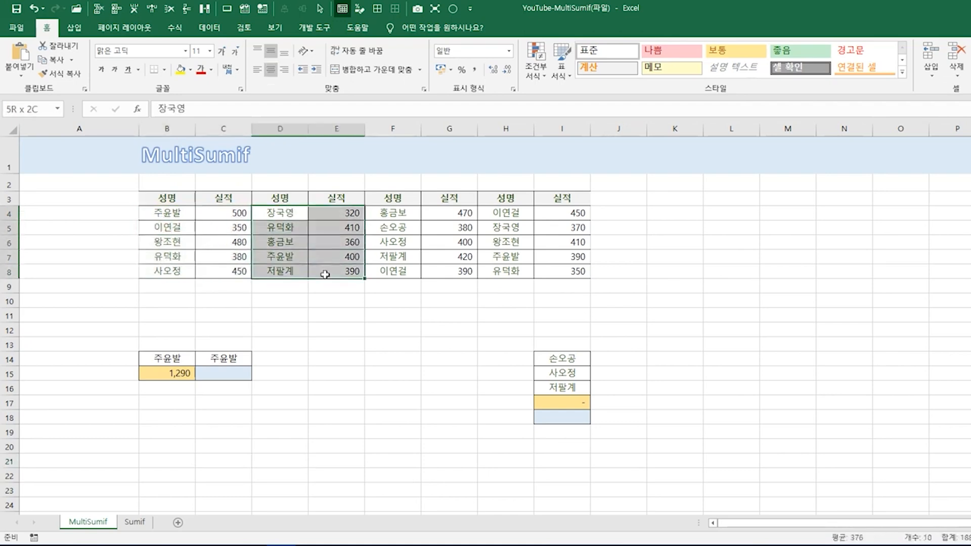
drag(384, 214, 448, 273)
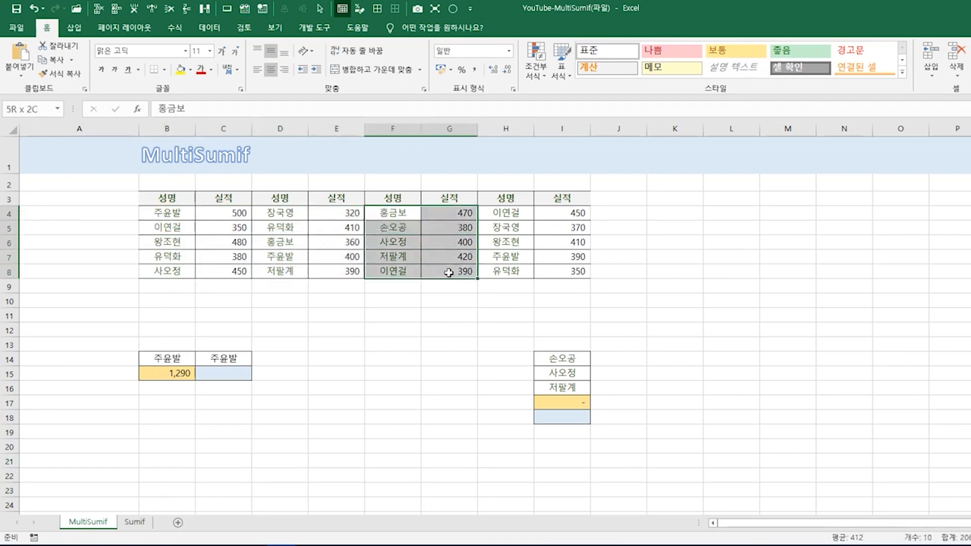
drag(504, 214, 555, 271)
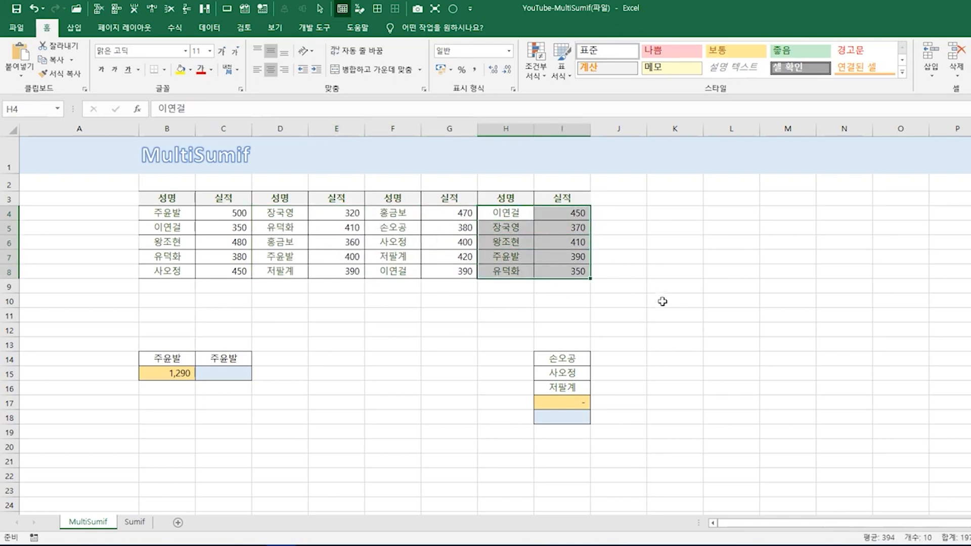
click(389, 420)
click(167, 373)
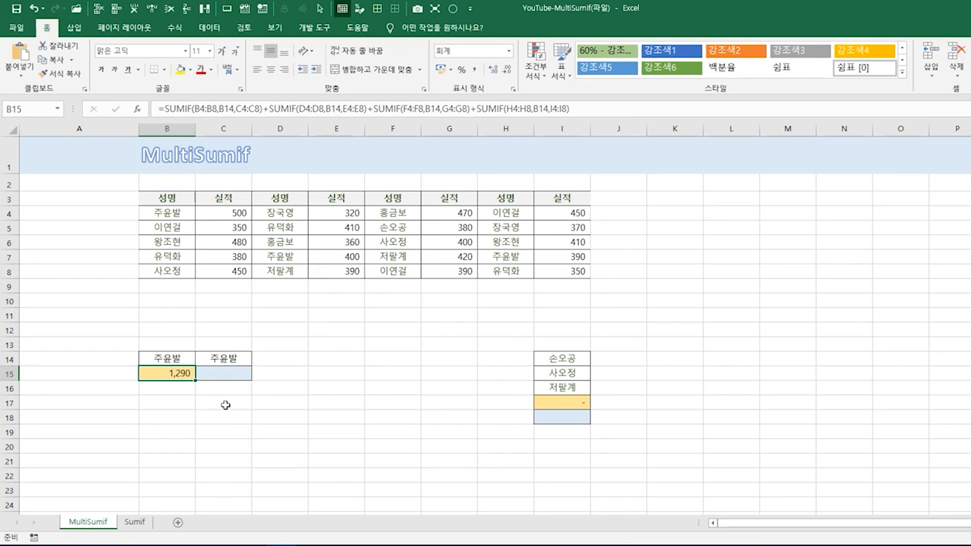
Enter =SUMIF(B4:H8,C14,C4:I8) in C15 and review its formula against the name and 실적 blocks
click(217, 375)
text(=sumif()
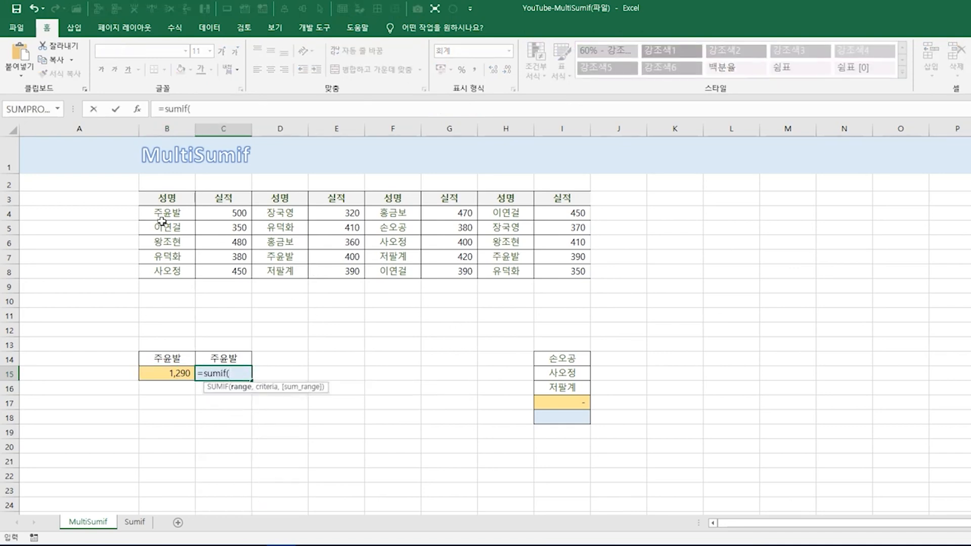
drag(162, 221, 506, 273)
text(,)
click(226, 358)
text(,)
drag(235, 213, 540, 270)
text())
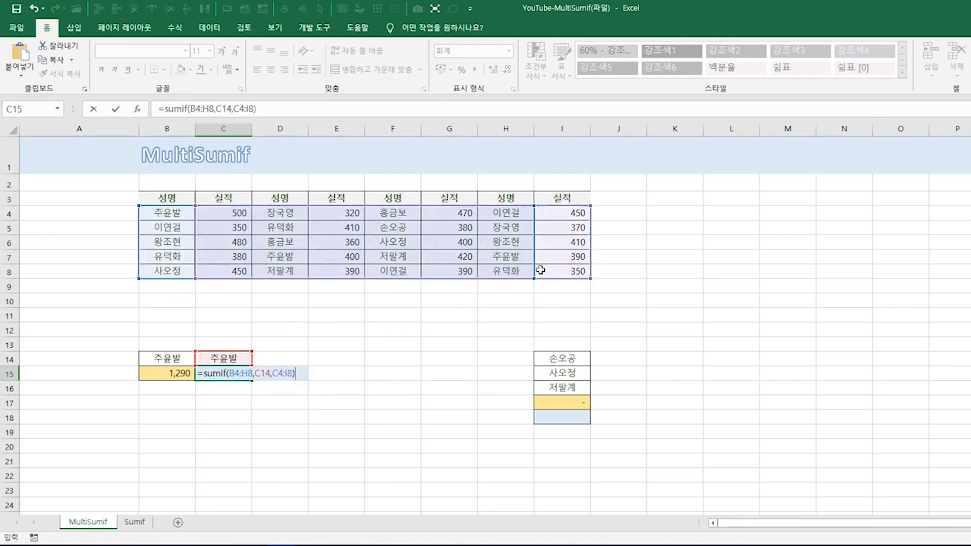
key(Return)
click(234, 372)
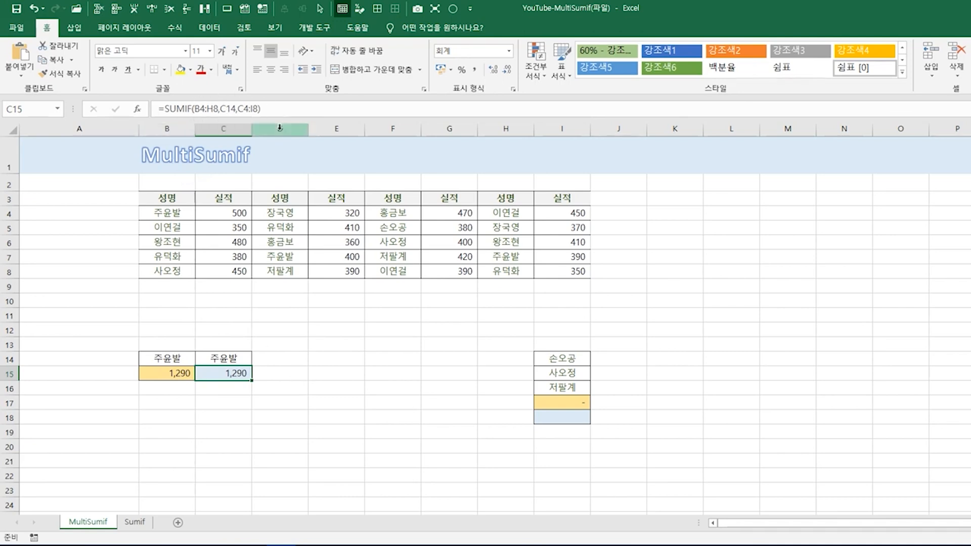
drag(157, 212, 489, 271)
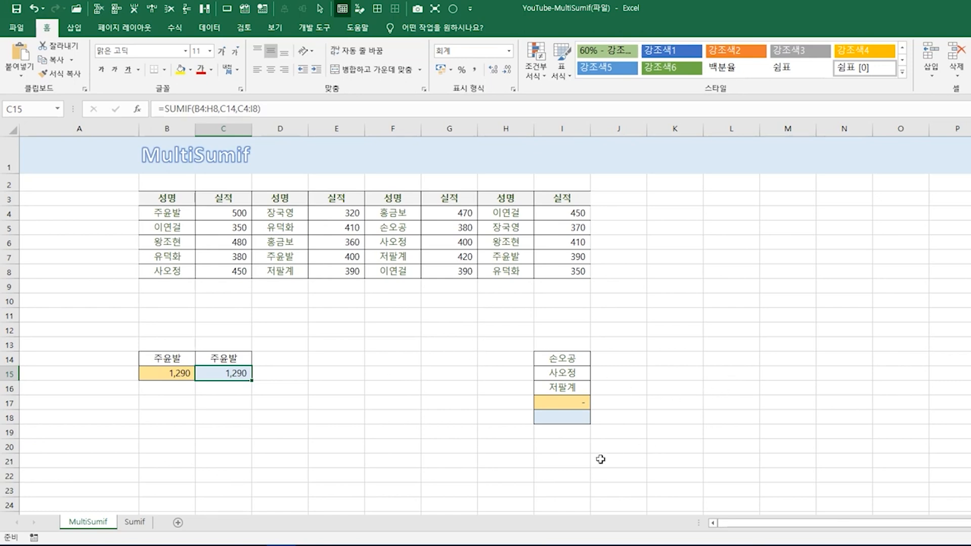
Check the criteria names in I14:I16 and inspect the I14:I16 argument of I17's SUMIF formula without changing it
drag(561, 359, 561, 388)
click(575, 404)
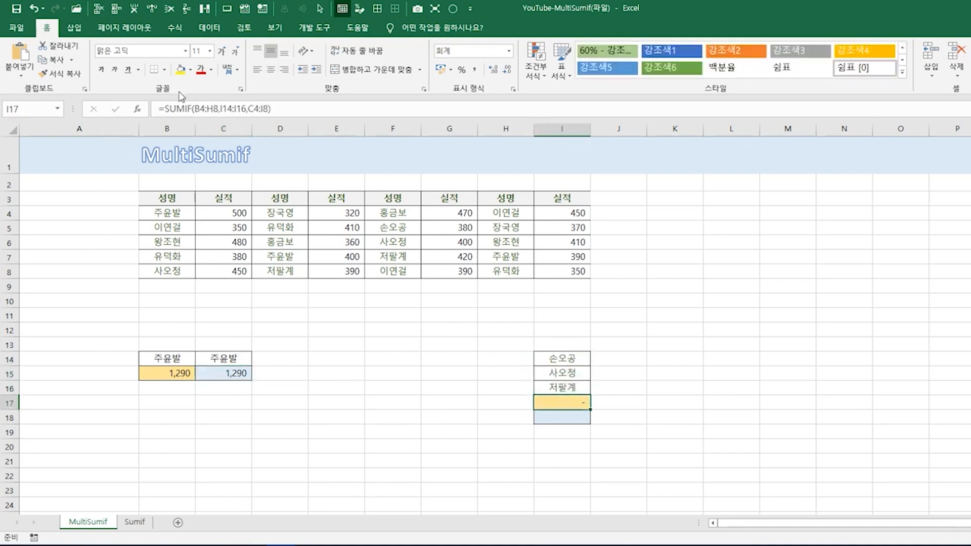
drag(220, 111, 246, 111)
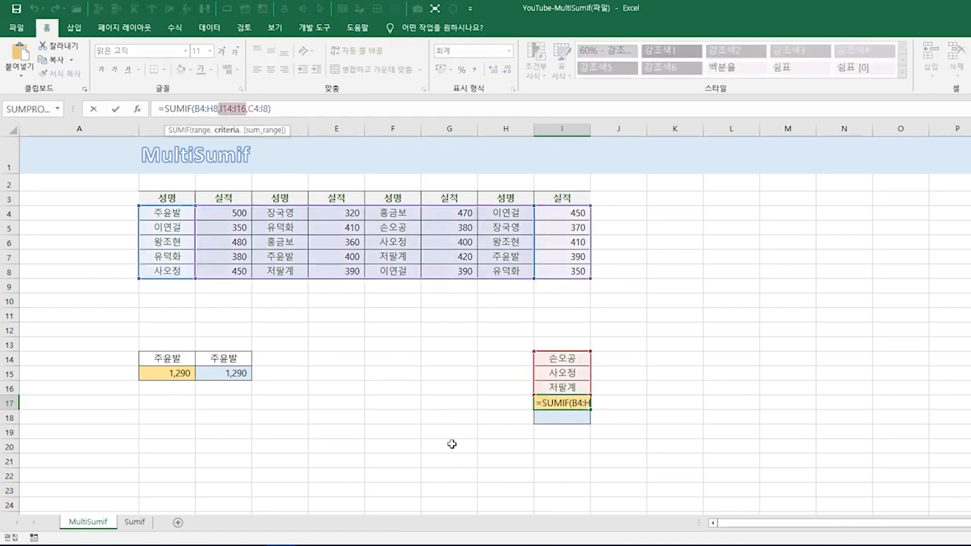
key(Escape)
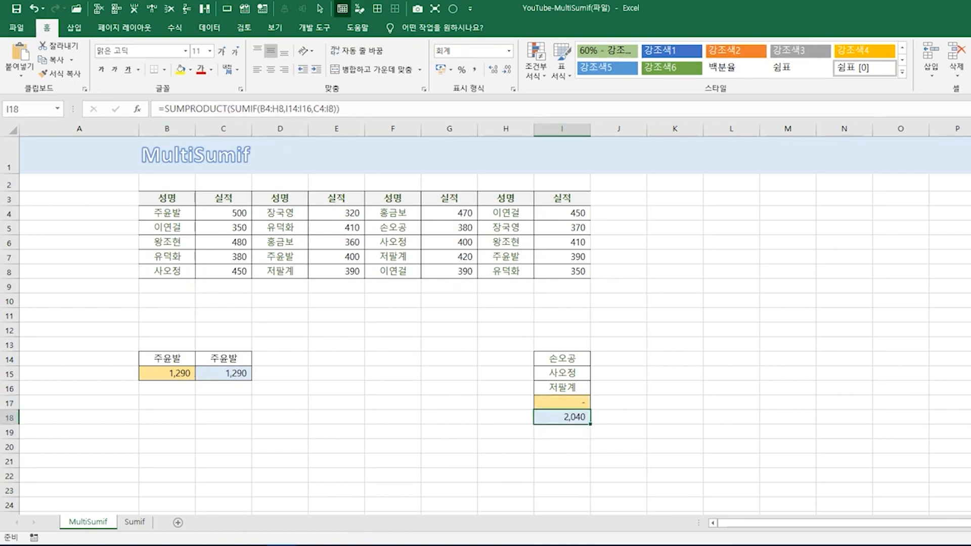
Evaluate SUMIF(B4:H8,I14:I16,C4:I8) inside I17 to view its array values, discard the evaluation, and inspect the formula in I18
click(569, 406)
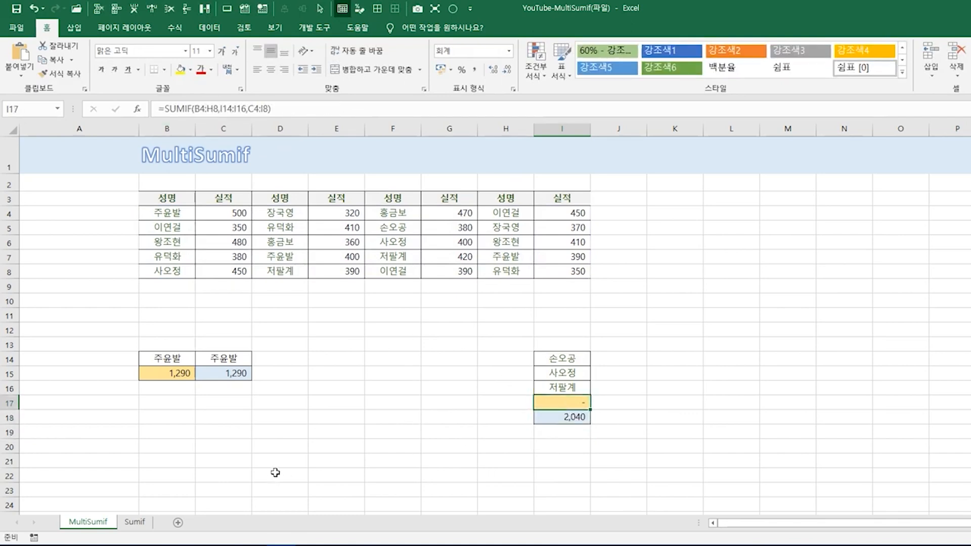
drag(165, 109, 271, 109)
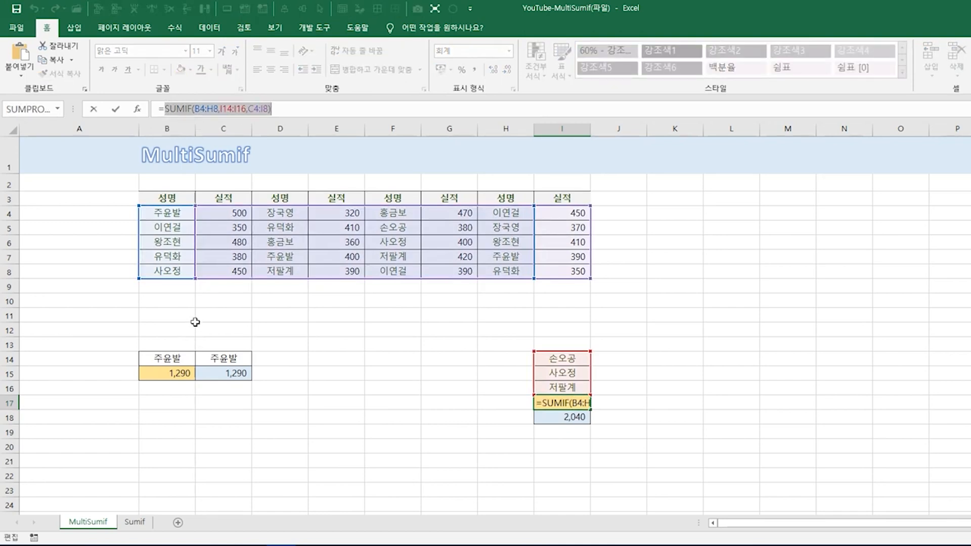
key(F9)
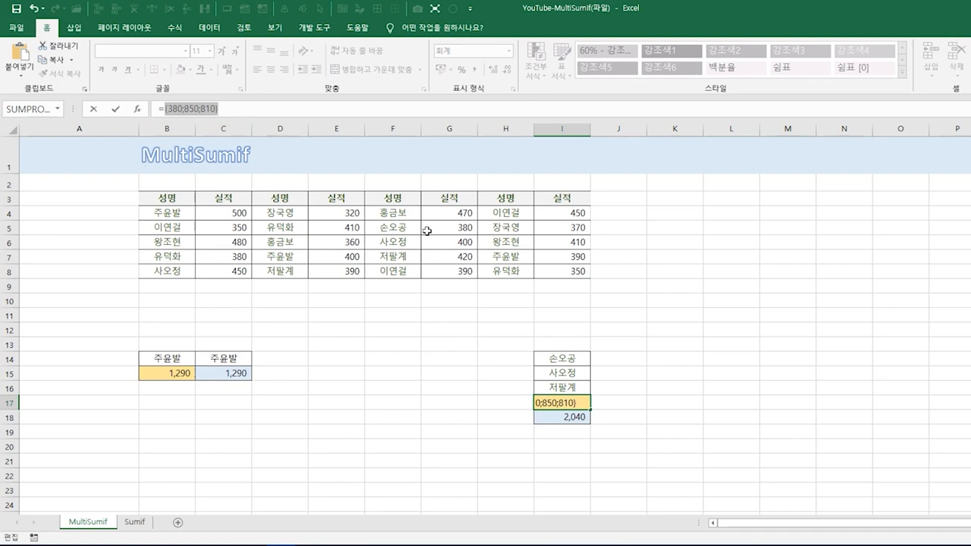
key(Escape)
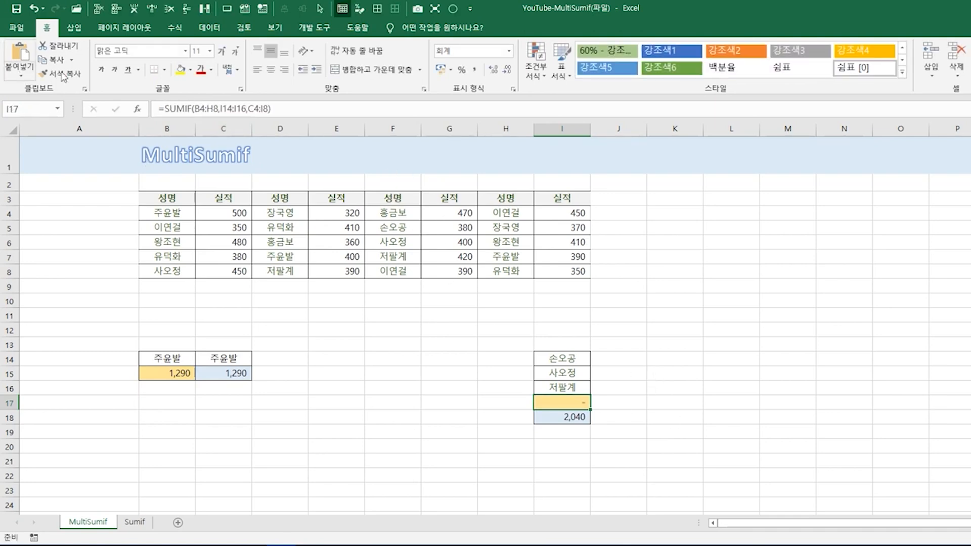
click(577, 417)
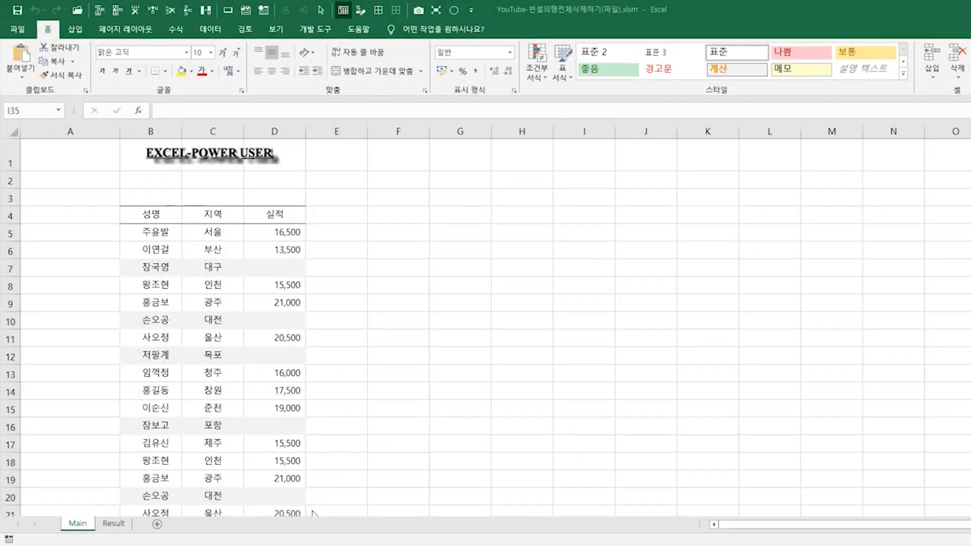
In the 빈셀의행전체삭제하기 workbook, locate the blank 실적 cells on the Main sheet, such as D7, D16 and D24
click(292, 281)
click(284, 264)
click(298, 320)
click(284, 360)
click(296, 426)
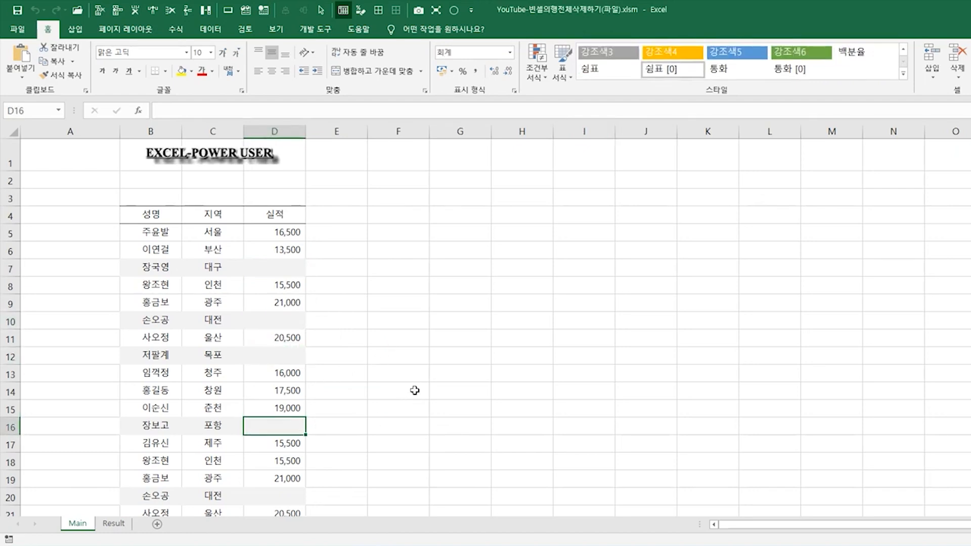
scroll(414, 390, down, 3)
click(281, 325)
click(281, 374)
click(283, 394)
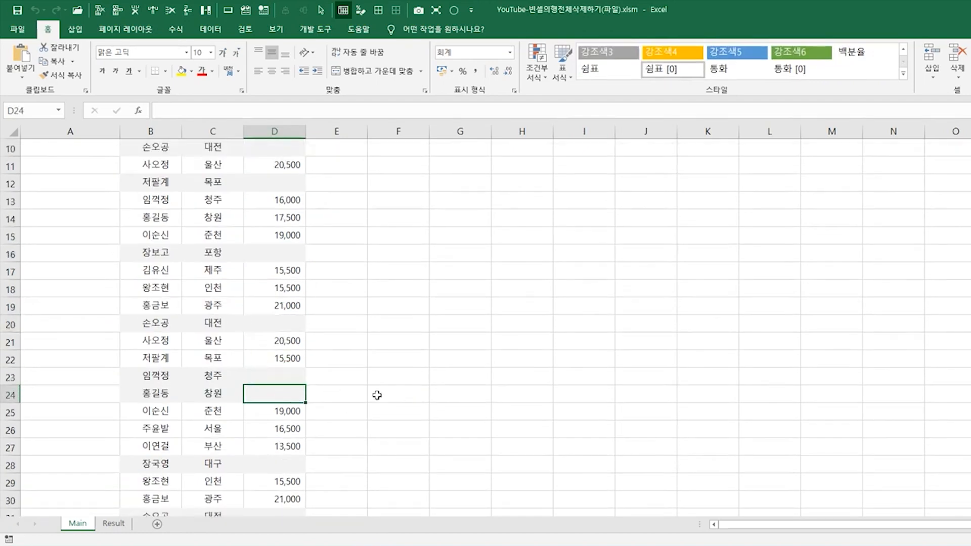
scroll(373, 387, up, 3)
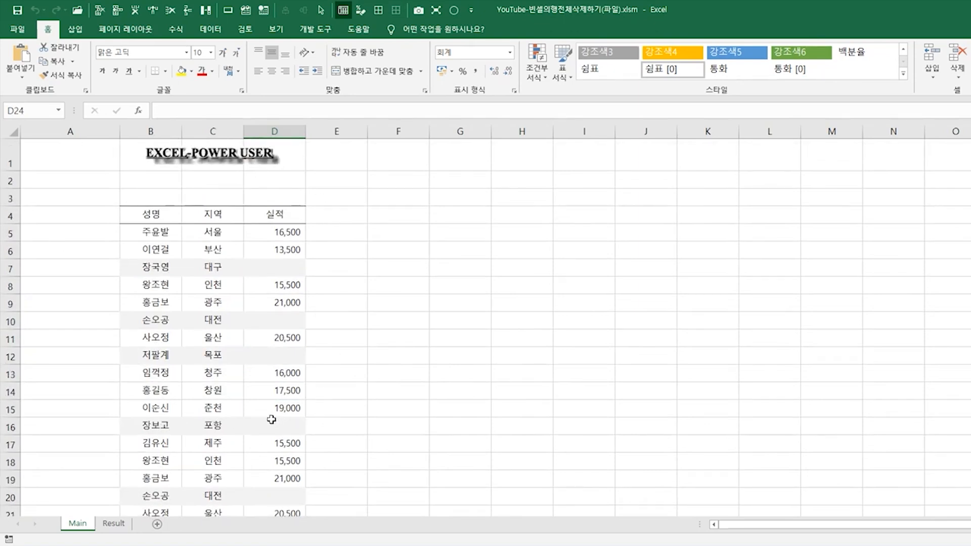
Look at the target list on the Result sheet and return to the start of the Main sheet
click(119, 527)
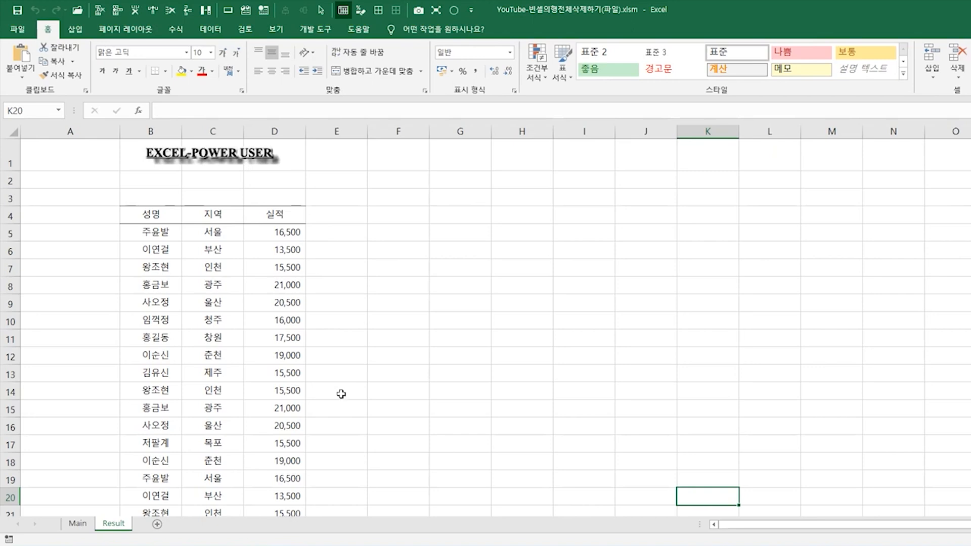
click(81, 523)
scroll(521, 236, up, 2)
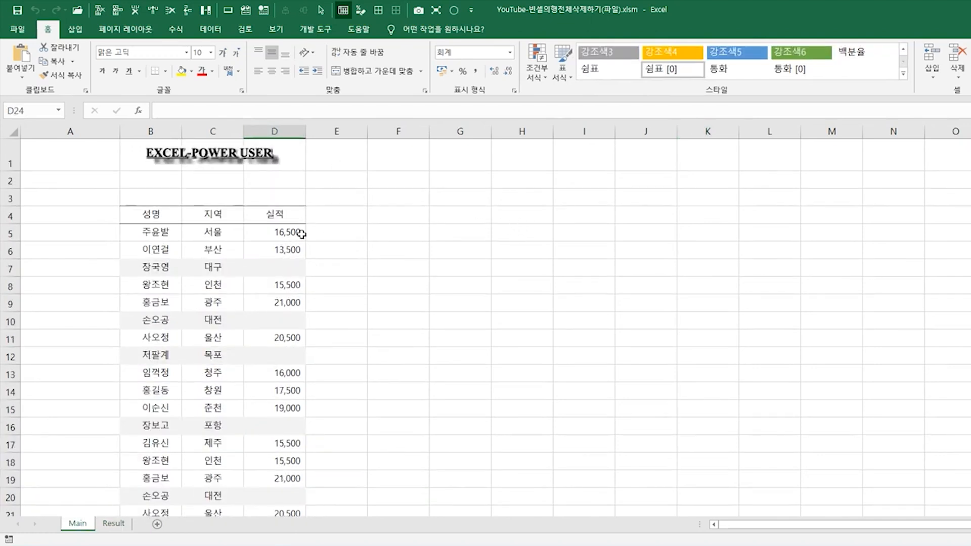
Select the 실적 column D4:D35 on the Main sheet and reduce the selection to its blank cells using Go To Special
click(280, 219)
scroll(294, 226, down, 5)
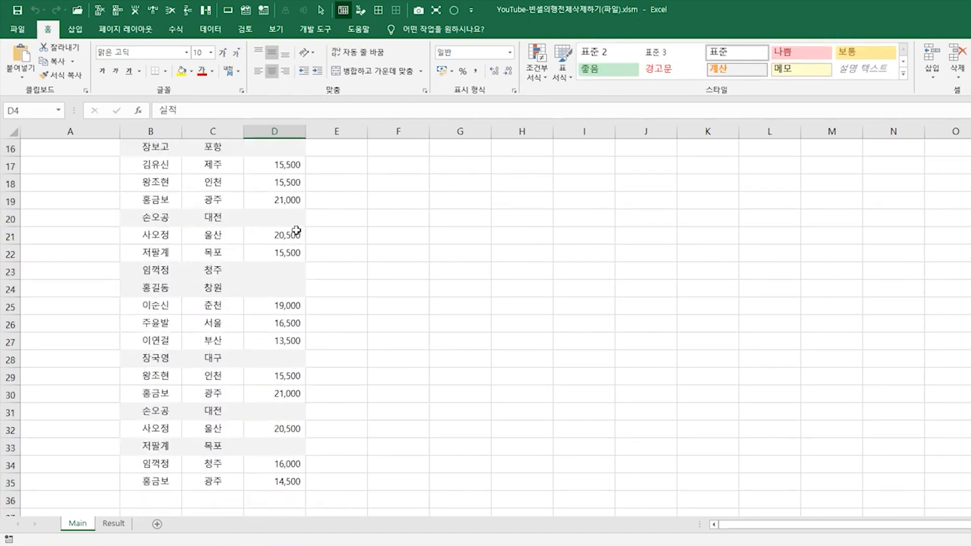
shift+click(286, 481)
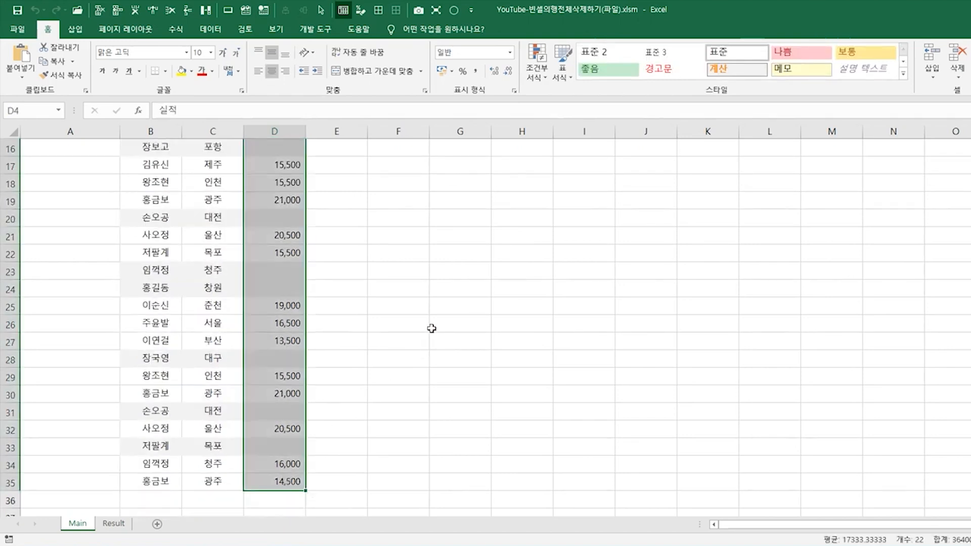
scroll(432, 324, up, 5)
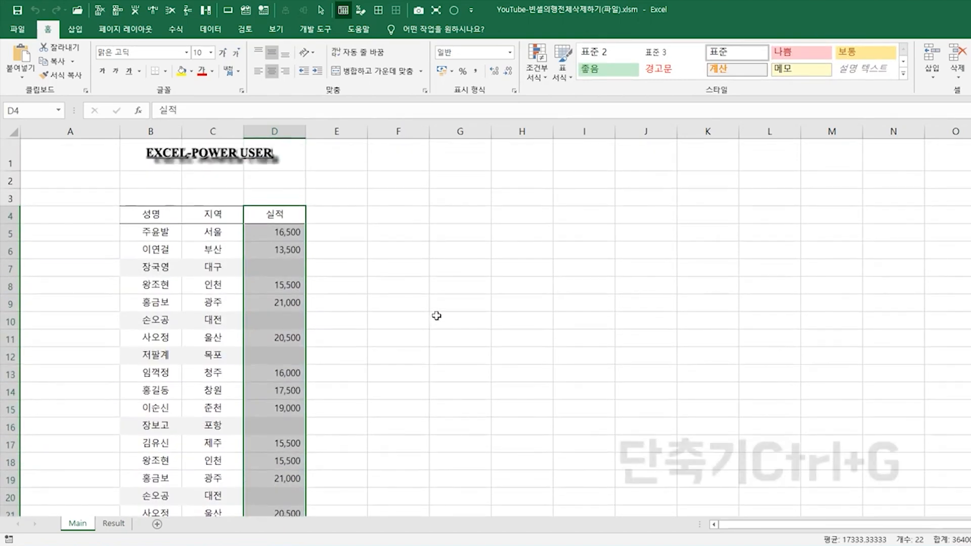
key(ctrl+g)
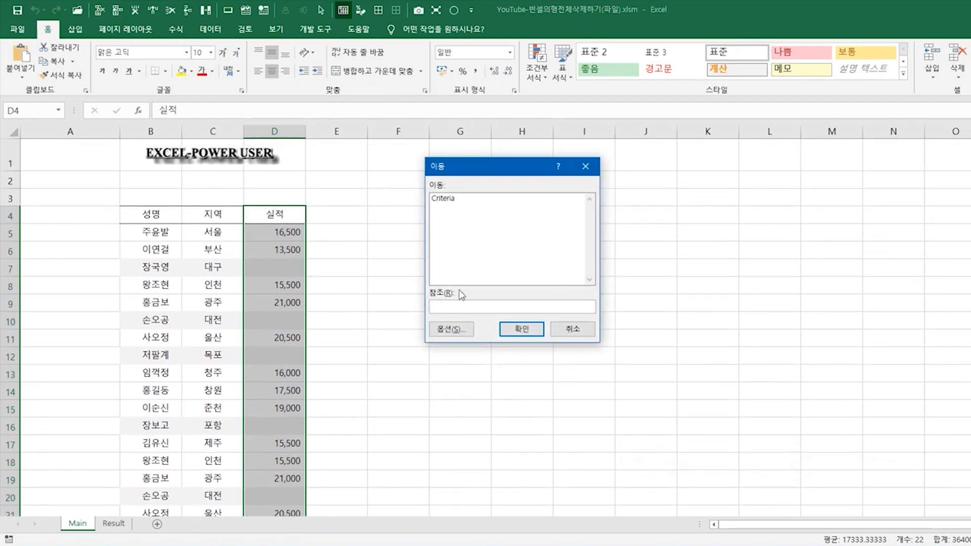
click(454, 332)
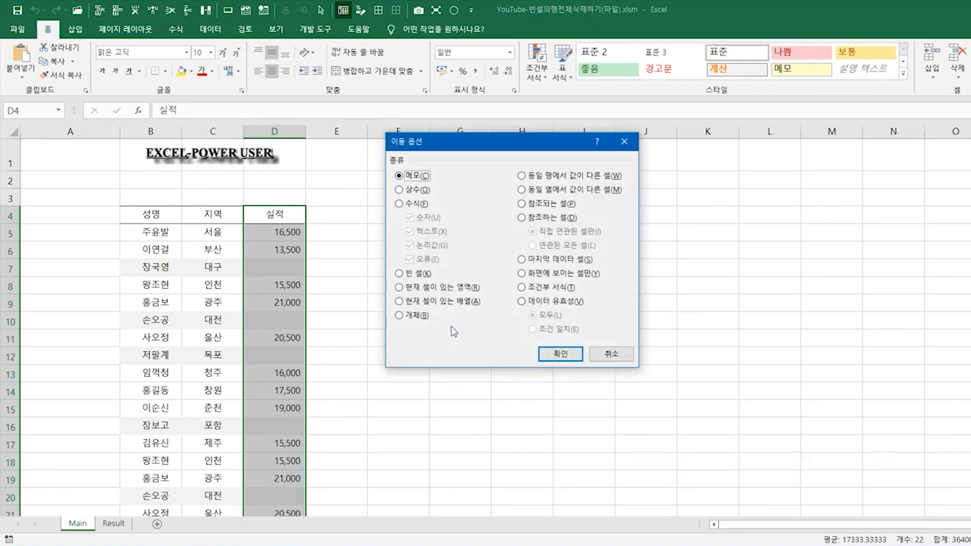
click(416, 275)
click(554, 356)
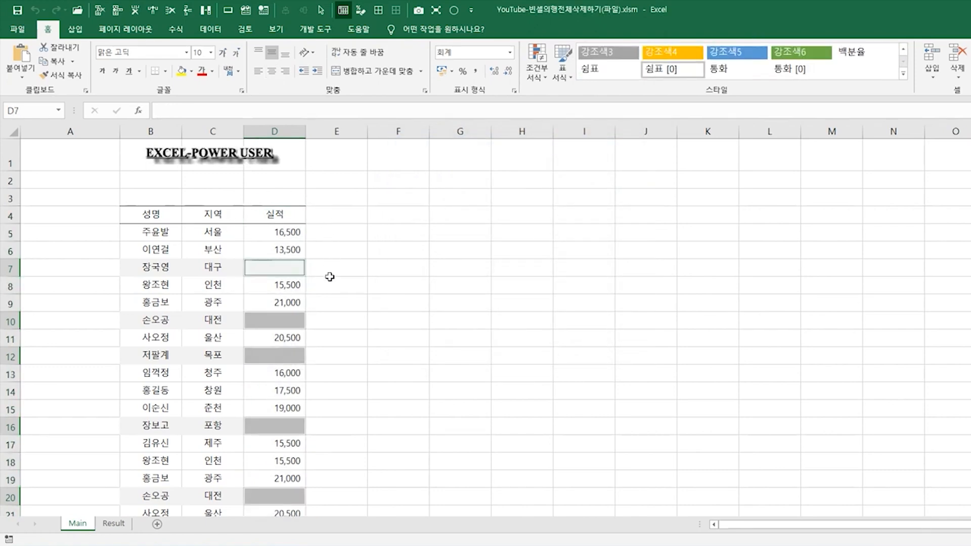
scroll(340, 312, down, 5)
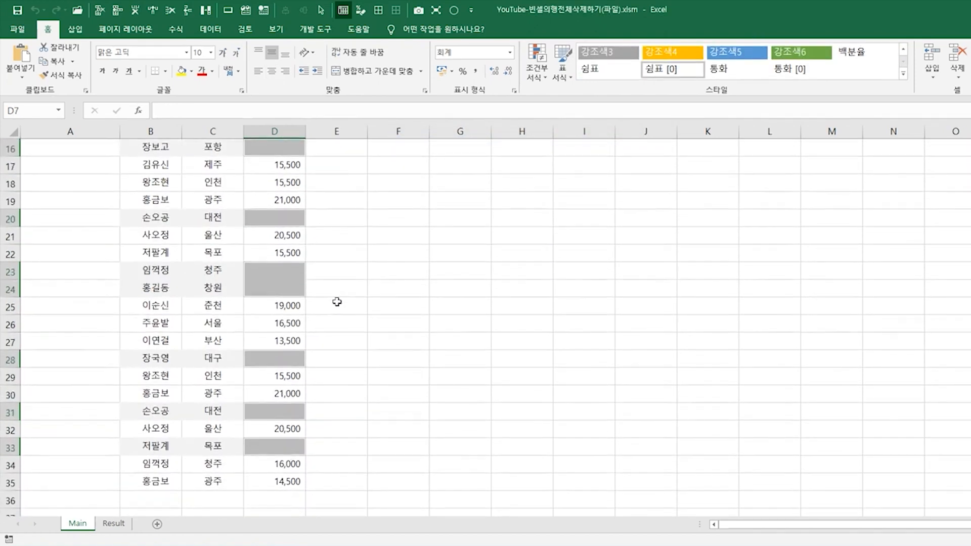
scroll(410, 294, up, 5)
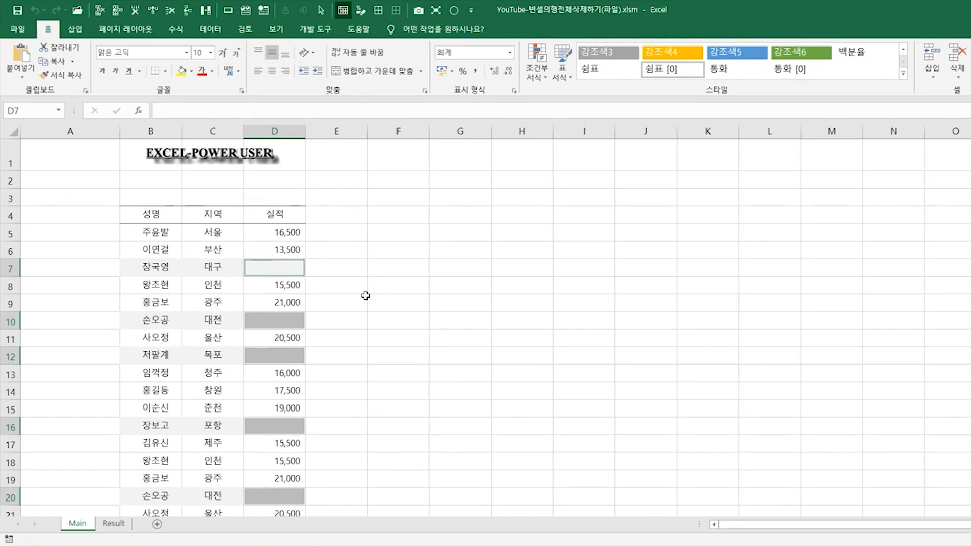
Delete the entire rows of the selected blank 실적 cells
right_click(280, 269)
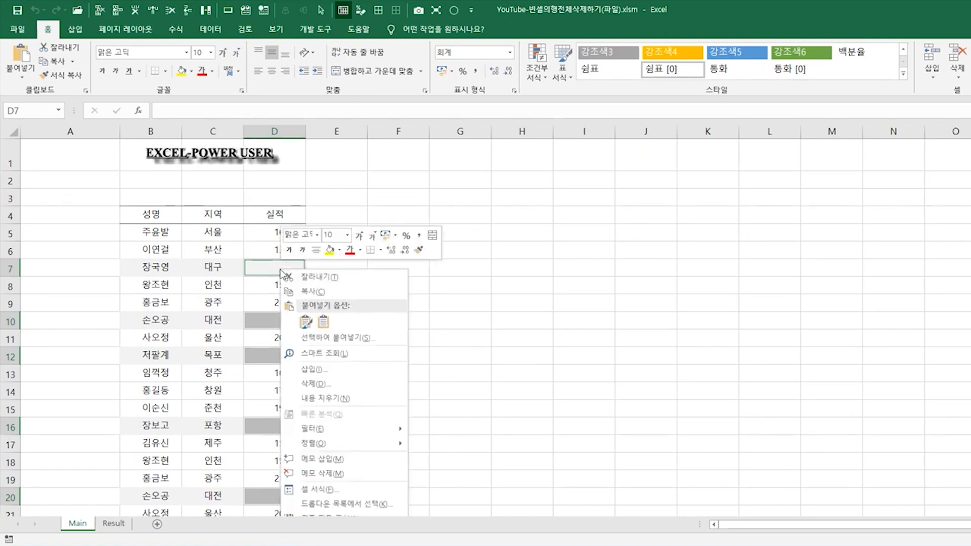
click(353, 386)
drag(354, 325, 358, 177)
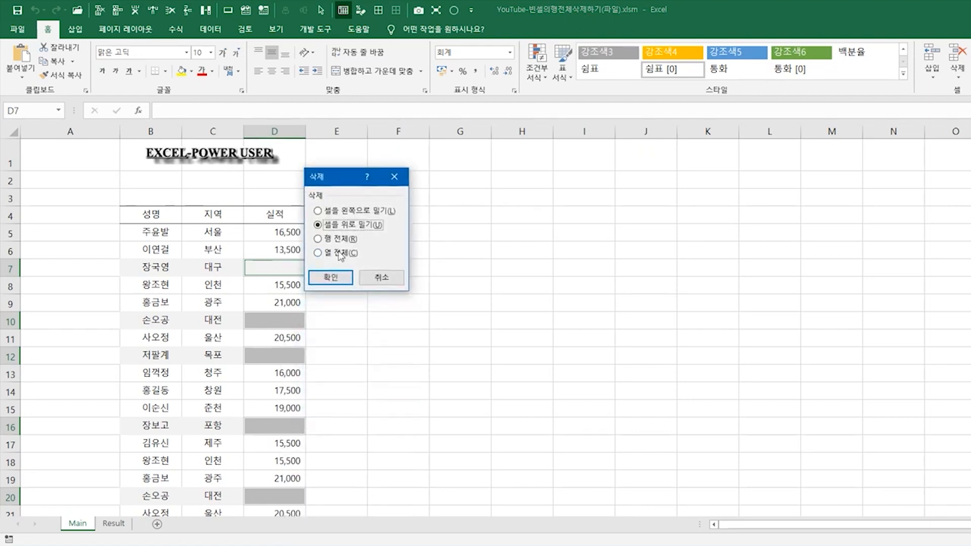
click(336, 241)
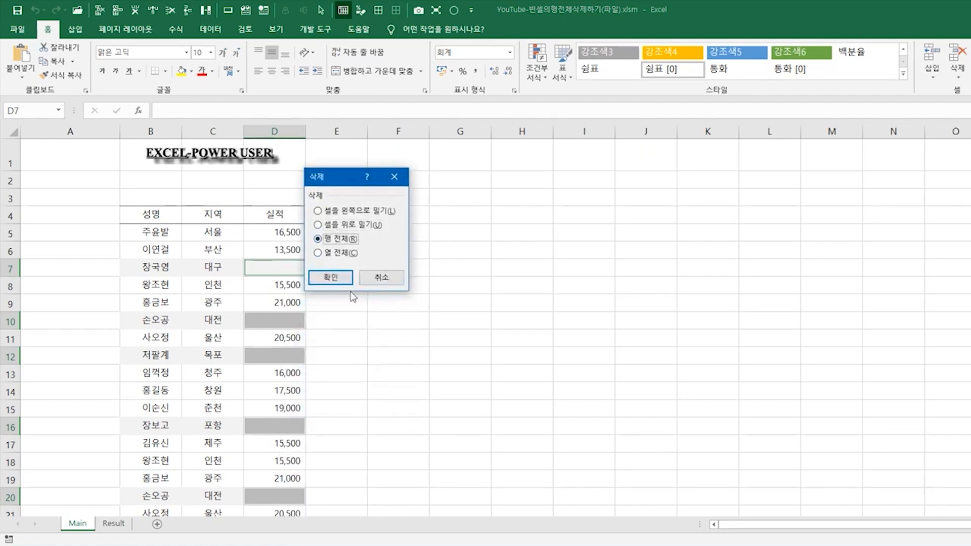
click(343, 279)
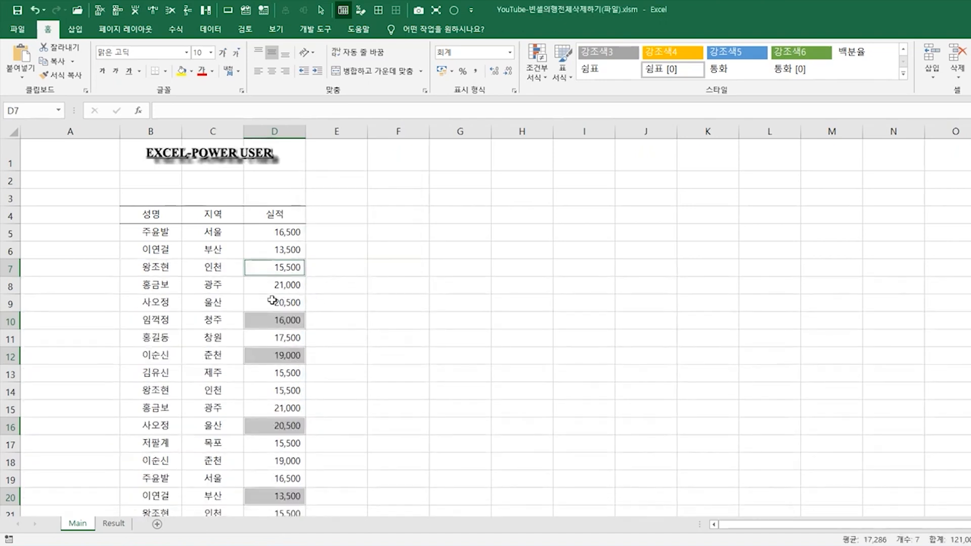
Compare the remaining rows on the Main sheet with the list on the Result sheet, and return to Main
click(240, 306)
scroll(369, 249, down, 2)
scroll(369, 249, up, 2)
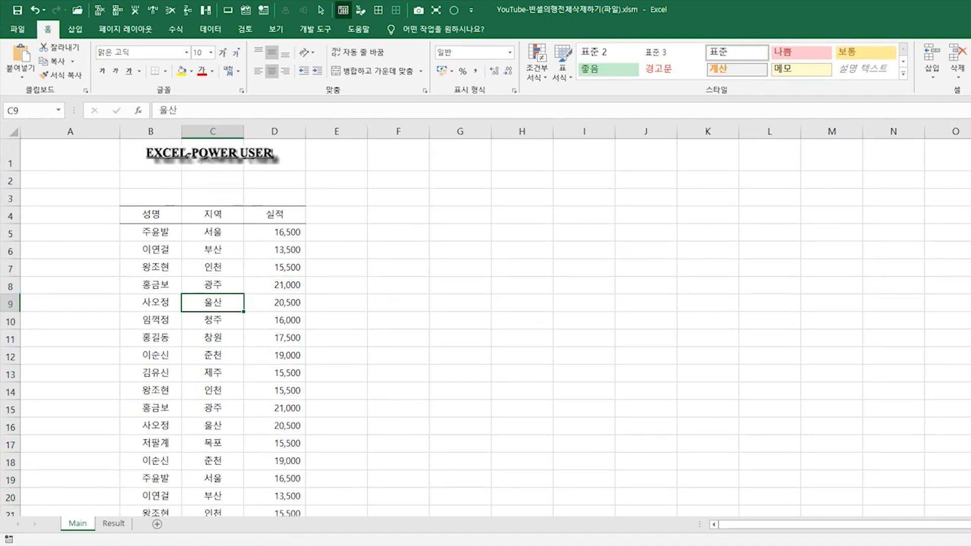
click(117, 524)
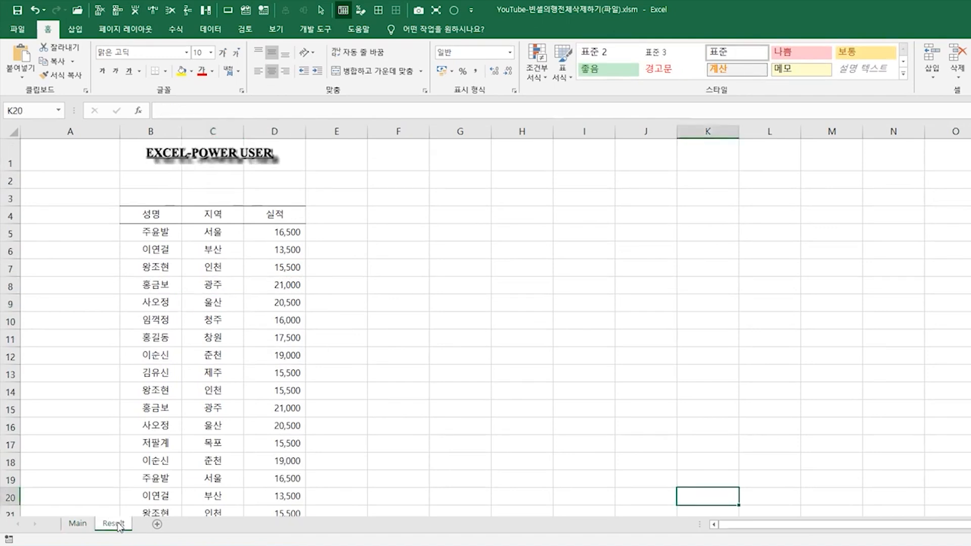
click(77, 526)
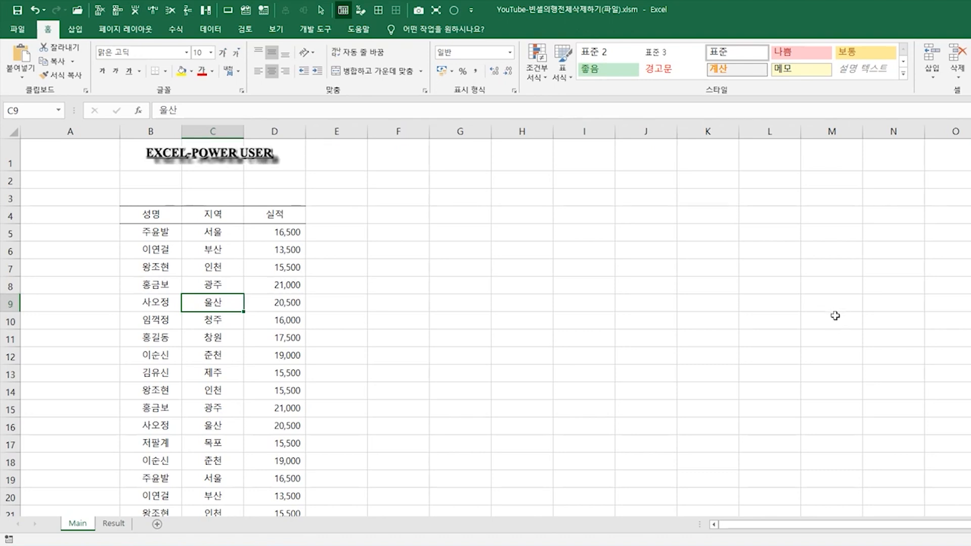
Undo the row deletion on the Main sheet and clear the blank-cell selection by selecting I11
key(ctrl+z)
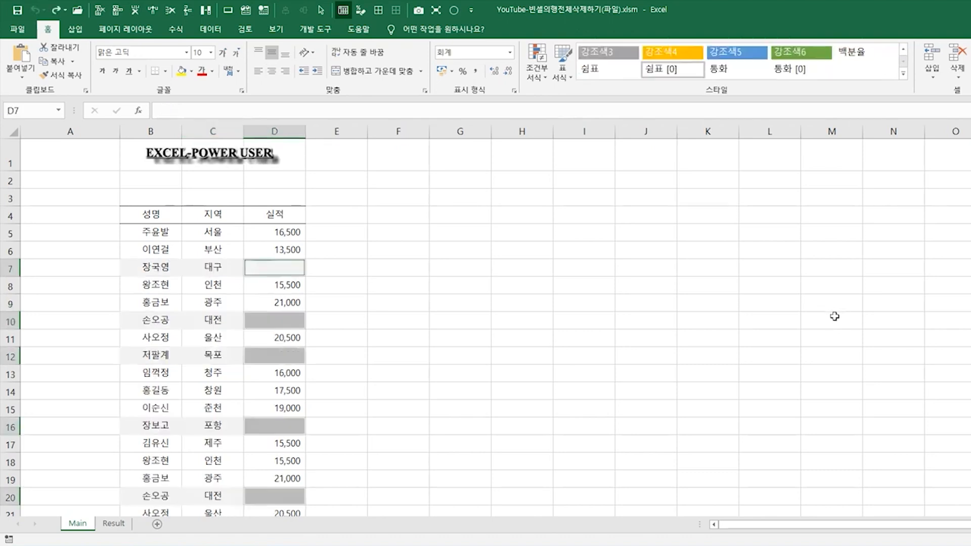
click(594, 340)
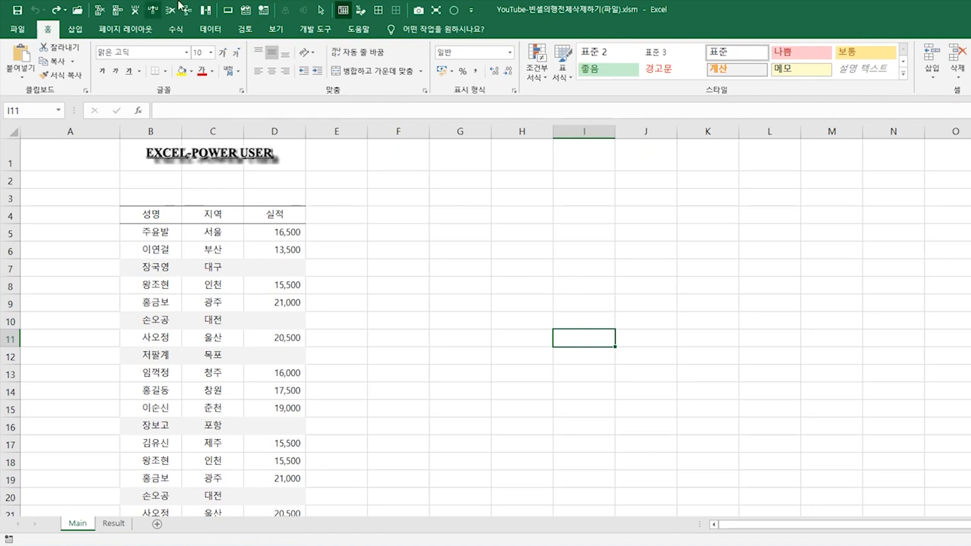
Open the VBA editor for the workbook and insert a new standard module
click(246, 10)
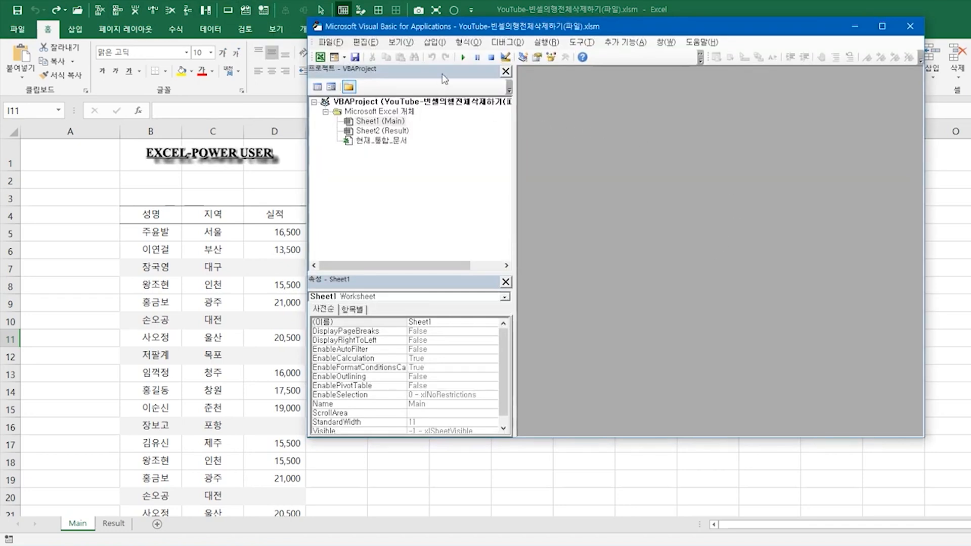
click(435, 42)
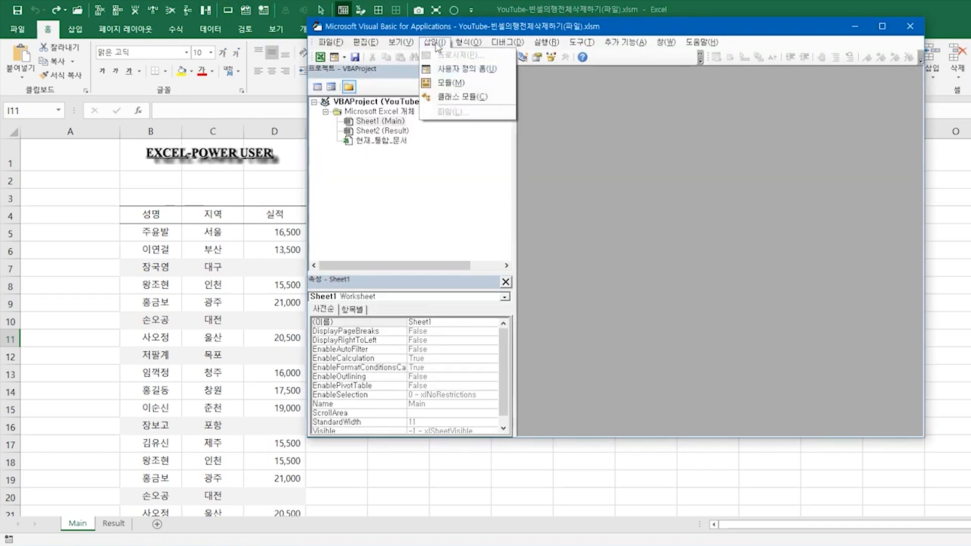
click(447, 83)
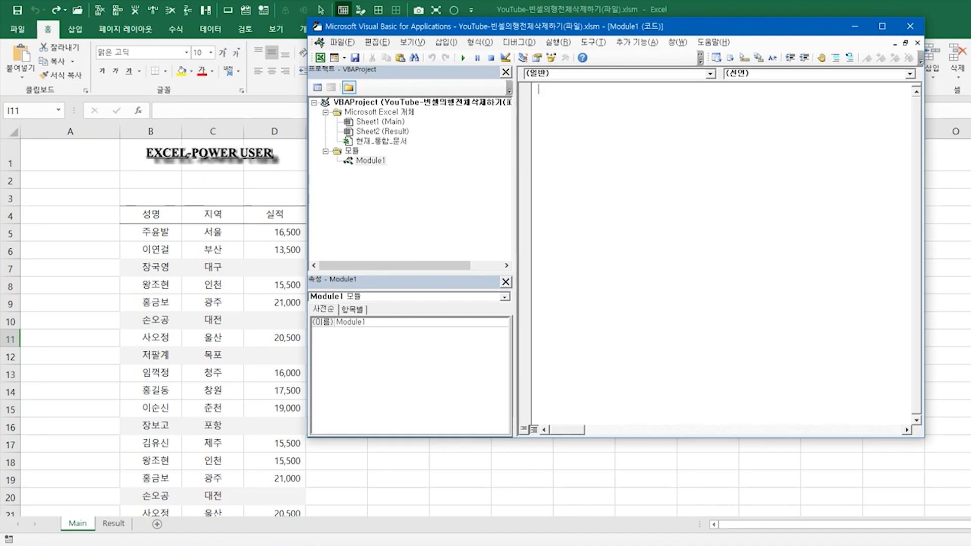
Write Sub Macro() setting rng to Range("B4").CurrentRegion.Columns(3) and running rng.SpecialCells(xlCellTypeBlanks).EntireRow.Delete, and close the VBA editor
key(alt+Tab)
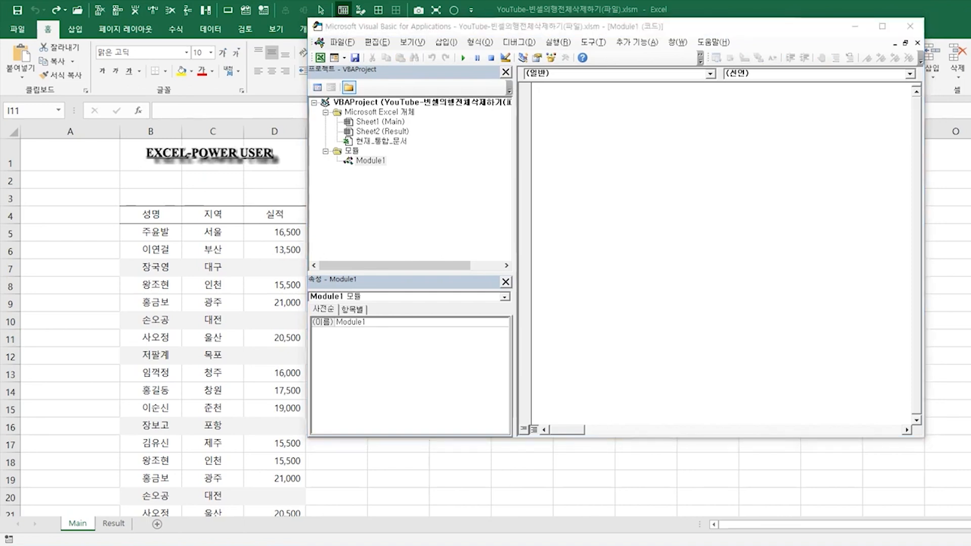
click(576, 118)
text(Sub Macro()  Dim rng As Range   Set rng = Range("B4").CurrentRegion.Columns(3)   rng.SpecialCells(xlCellTypeBlanks).EntireRow.Delete End Sub)
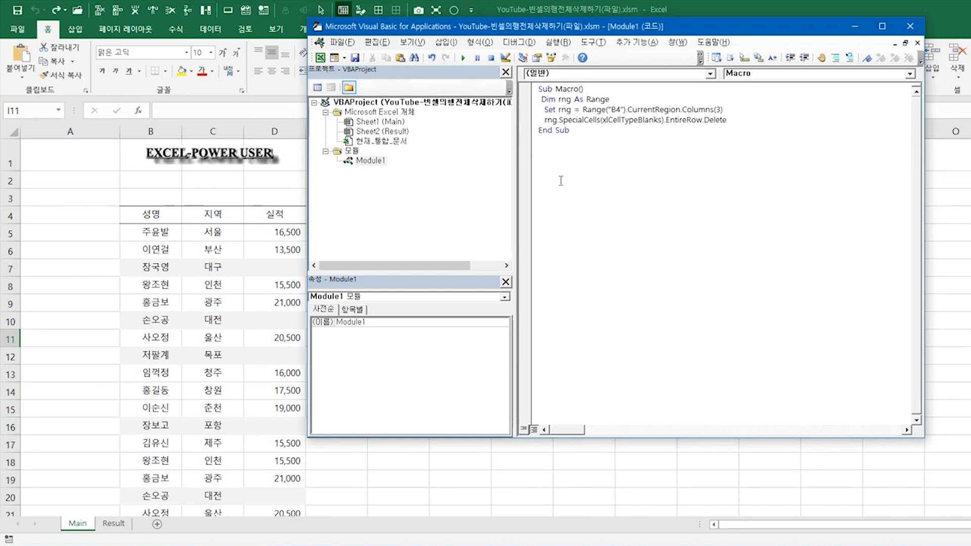
click(910, 26)
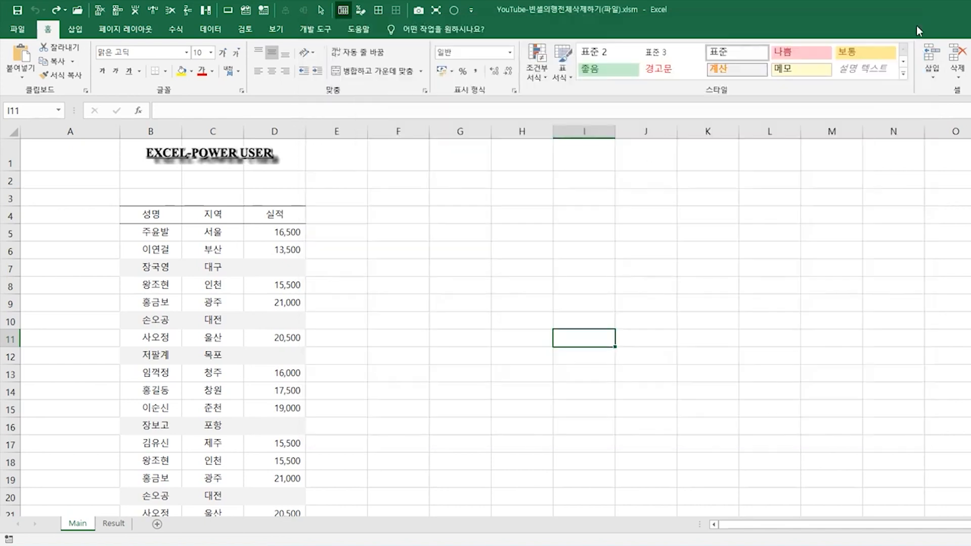
Draw a form control button that fits cell G4 on the Main sheet, without assigning a macro yet
click(319, 30)
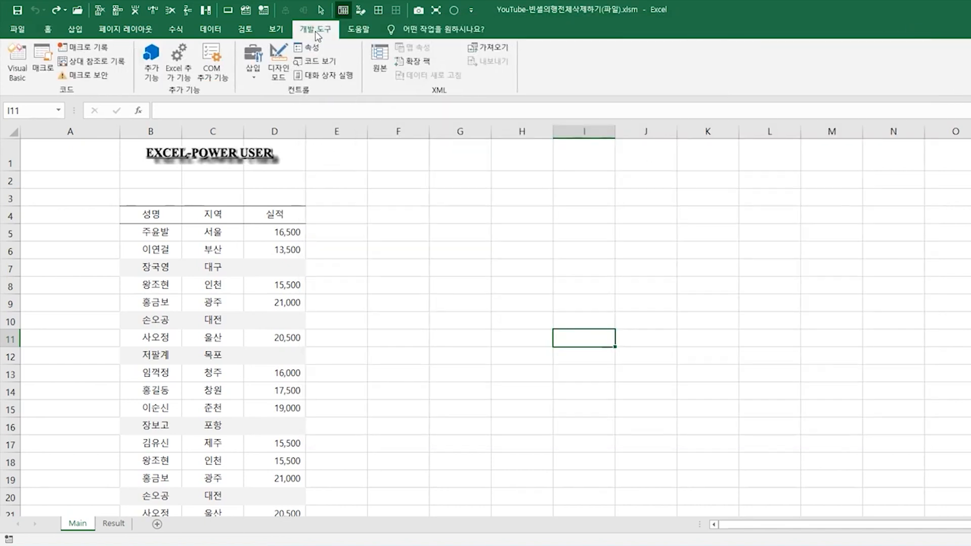
click(251, 71)
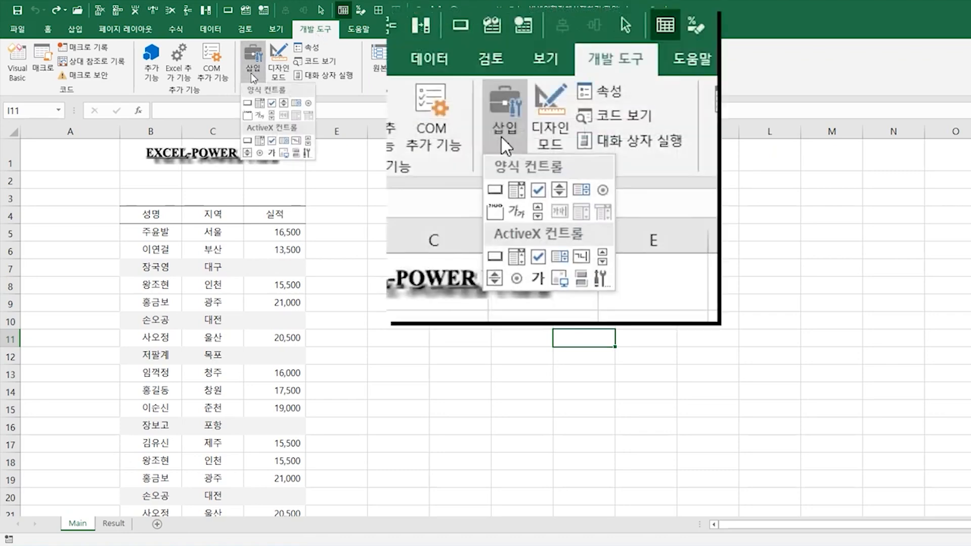
click(247, 104)
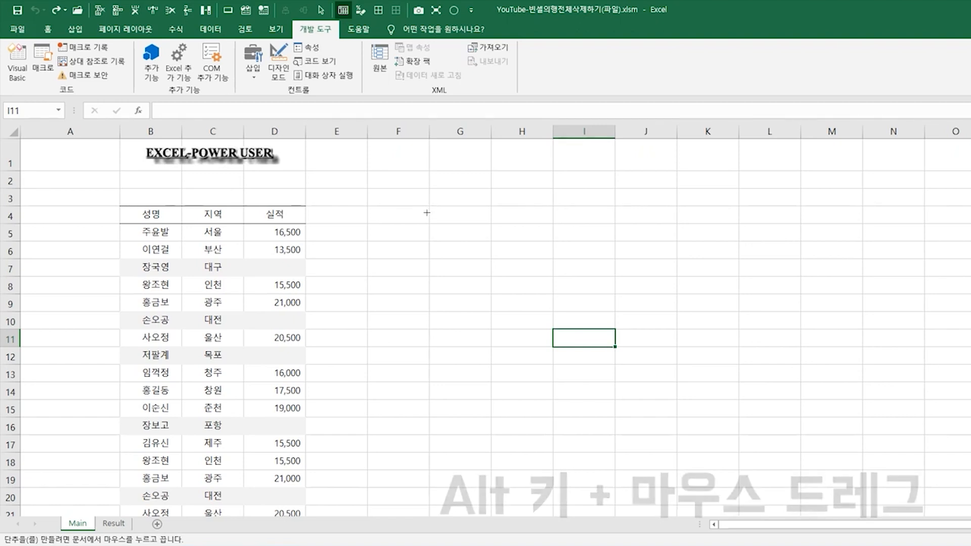
drag(428, 206, 491, 223)
click(613, 301)
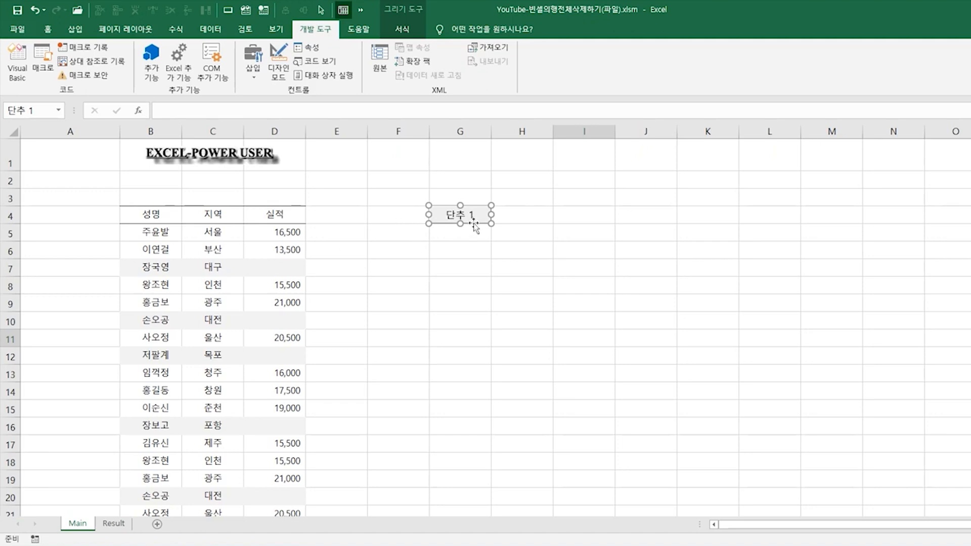
Assign the macro named Macro to the button in G4 and deselect the button
right_click(473, 224)
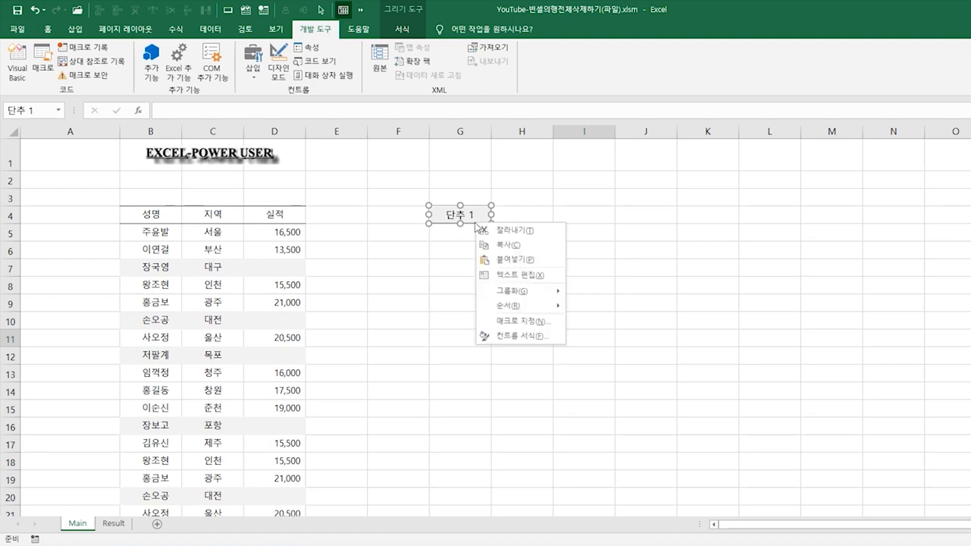
click(520, 322)
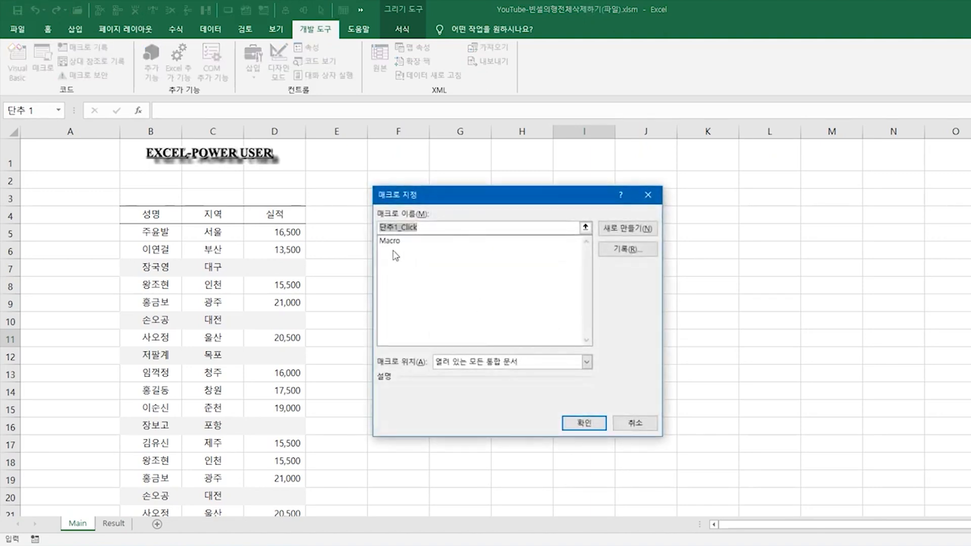
click(397, 241)
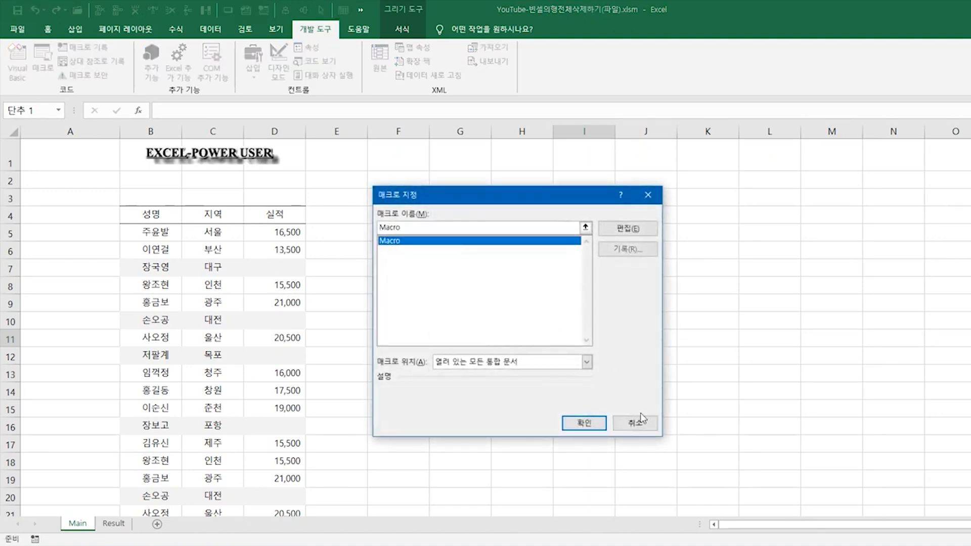
click(584, 422)
click(586, 424)
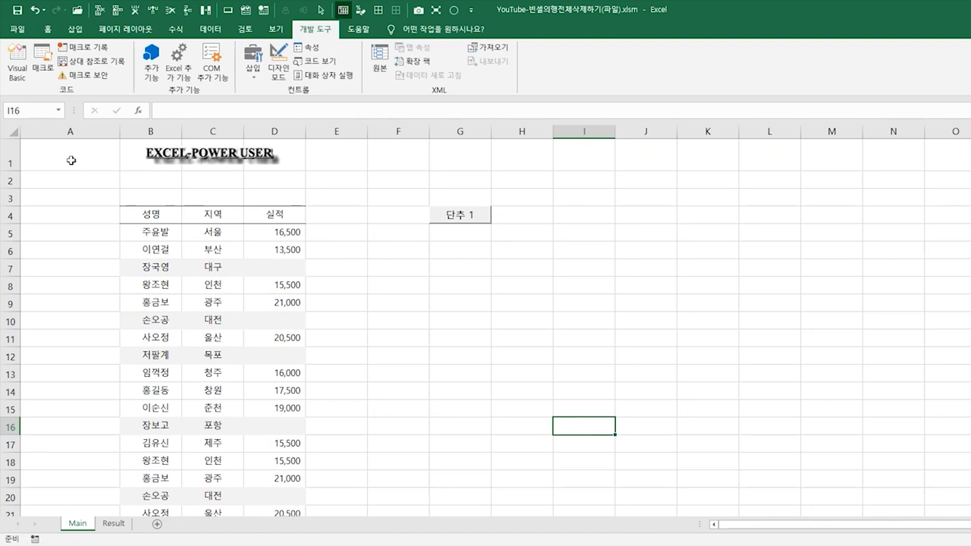
Run the macro from the button in G4 to delete the rows with blank 실적 cells, and check the remaining list
click(461, 222)
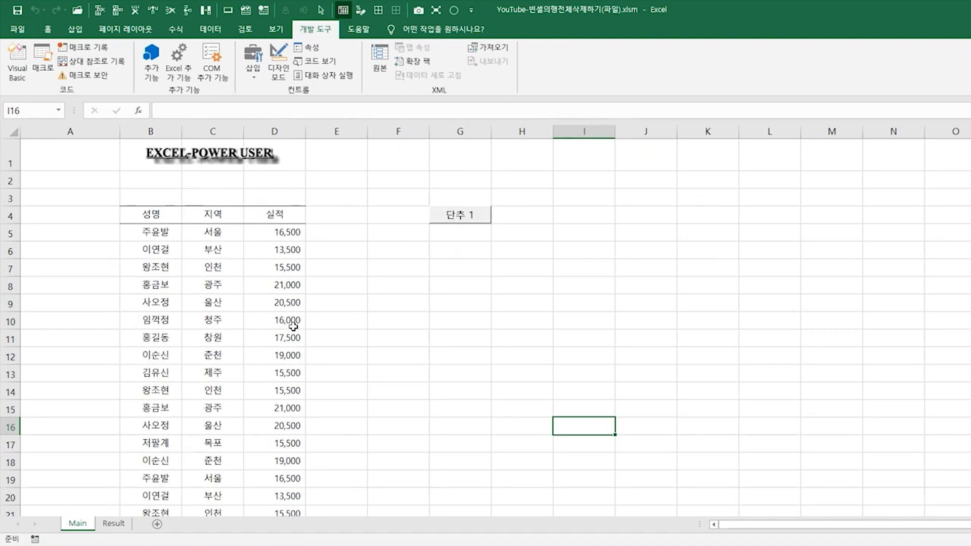
scroll(293, 326, down, 3)
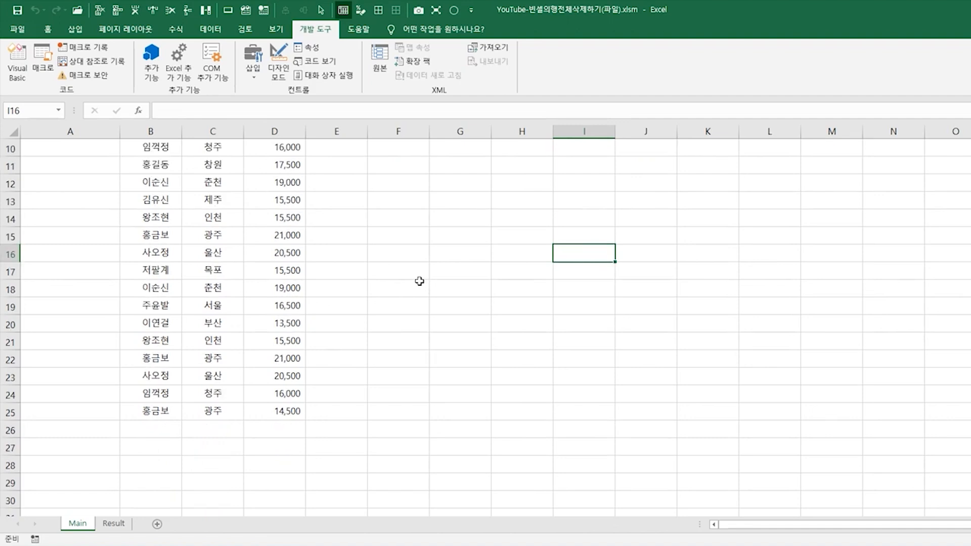
scroll(419, 281, up, 3)
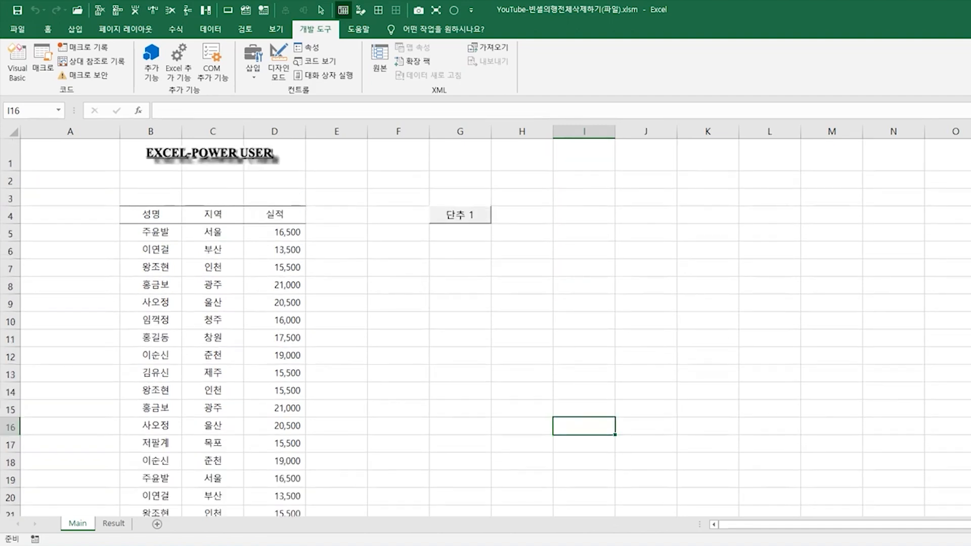
Reopen the macro code and review the Dim rng line and the Set rng line by highlighting them
click(245, 9)
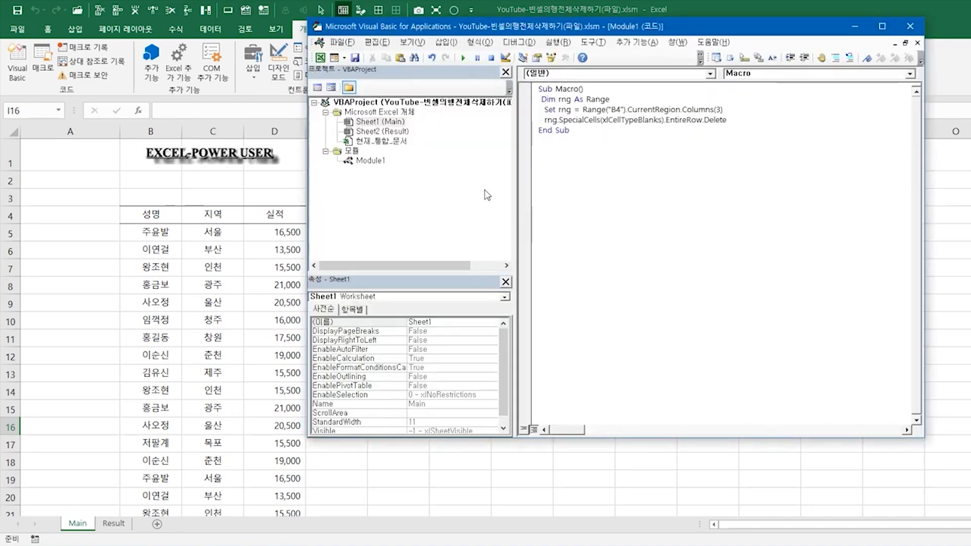
click(529, 102)
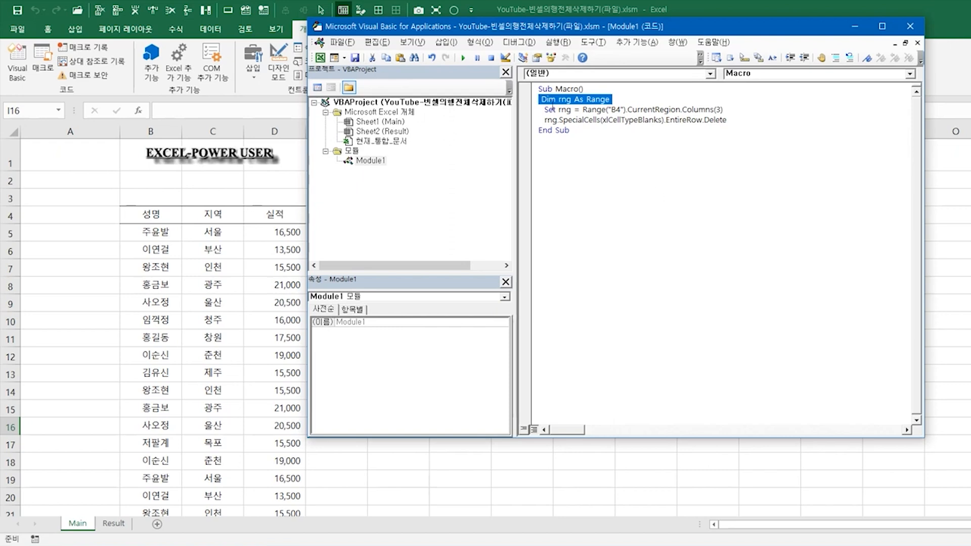
drag(545, 110, 748, 112)
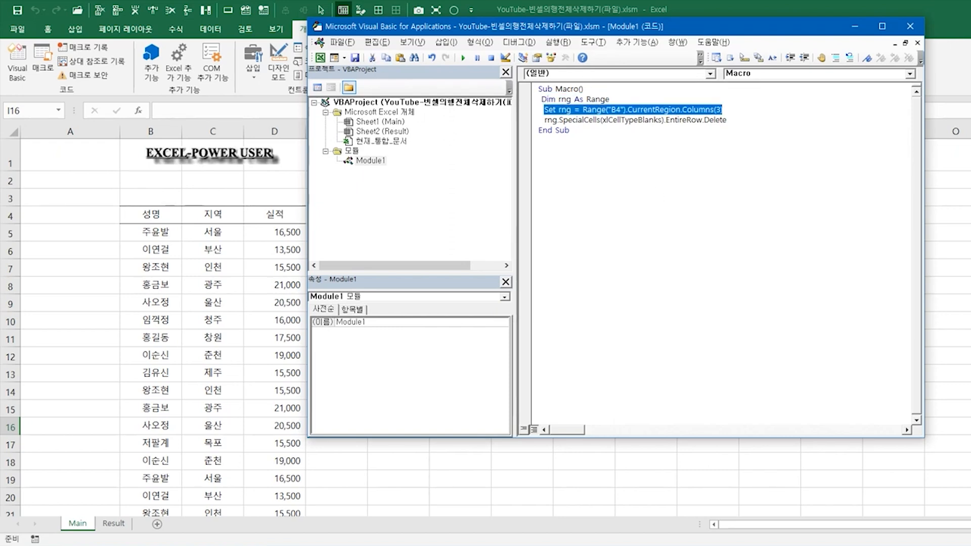
Illustrate the Set line on the Main sheet by selecting B4, its current region, and the region's third column 실적
click(151, 216)
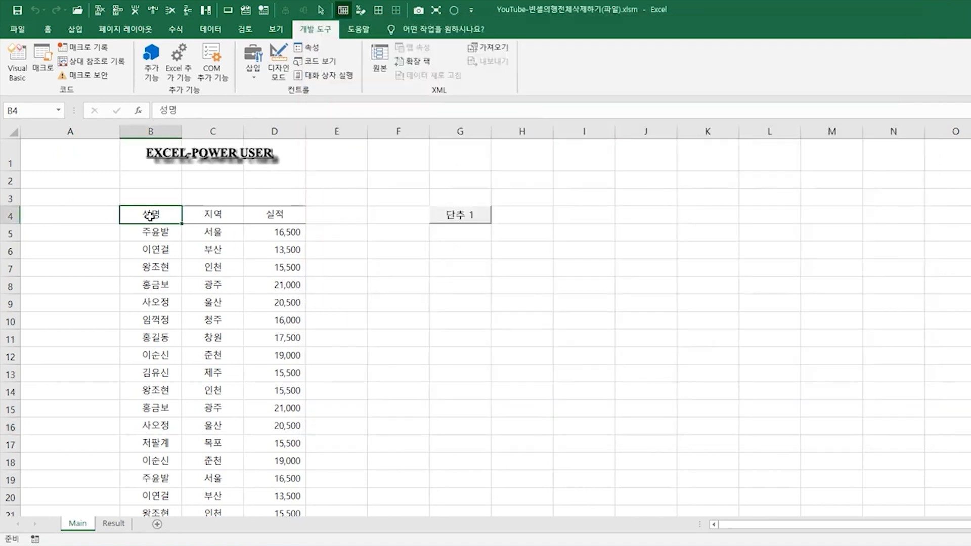
click(436, 10)
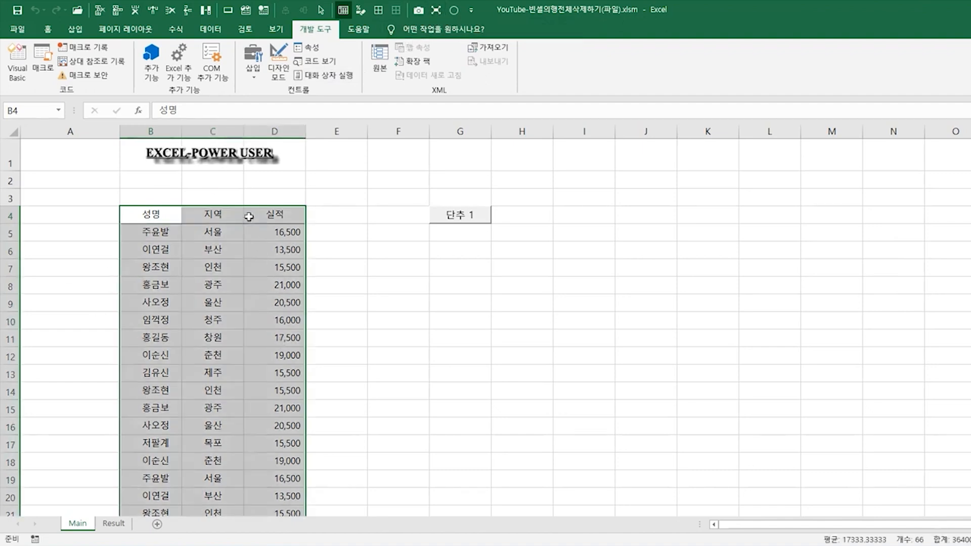
drag(263, 213, 279, 516)
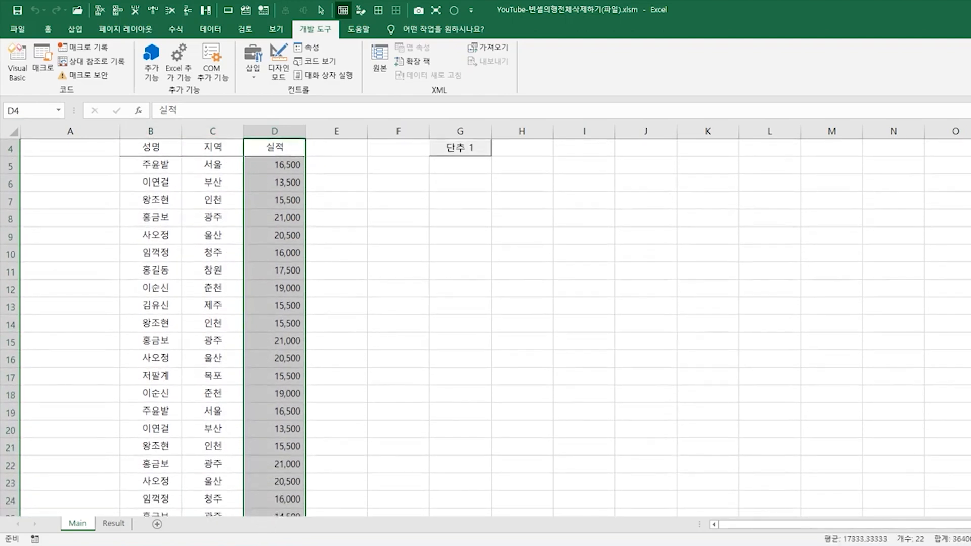
scroll(324, 511, up, 1)
Review the SpecialCells(xlCellTypeBlanks).EntireRow.Delete line, End Sub and the Columns(3) part of the macro in the VBA editor
click(246, 10)
click(544, 121)
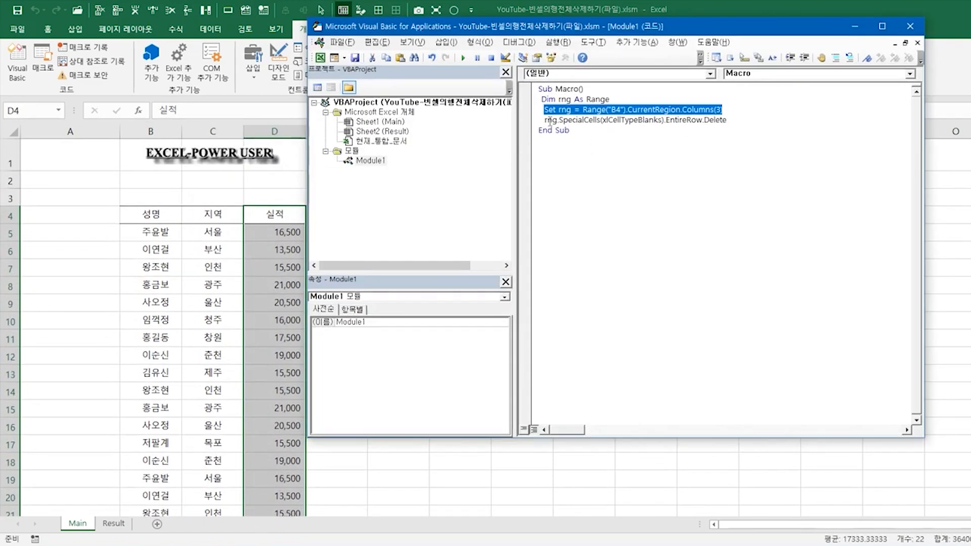
drag(545, 121, 745, 120)
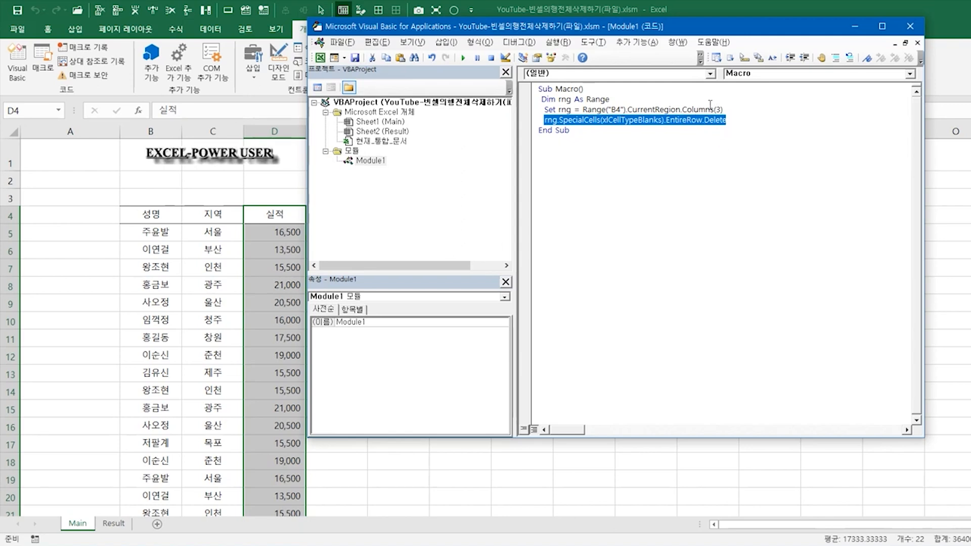
double_click(653, 225)
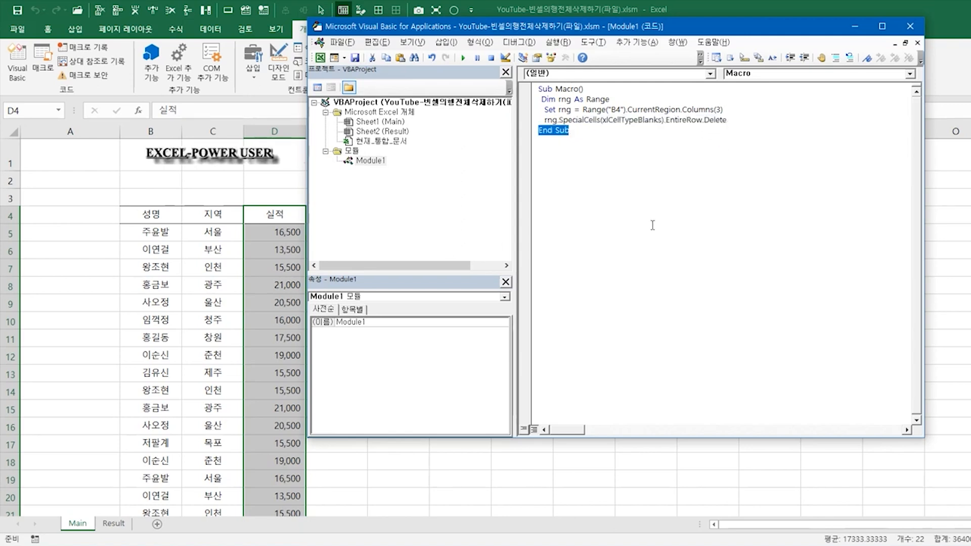
key(Down)
drag(680, 110, 724, 109)
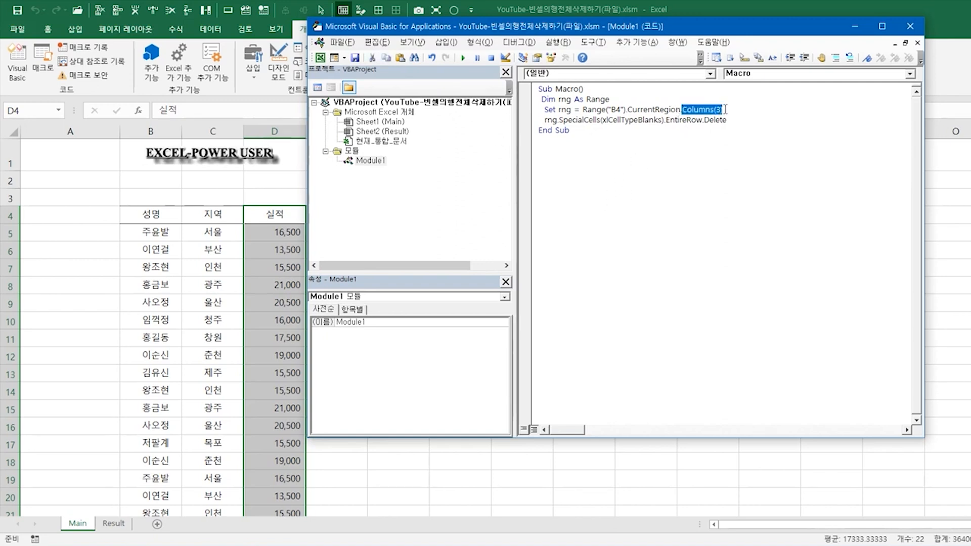
click(721, 199)
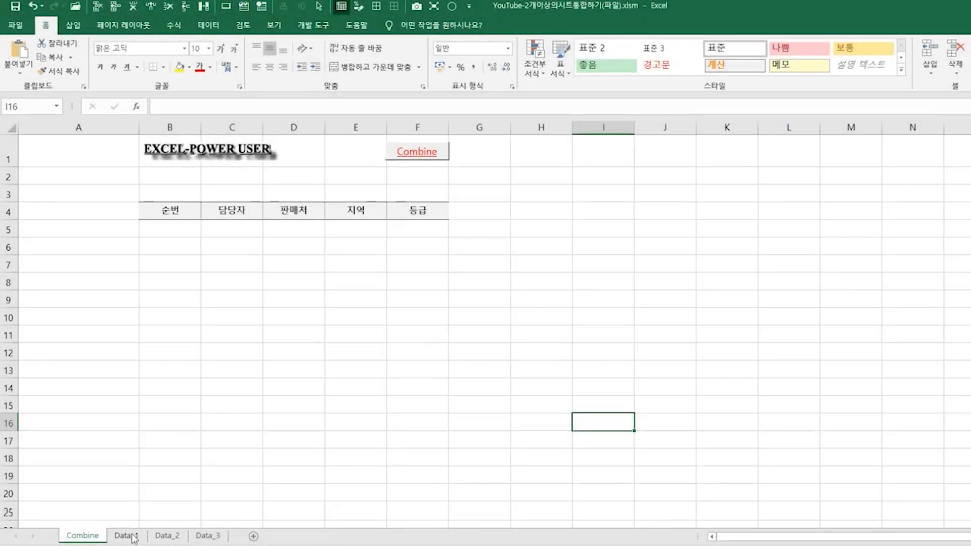
Examine the source lists on the Data_1 and Data_2 sheets of the sheet-combining workbook
click(126, 536)
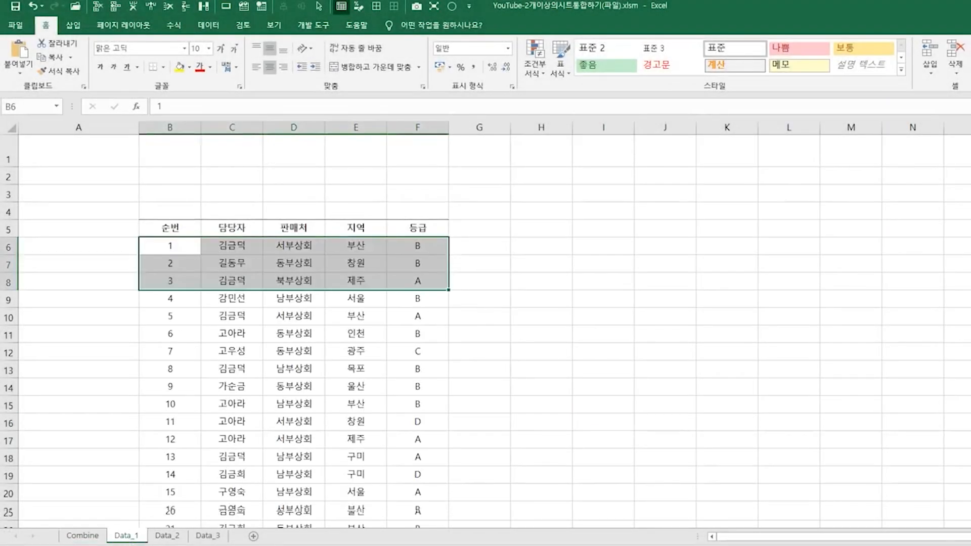
click(303, 439)
click(167, 536)
scroll(299, 429, down, 10)
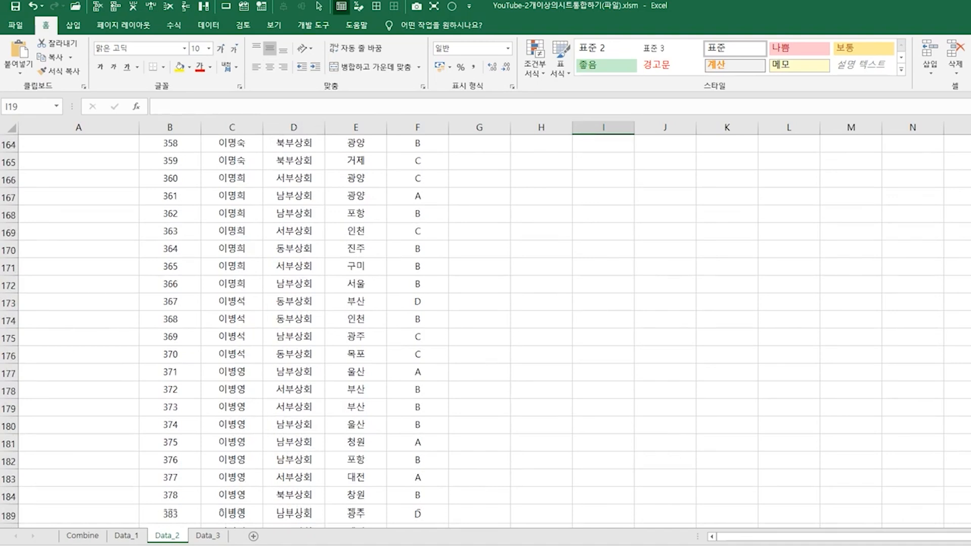
Return to the Combine sheet and run its Combine macro to merge the data sheets into the table
click(82, 536)
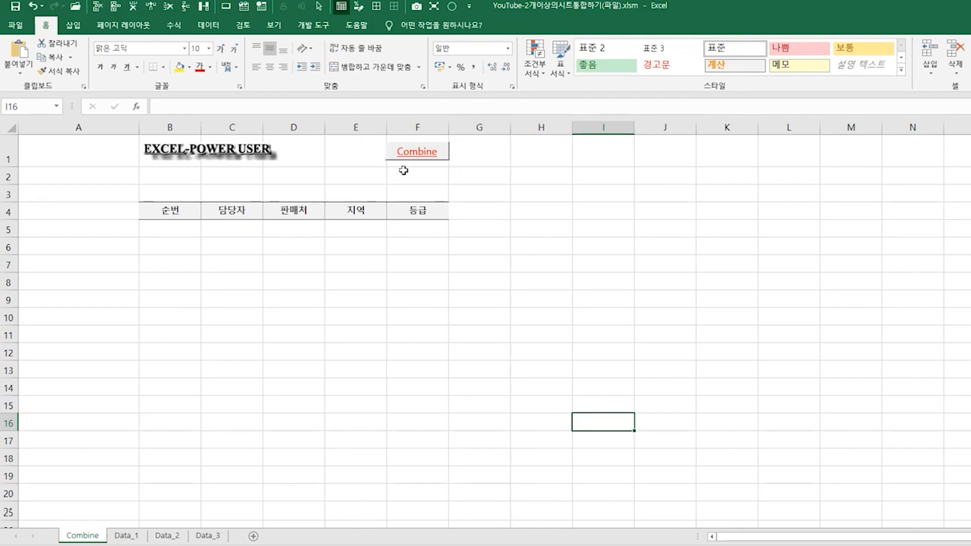
click(416, 155)
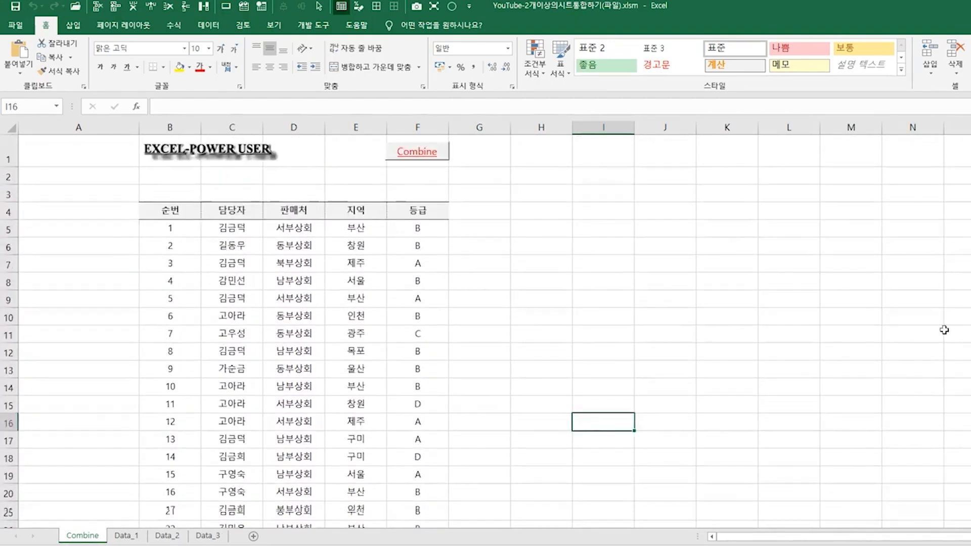
Check the Data_1, Data_2 and Data_3 source lists against the merged table, ending on the Combine sheet
click(132, 538)
click(170, 540)
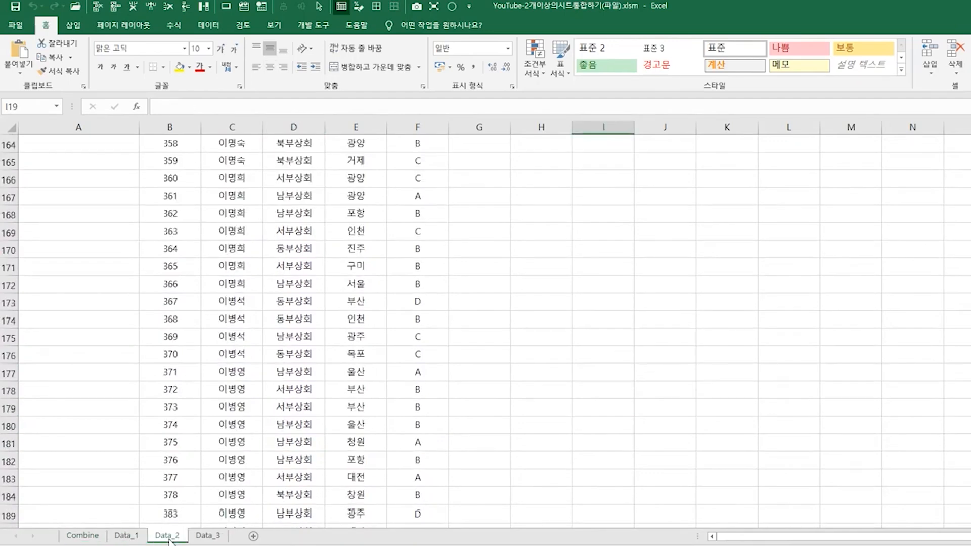
click(207, 538)
scroll(300, 465, up, 6)
scroll(300, 465, up, 5)
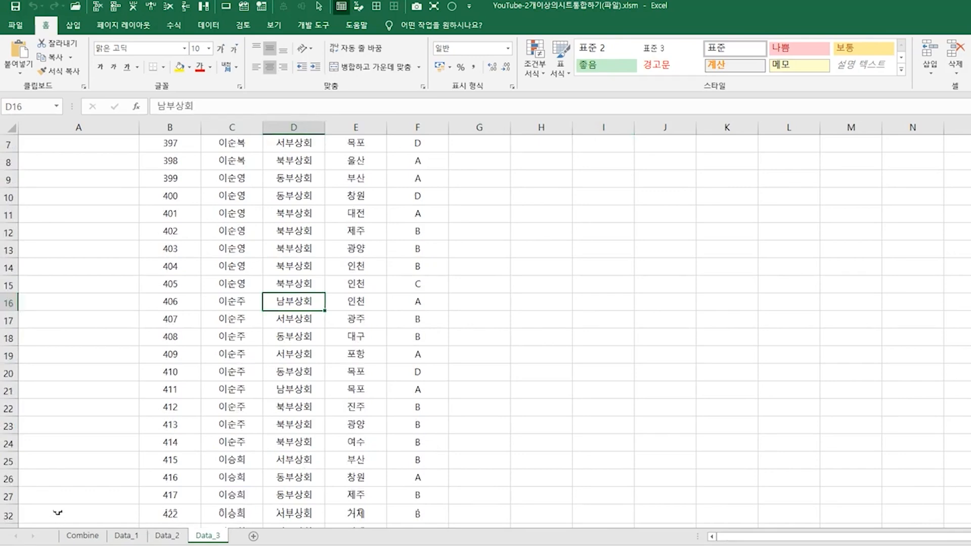
click(89, 537)
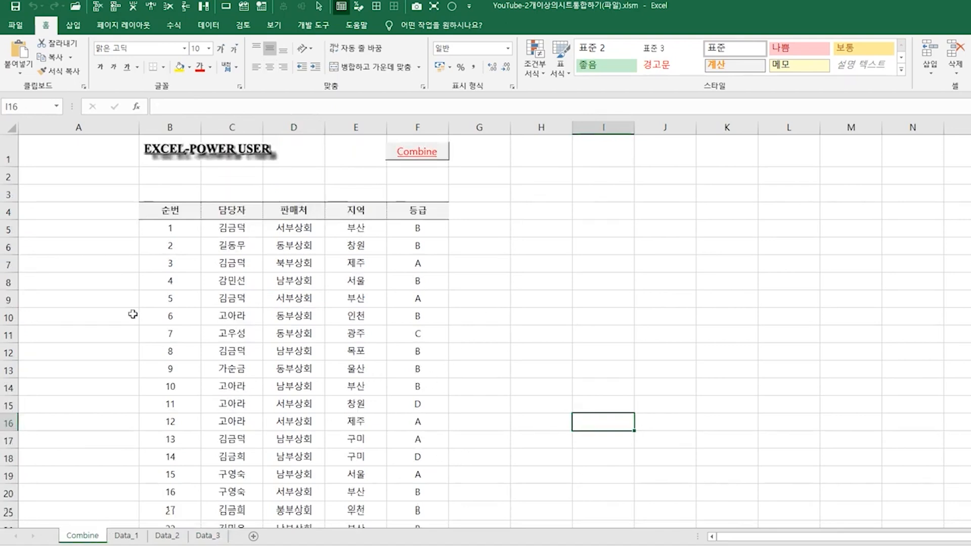
Review the ShtCombine macro's Dim declarations for vDB, Sht and rng and its Range("B5:F" & Rows.Count).ClearContents line in the VBA editor
click(279, 495)
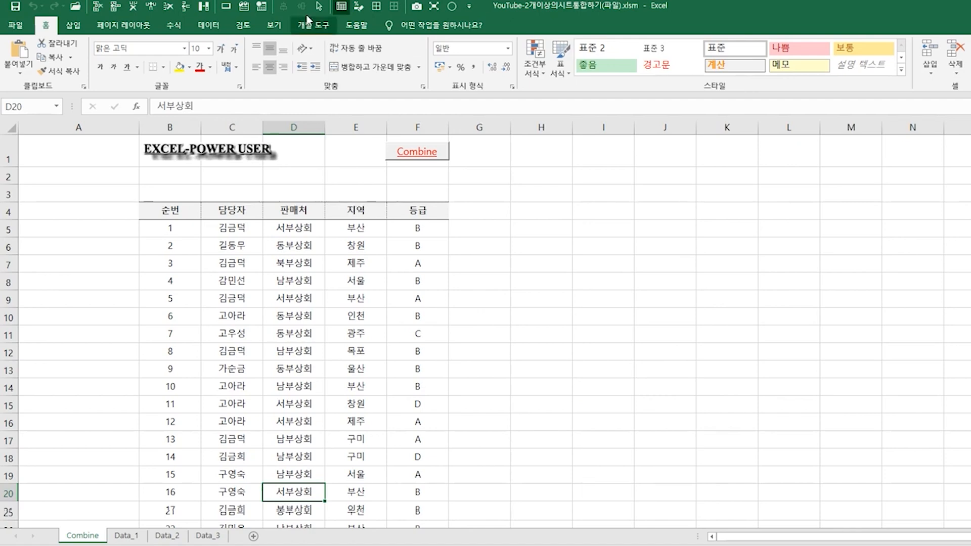
key(alt+F11)
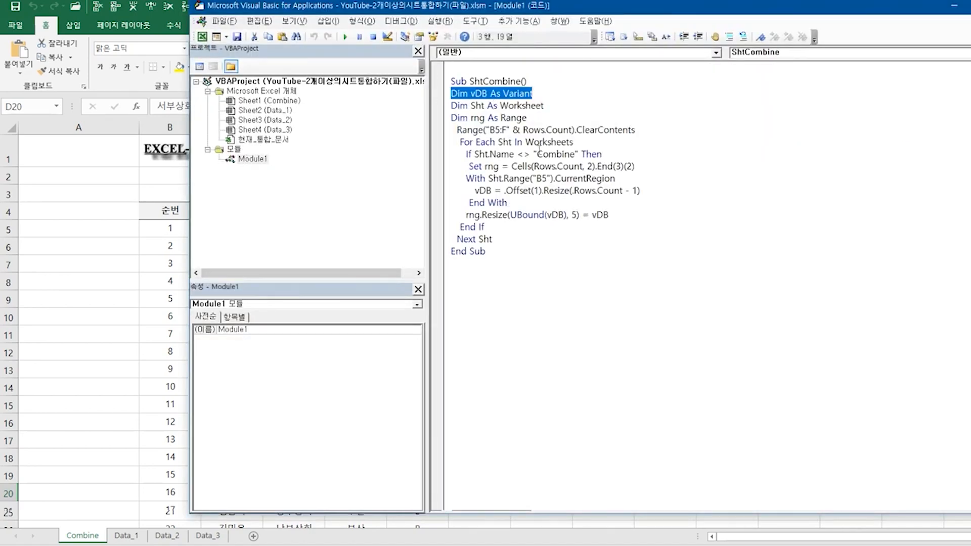
drag(452, 107, 546, 108)
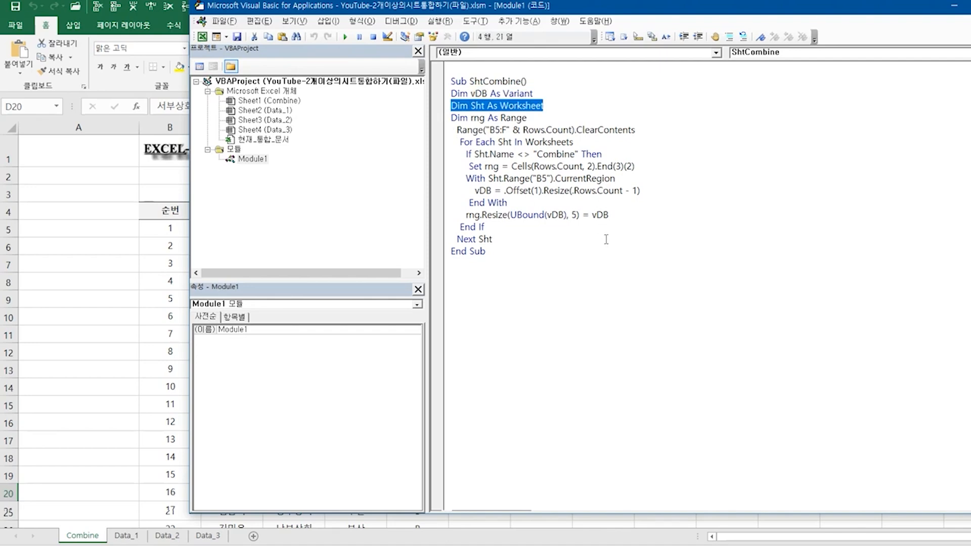
click(448, 118)
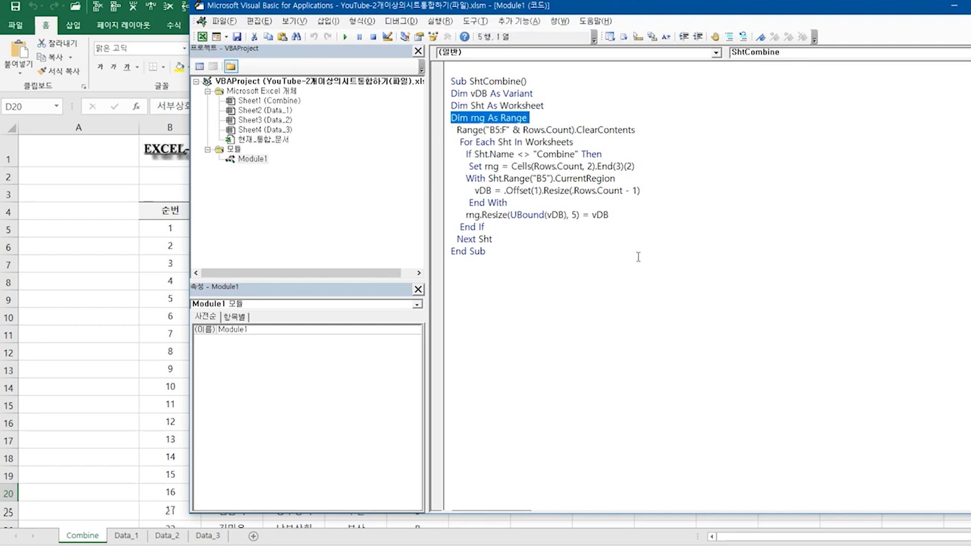
drag(451, 94, 533, 108)
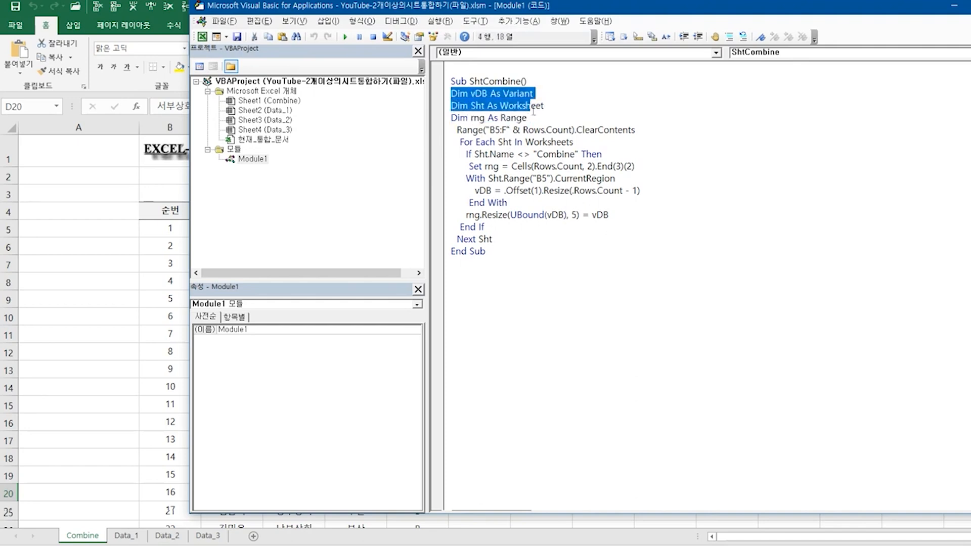
drag(457, 130, 634, 130)
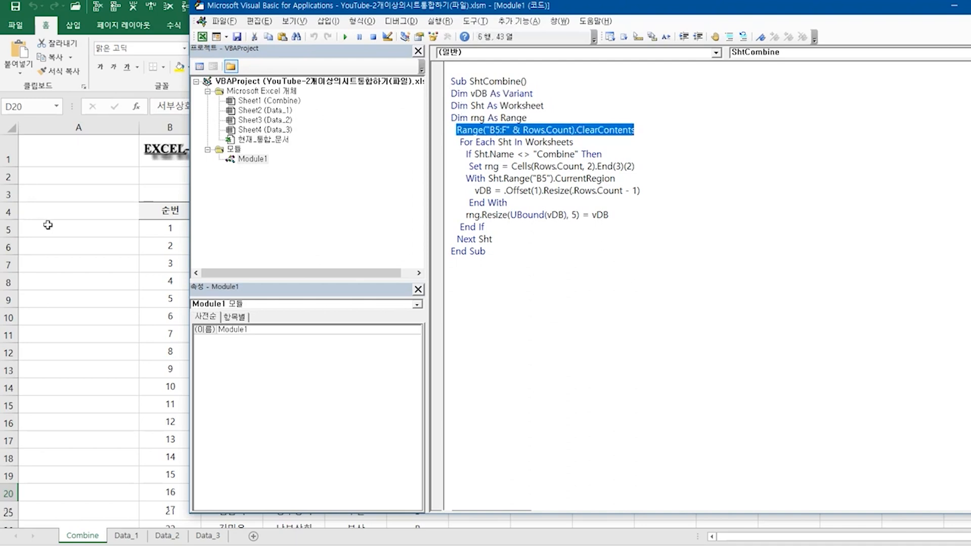
Clear all merged records below the header row on the Combine sheet, from B5 through column F down to the last row
click(102, 338)
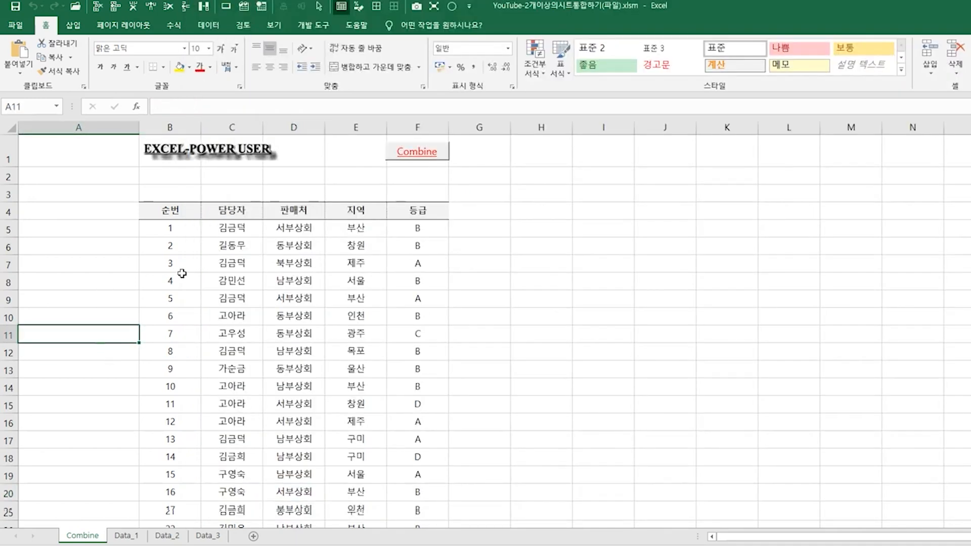
click(170, 227)
drag(171, 227, 407, 226)
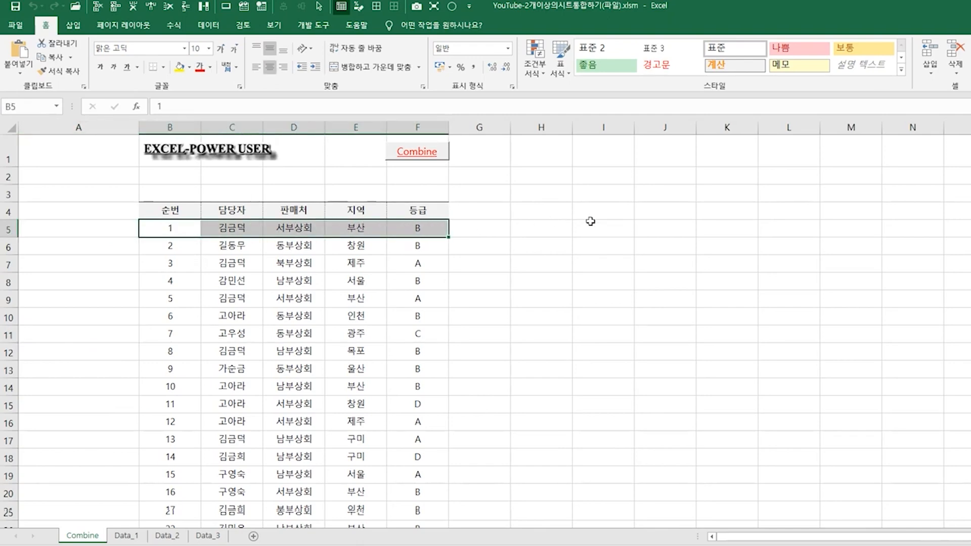
key(ctrl+shift+Down)
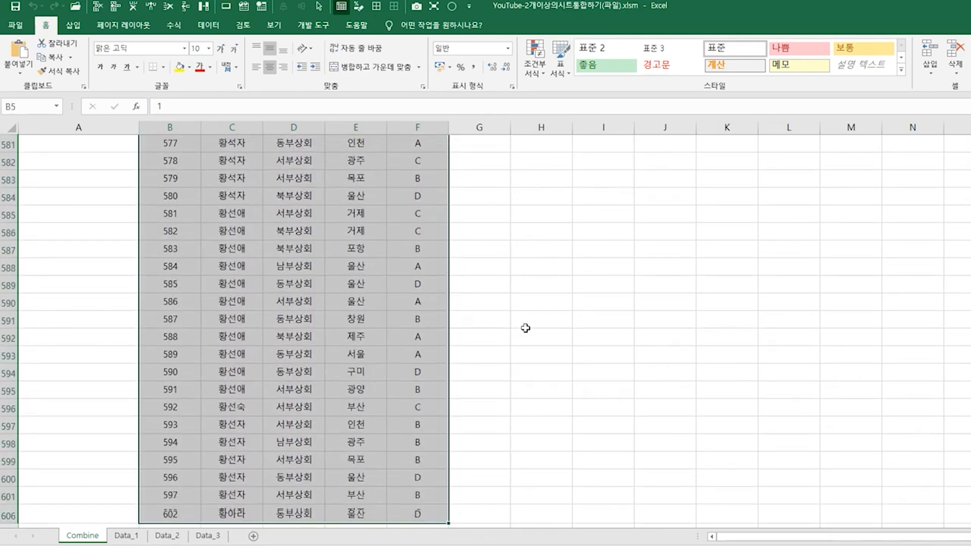
key(Delete)
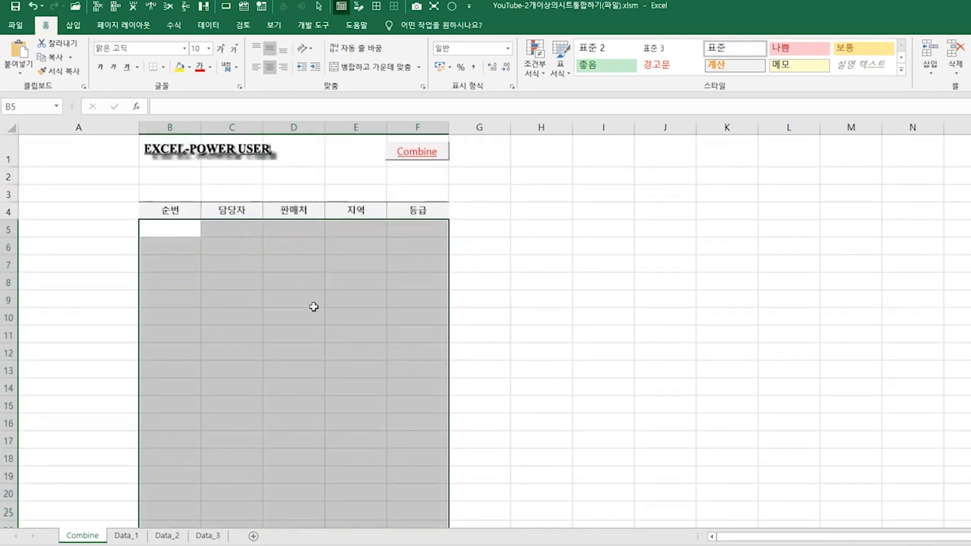
click(312, 302)
Examine the macro's For Each Sht In Worksheets loop, the If Sht.Name <> "Combine" condition and the Set rng line
key(alt+F11)
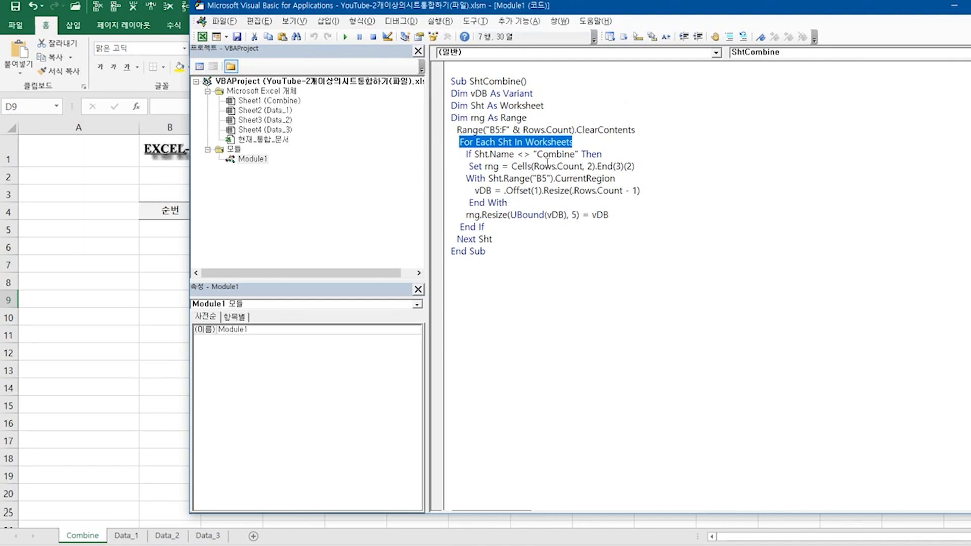
drag(462, 155, 601, 154)
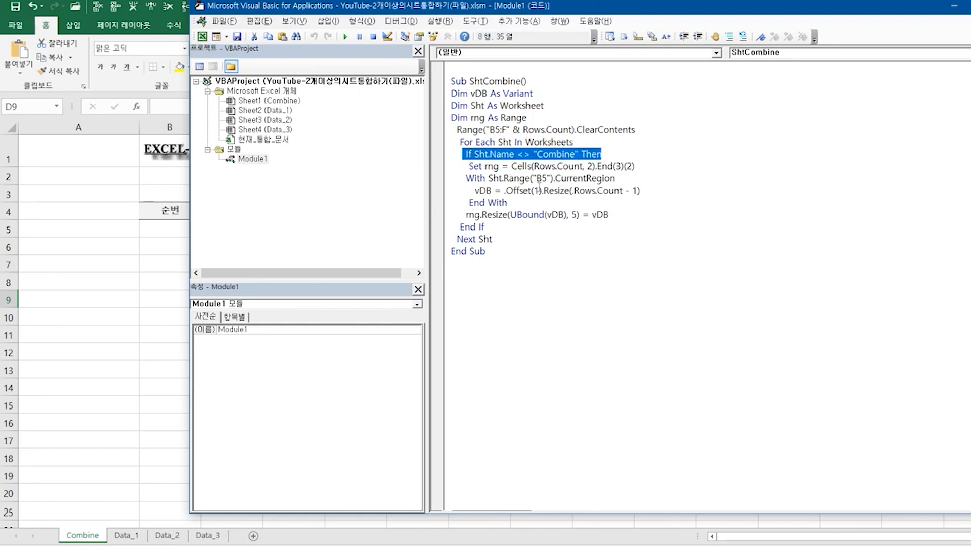
click(606, 161)
drag(462, 166, 634, 166)
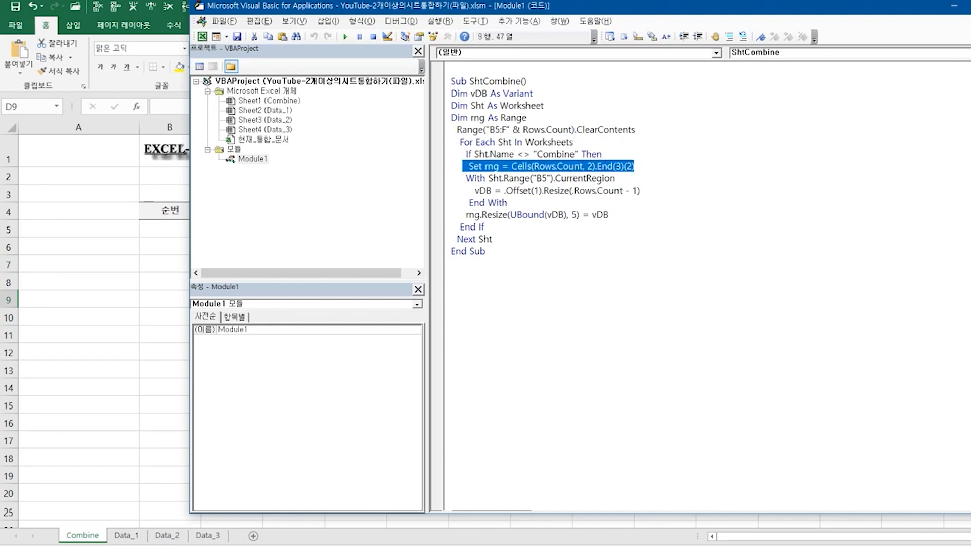
Check on the Combine sheet which cell Set rng targets, comparing header B4 with the first empty cell B5
click(115, 305)
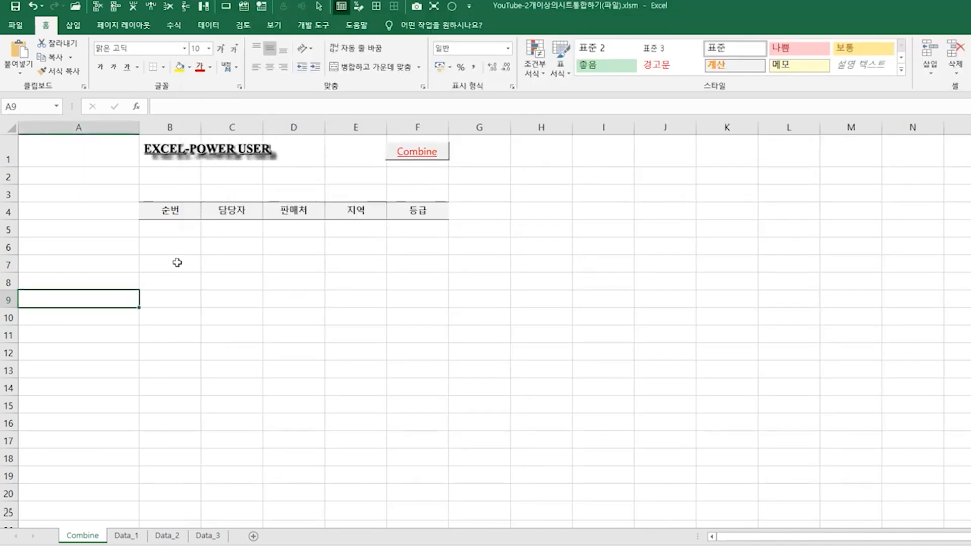
click(190, 264)
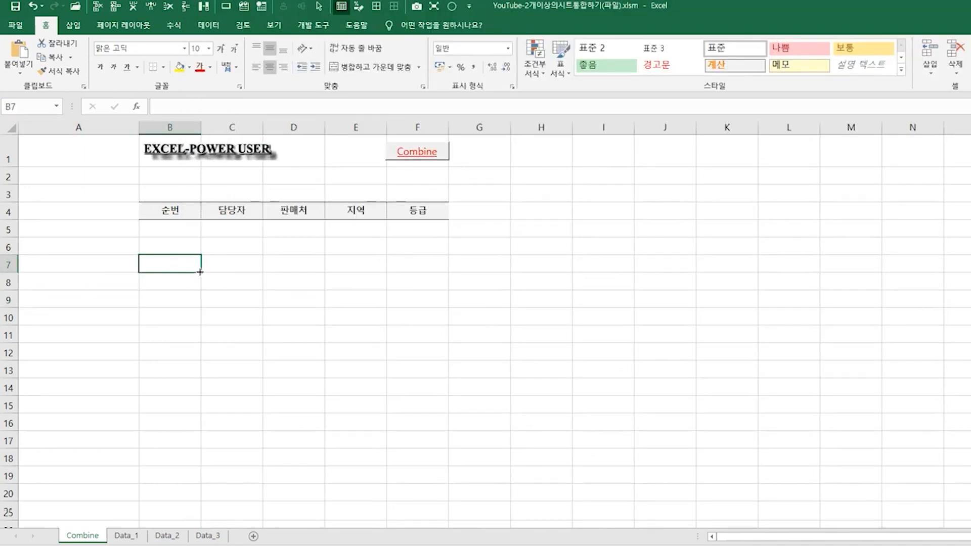
click(191, 229)
click(176, 211)
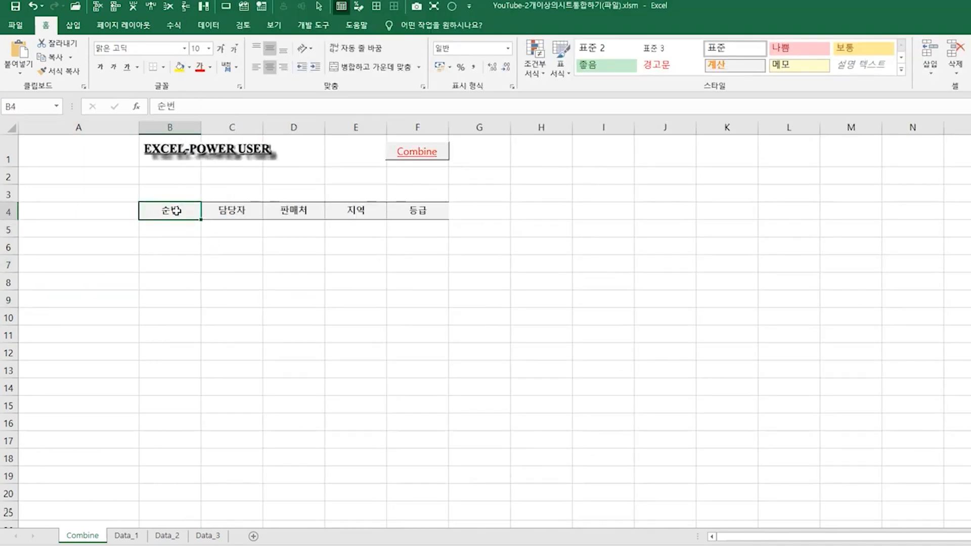
click(173, 228)
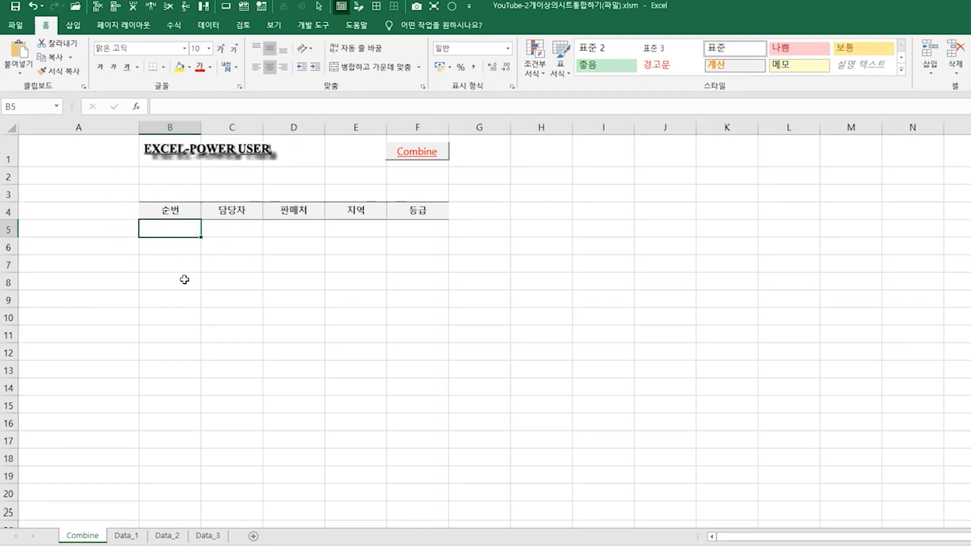
Examine the macro's With block against the Data_1 sheet by selecting the region around B5, followed by only its records without the header
key(alt+F11)
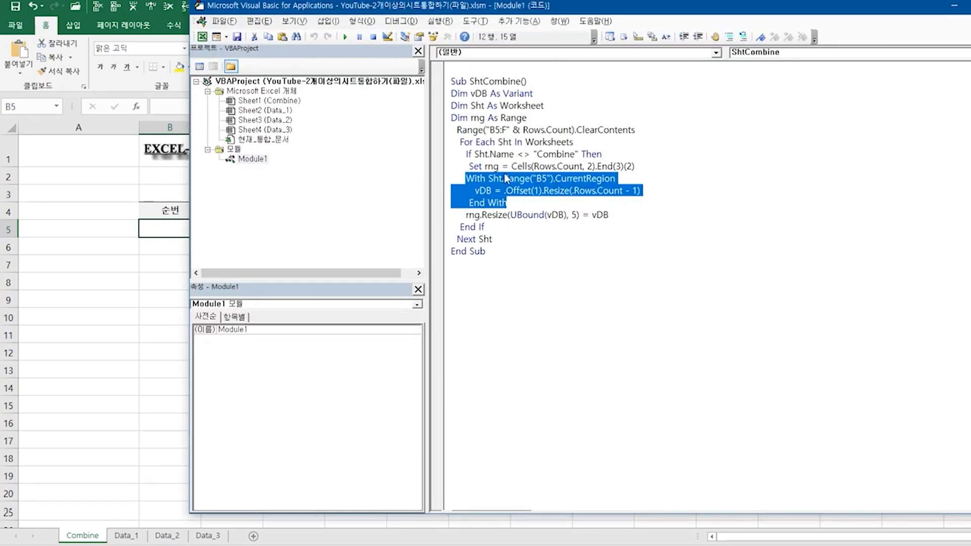
click(126, 536)
click(179, 228)
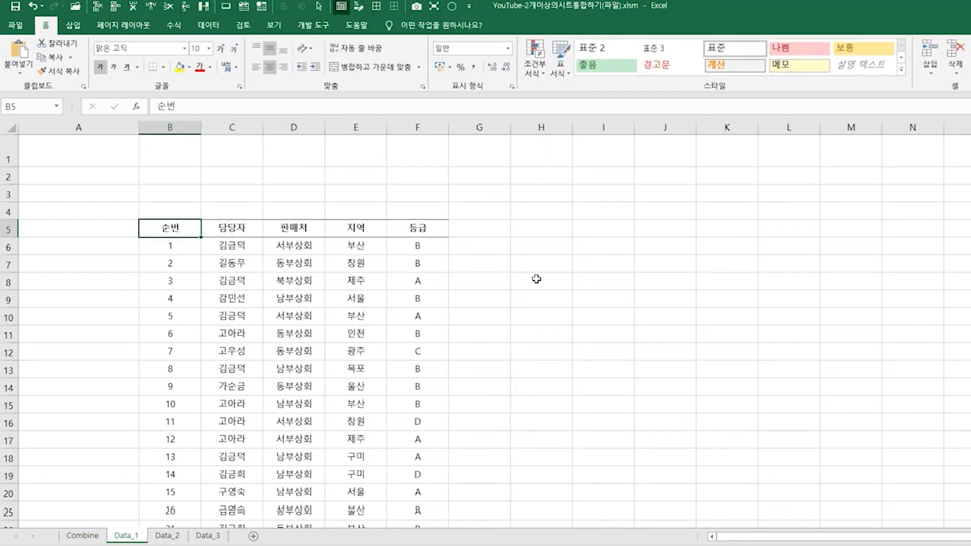
key(ctrl+a)
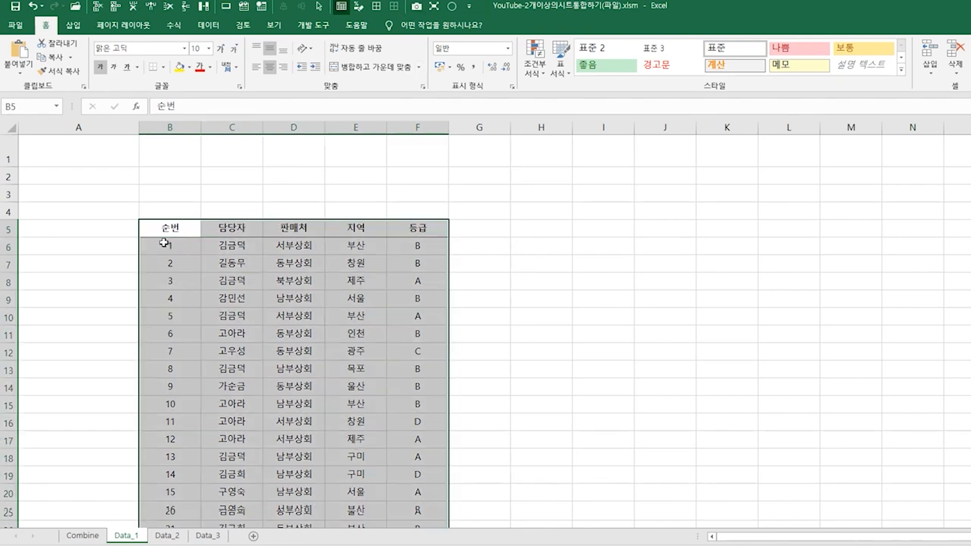
drag(163, 241, 418, 263)
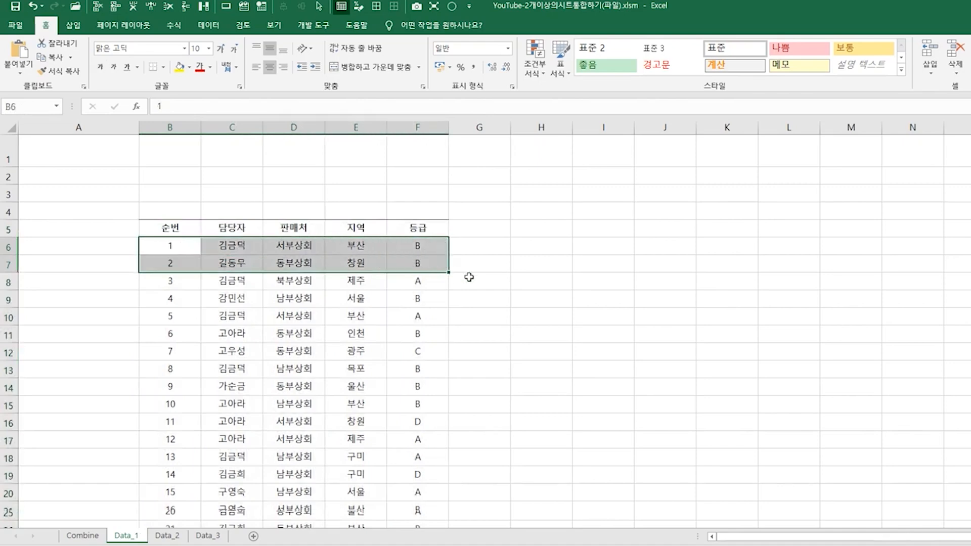
key(ctrl+shift+Down)
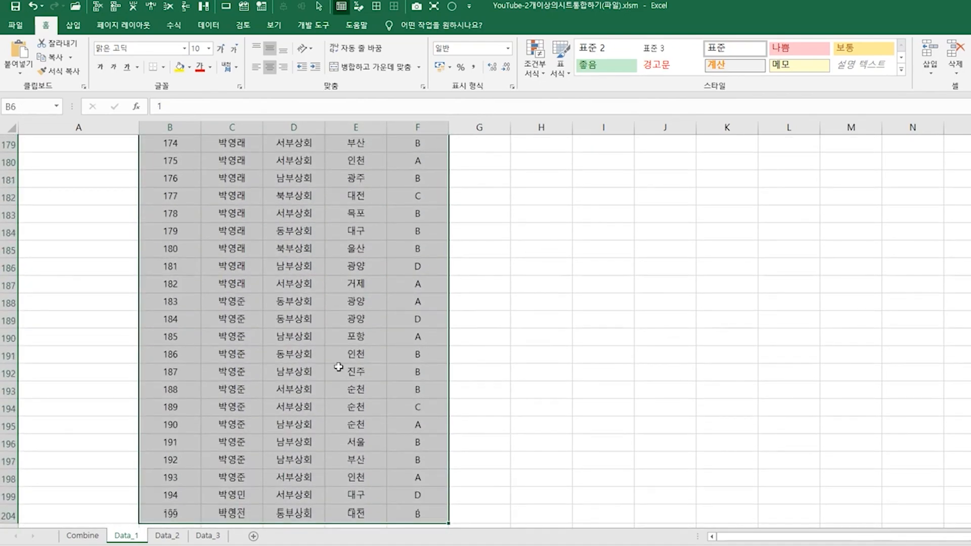
scroll(626, 252, up, 20)
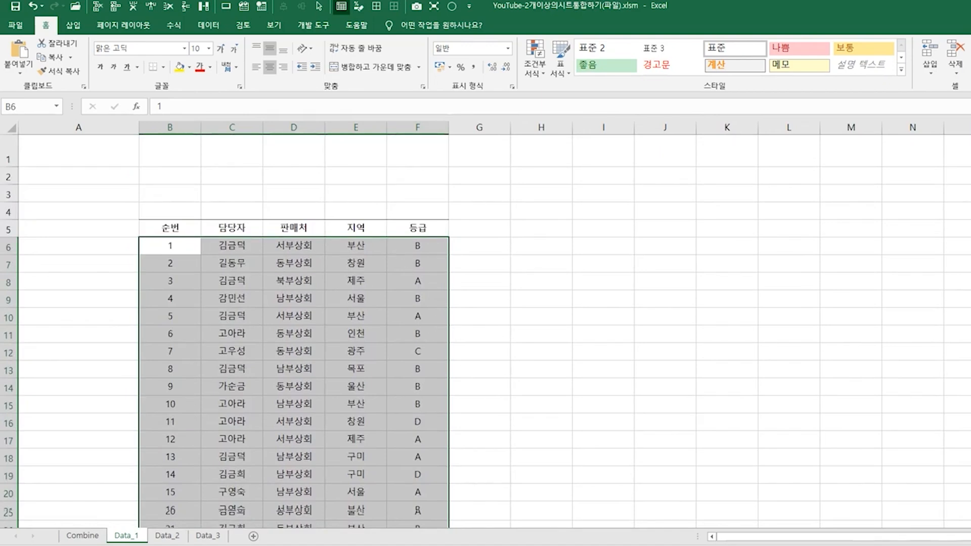
scroll(293, 330, down, 20)
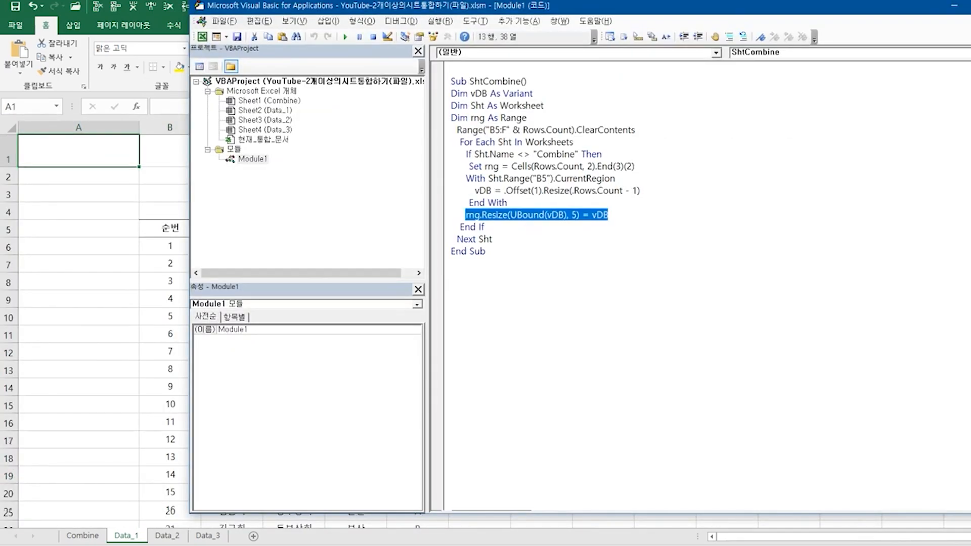
Locate the last record in column B of Data_1 and select the empty cell below it, B205
click(72, 312)
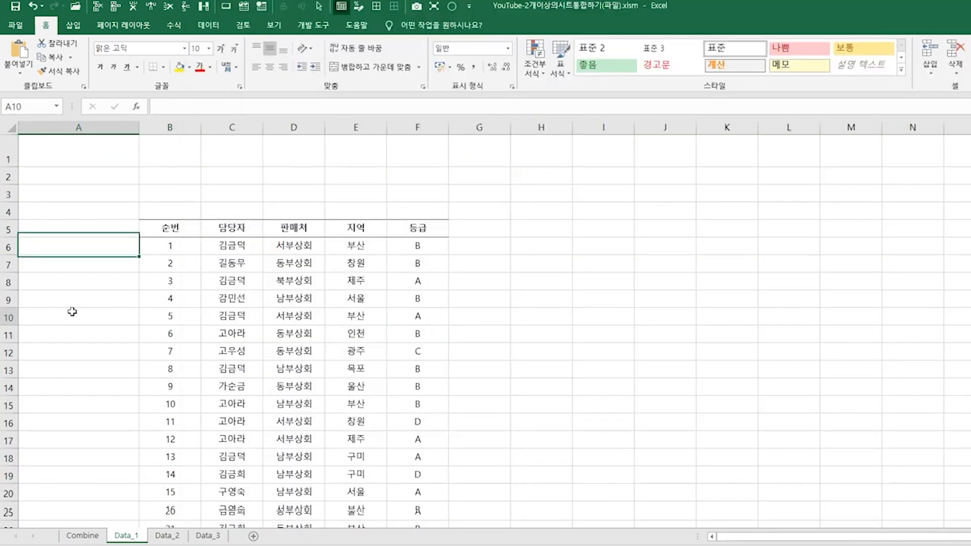
click(187, 469)
key(ctrl+Down)
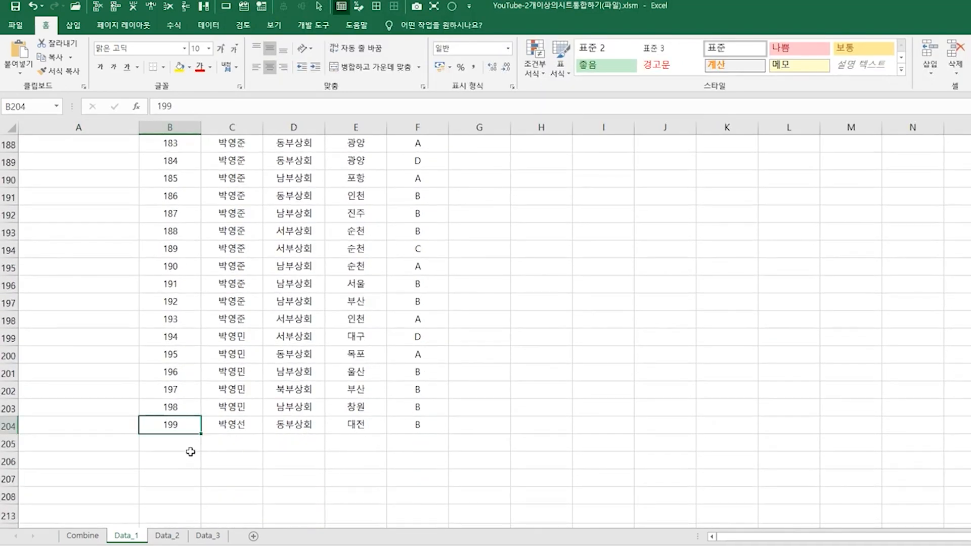
click(187, 441)
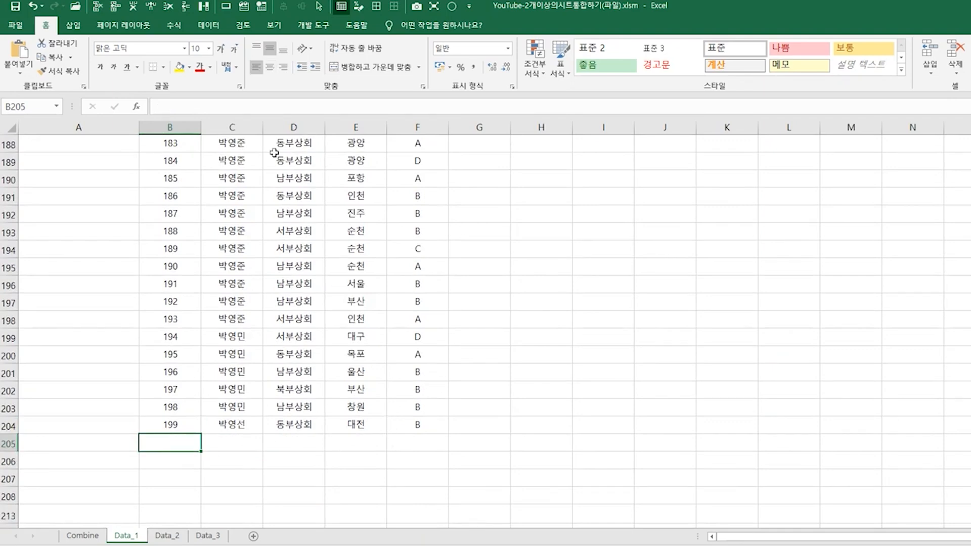
Review the rng.Resize(UBound(vDB), 5) = vDB line of the macro, highlighting the vDB value assigned to the range
key(alt+F11)
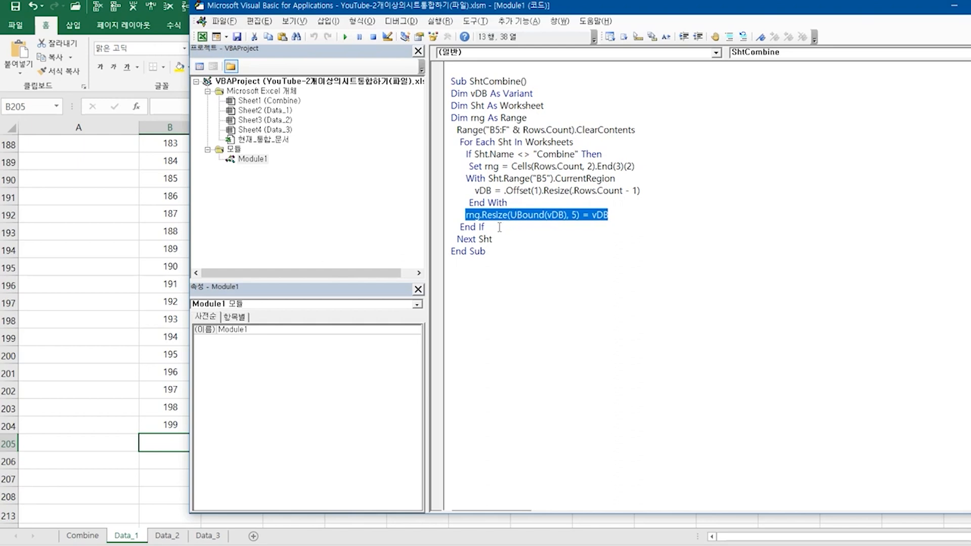
click(589, 215)
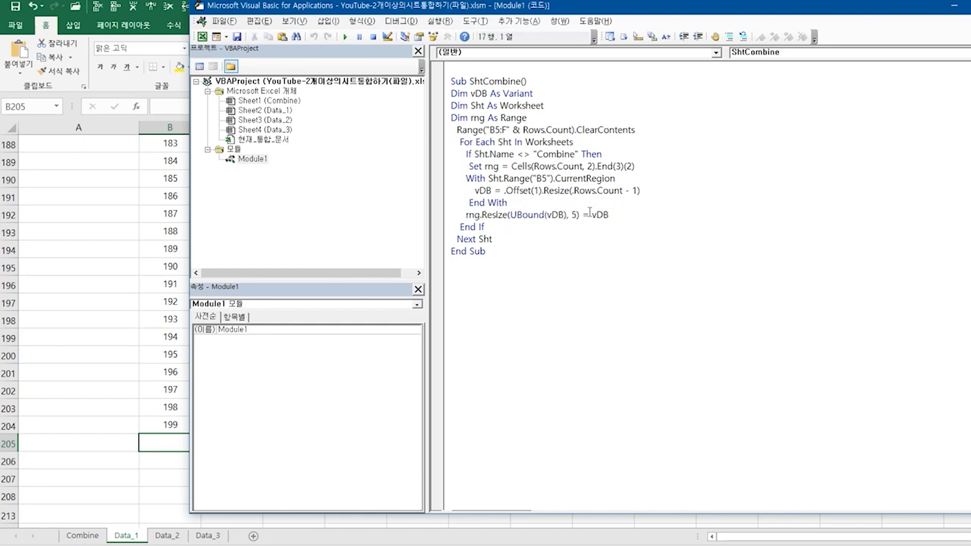
drag(588, 215, 624, 218)
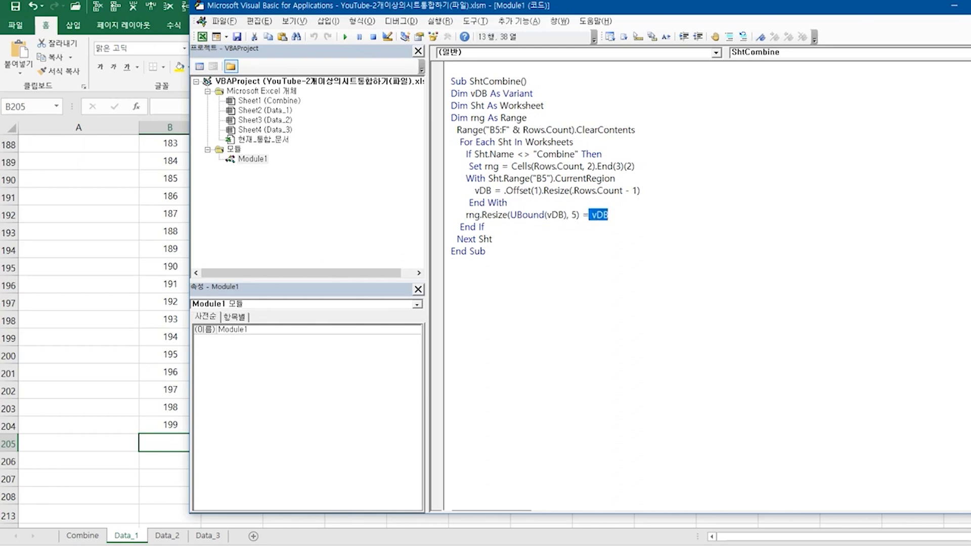
Return to the Combine sheet, run its Combine macro again and check the merged list down to its last record
click(97, 466)
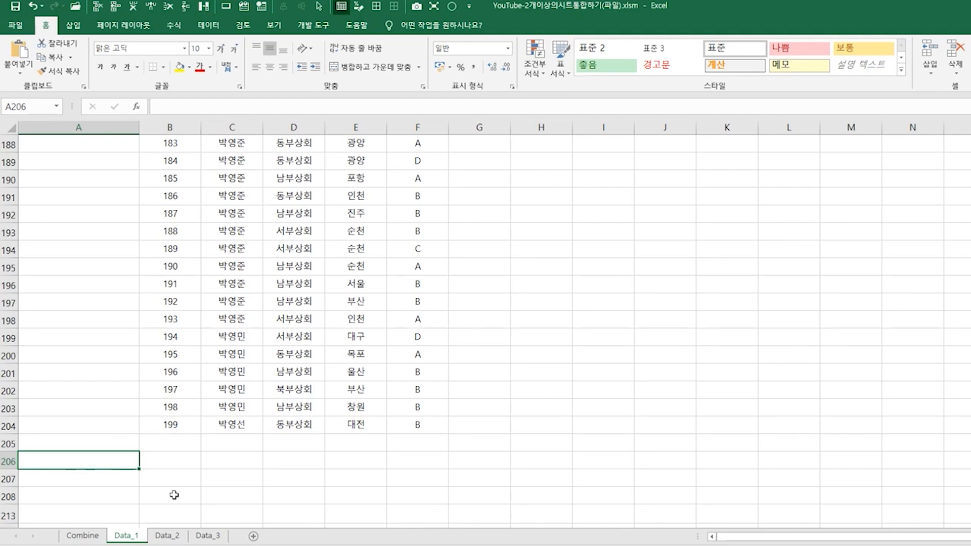
click(88, 537)
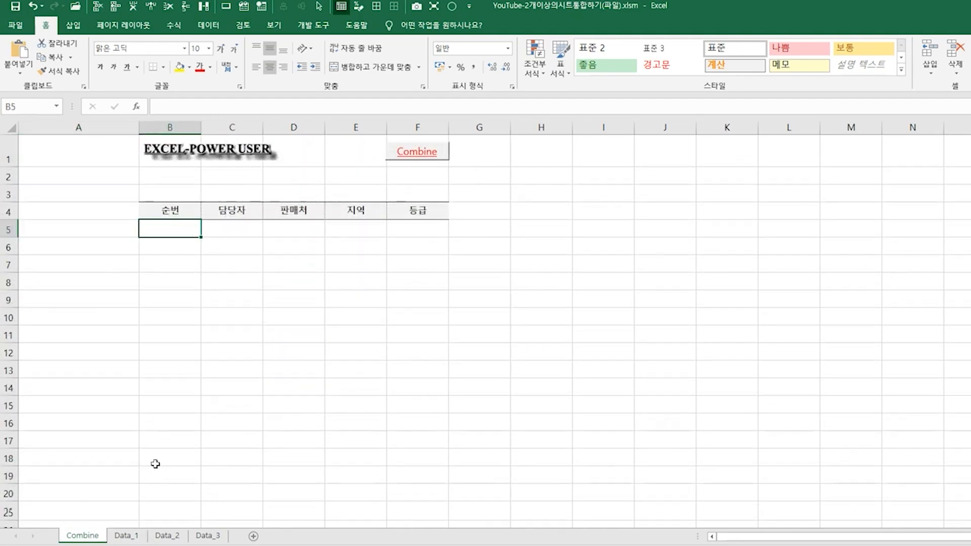
scroll(279, 475, down, 8)
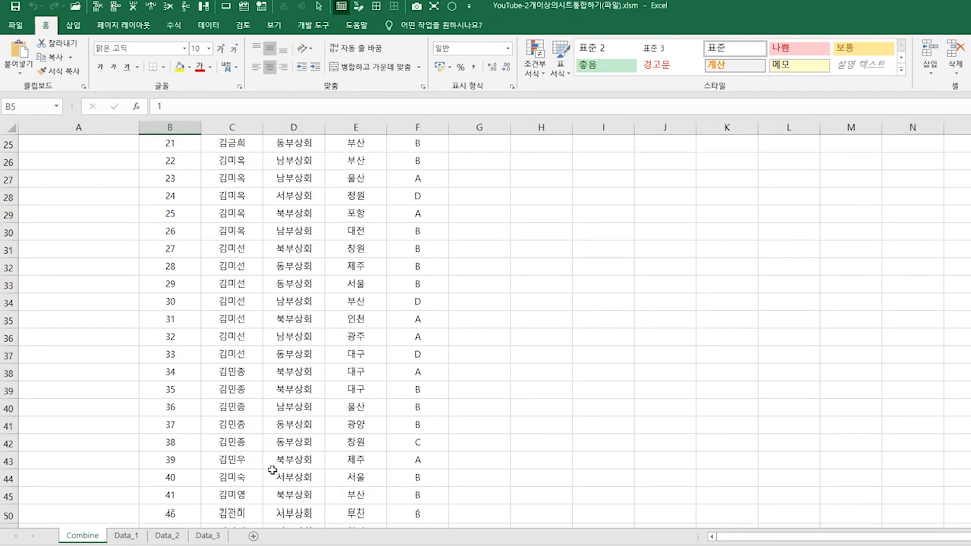
scroll(272, 470, down, 11)
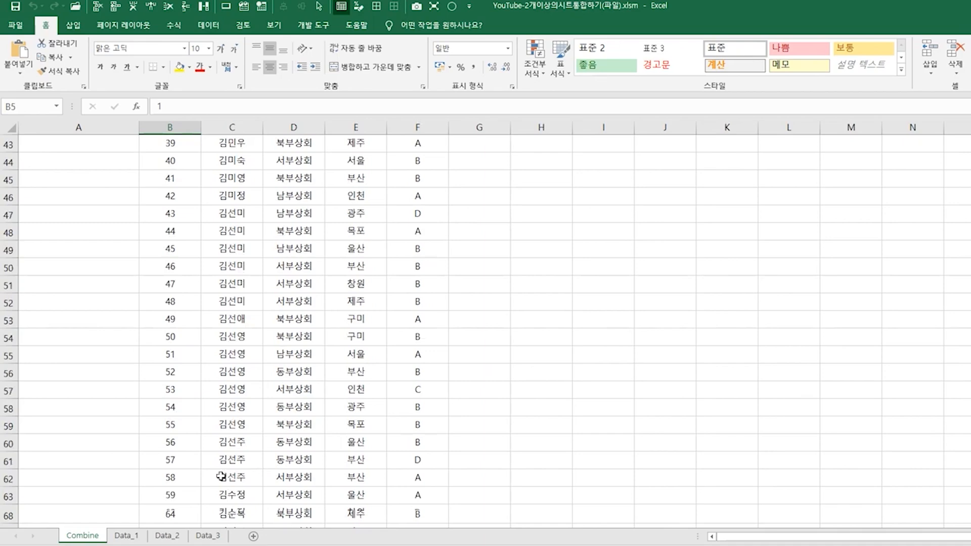
scroll(203, 487, down, 1)
scroll(203, 476, down, 20)
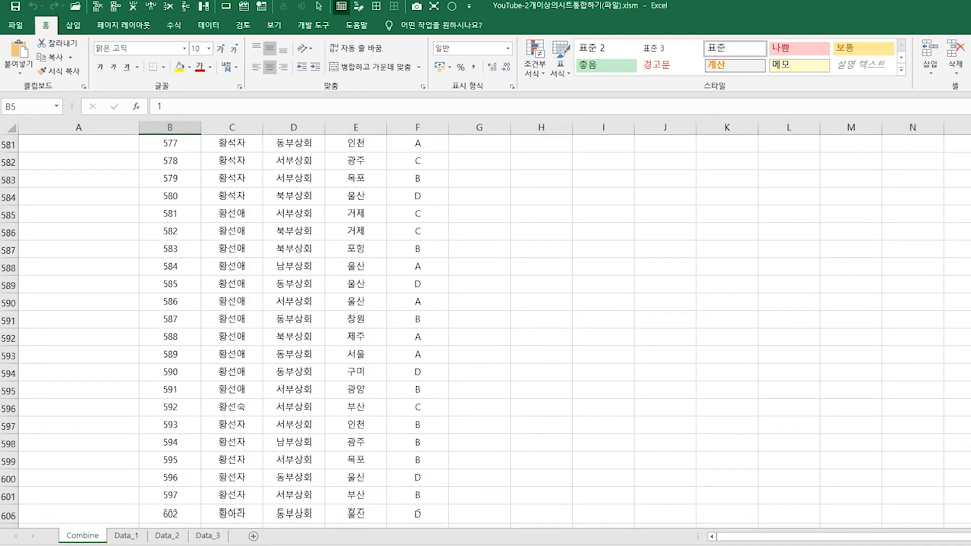
key(ctrl+Down)
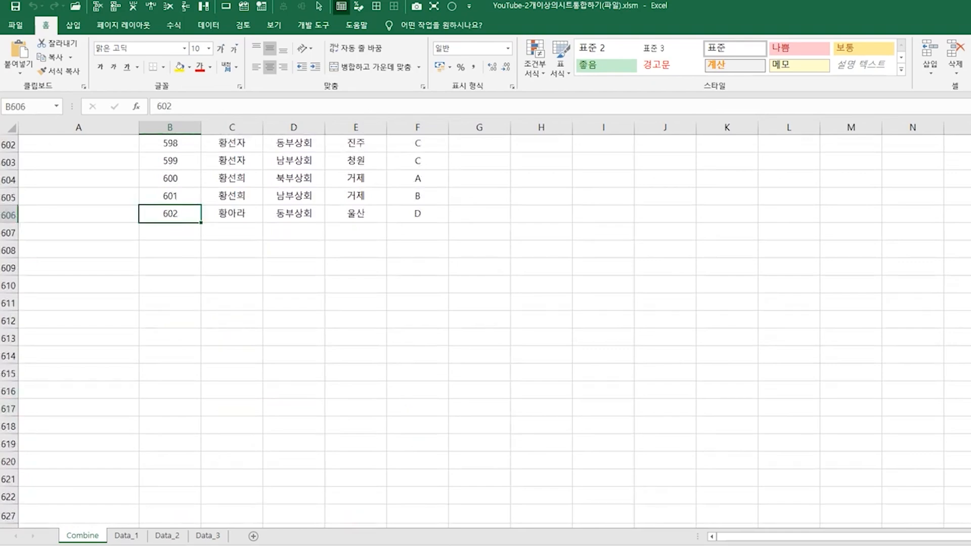